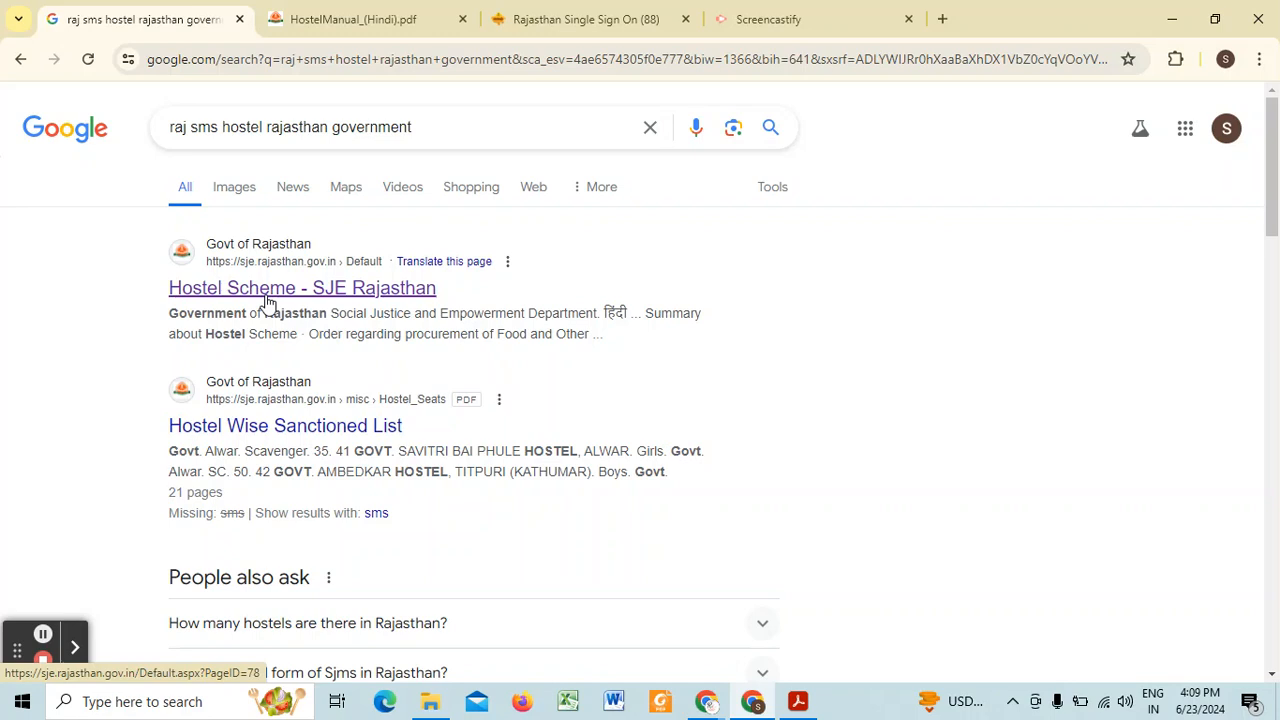
Step: Review the required-documents checklist and the government hostel application instructions in HostelManual_(Hindi).pdf
click(436, 17)
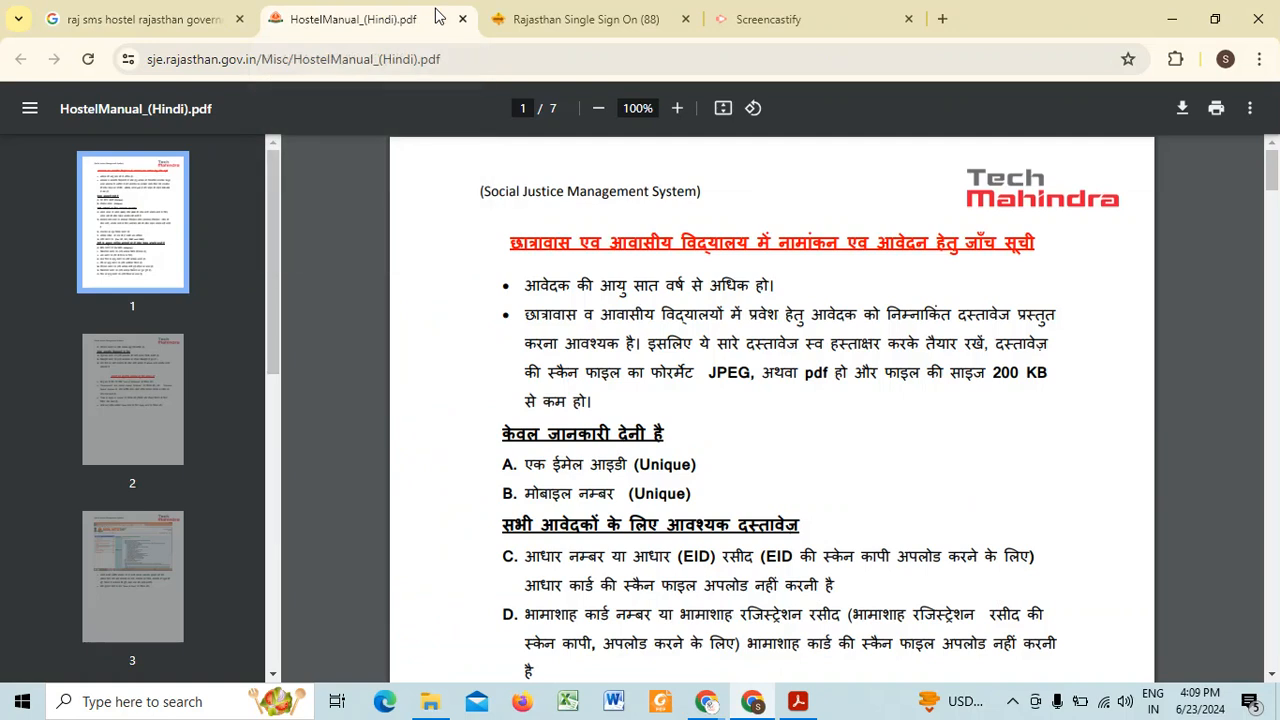
click(412, 655)
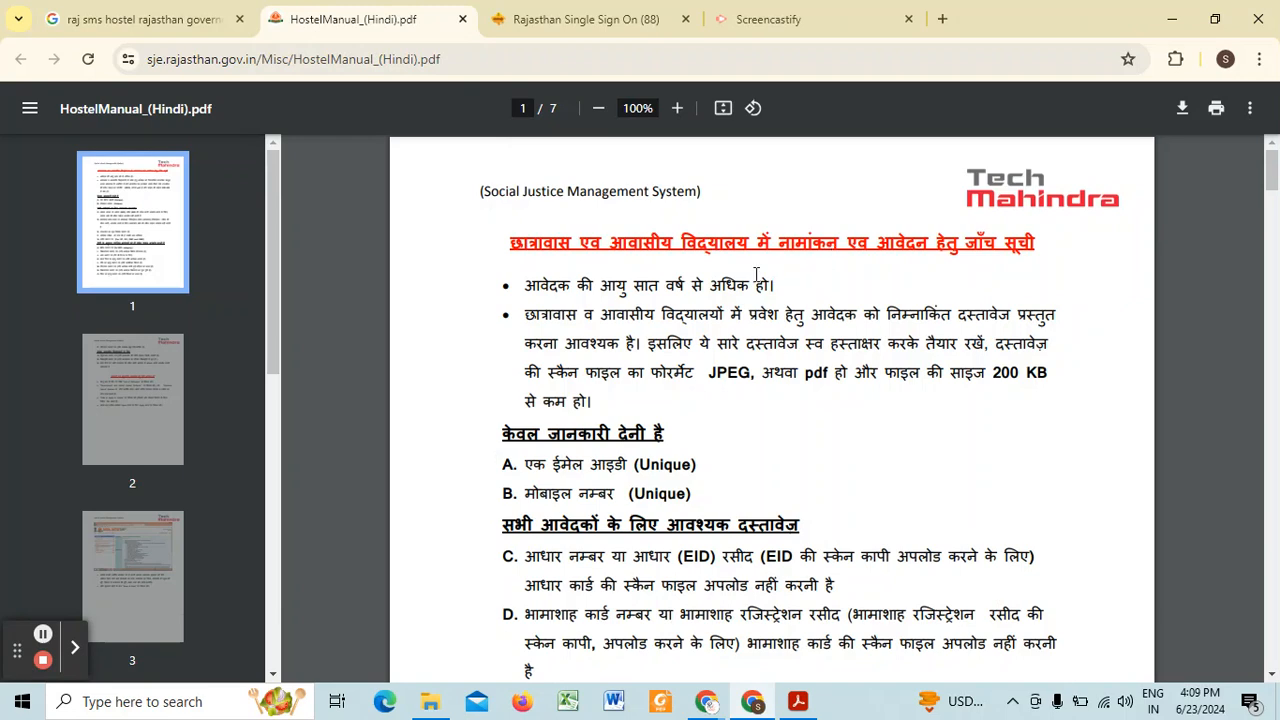
scroll(656, 316, down, 1)
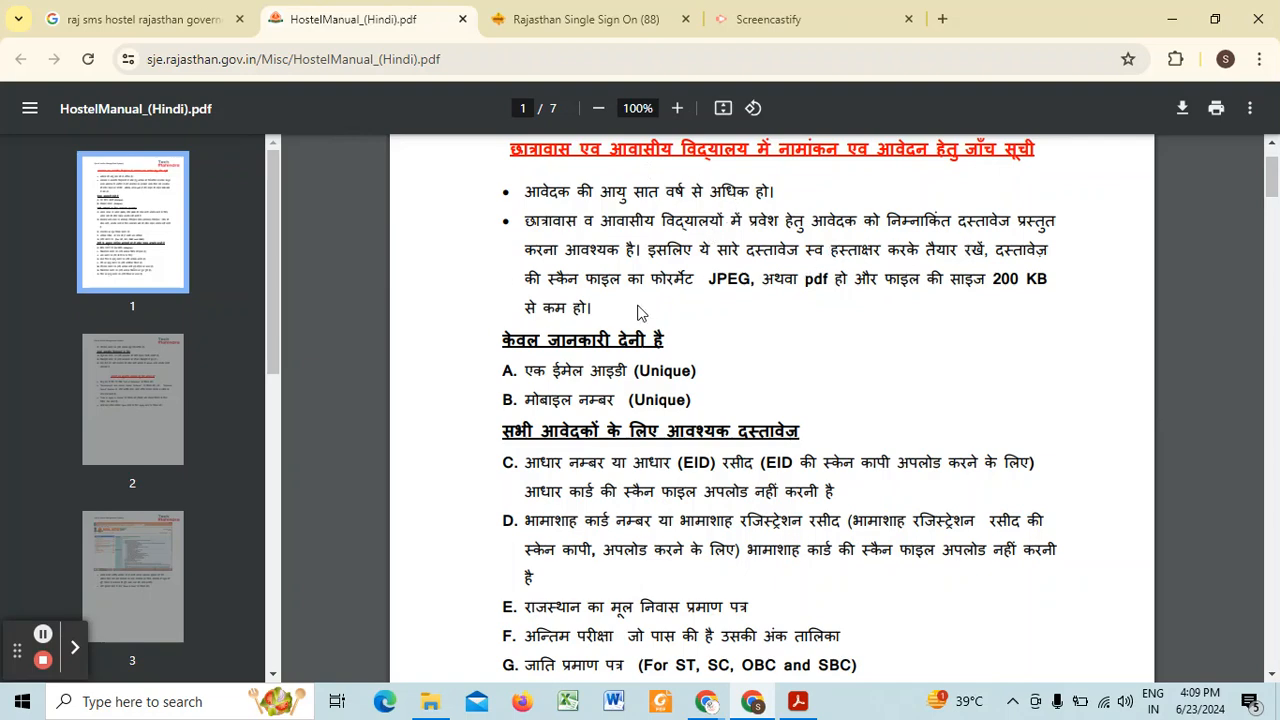
scroll(550, 335, down, 1)
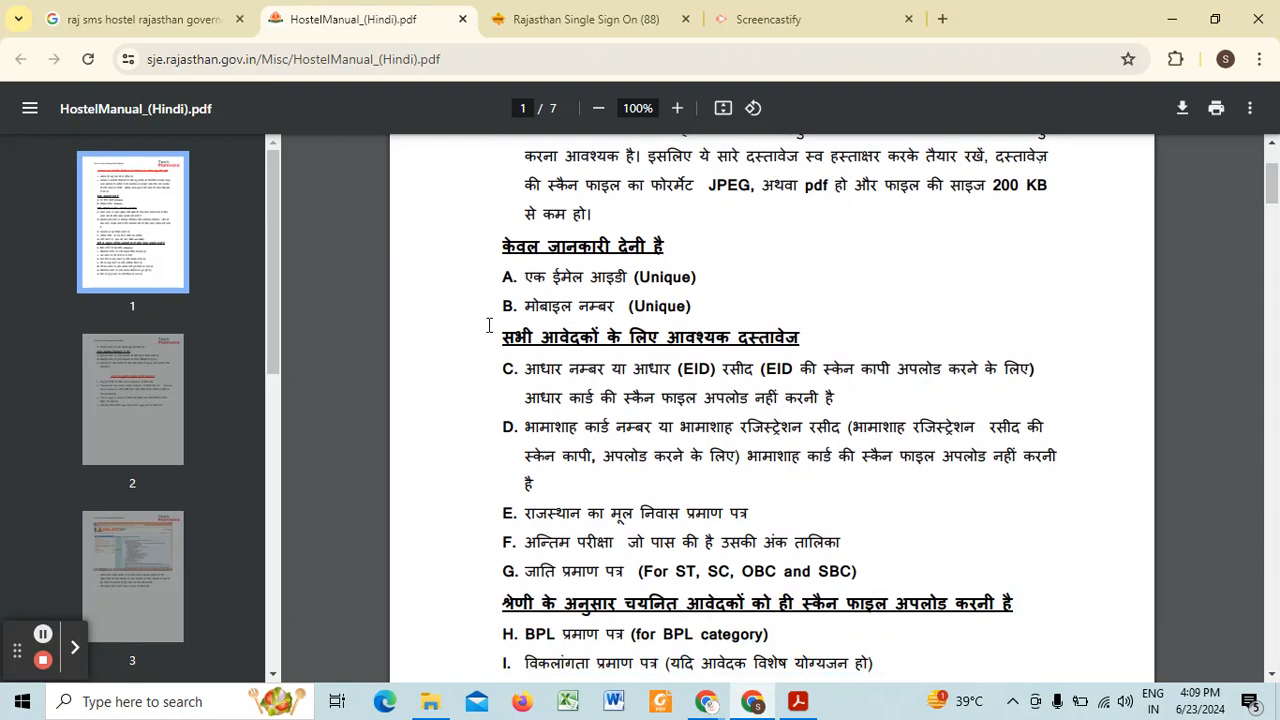
scroll(560, 272, down, 1)
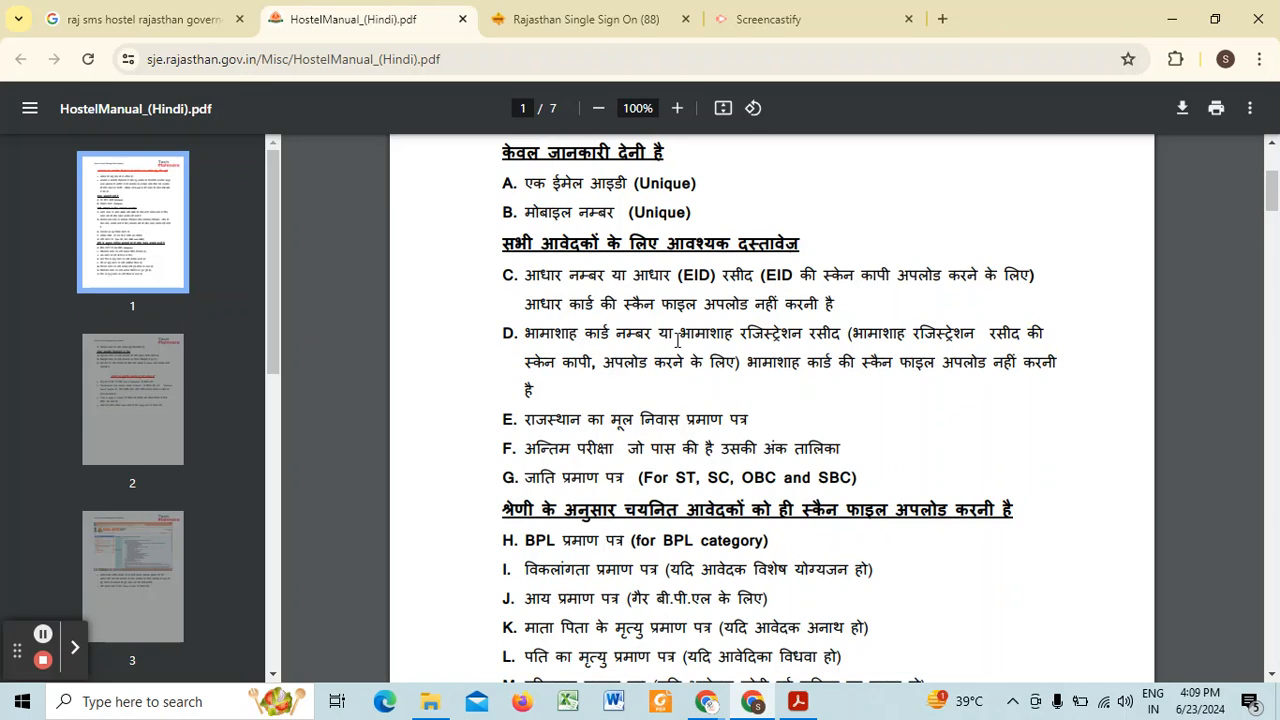
scroll(548, 347, down, 2)
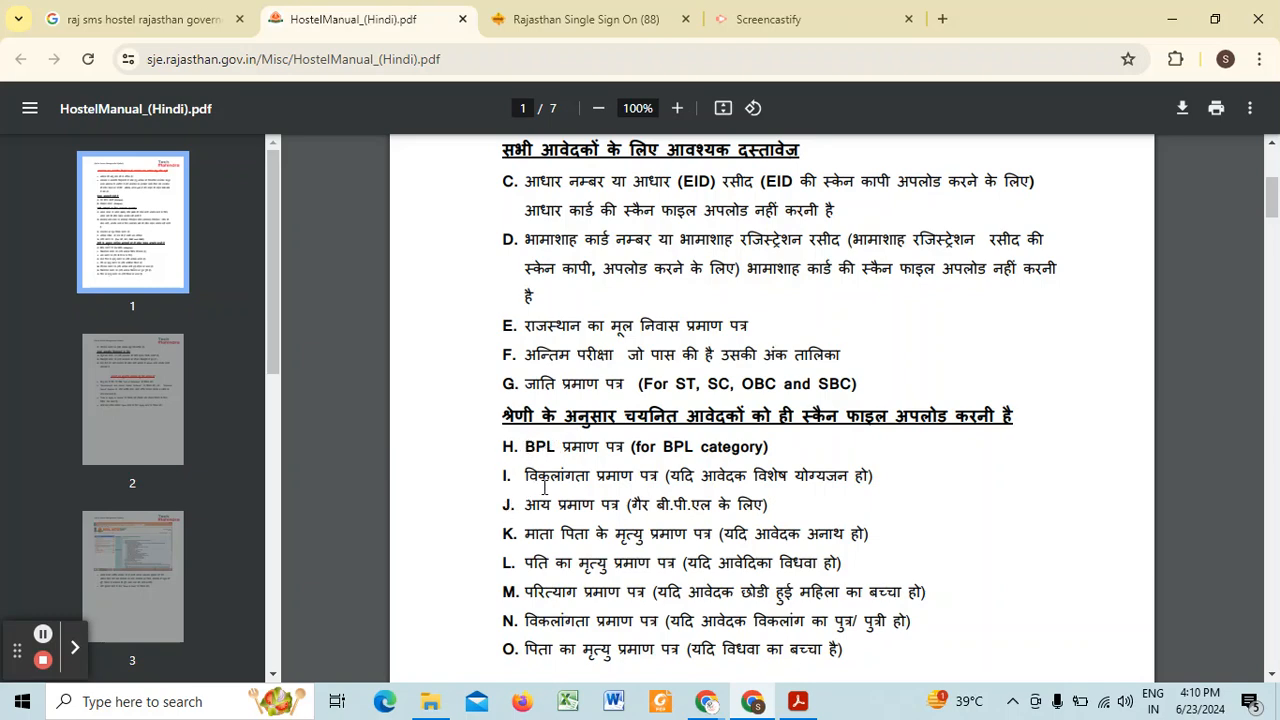
scroll(572, 440, down, 1)
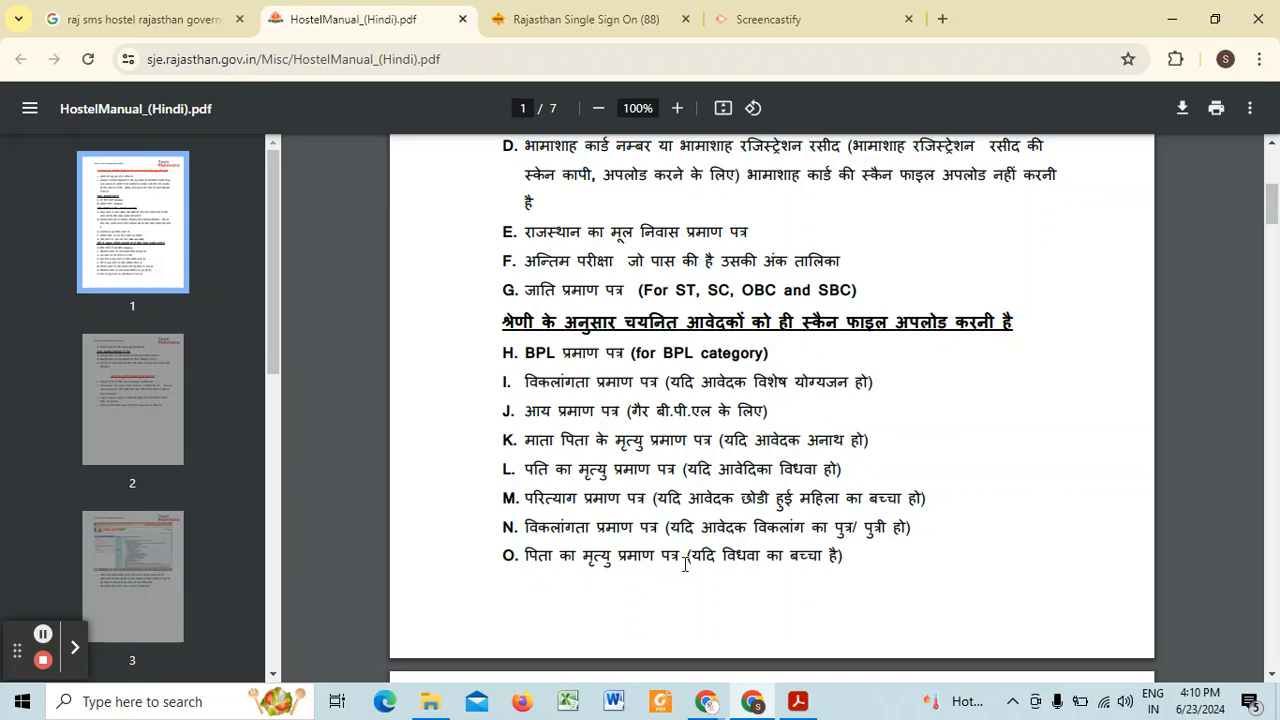
scroll(686, 563, down, 3)
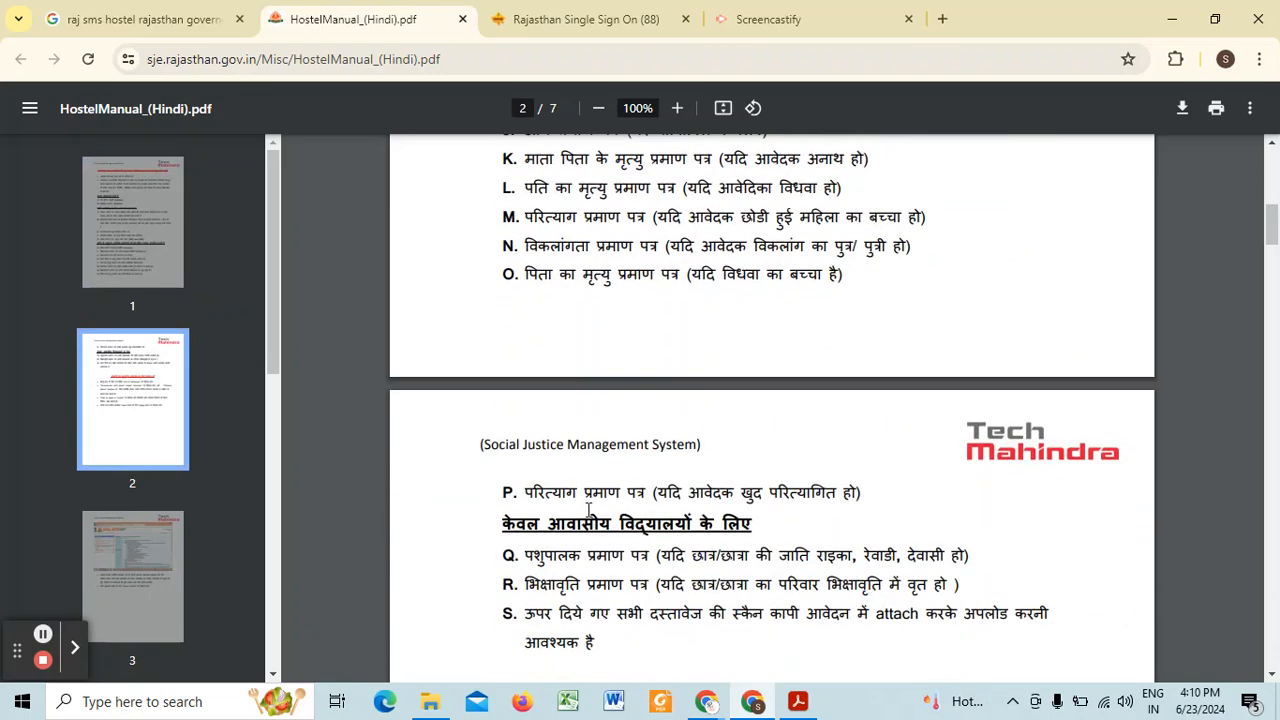
scroll(589, 510, down, 2)
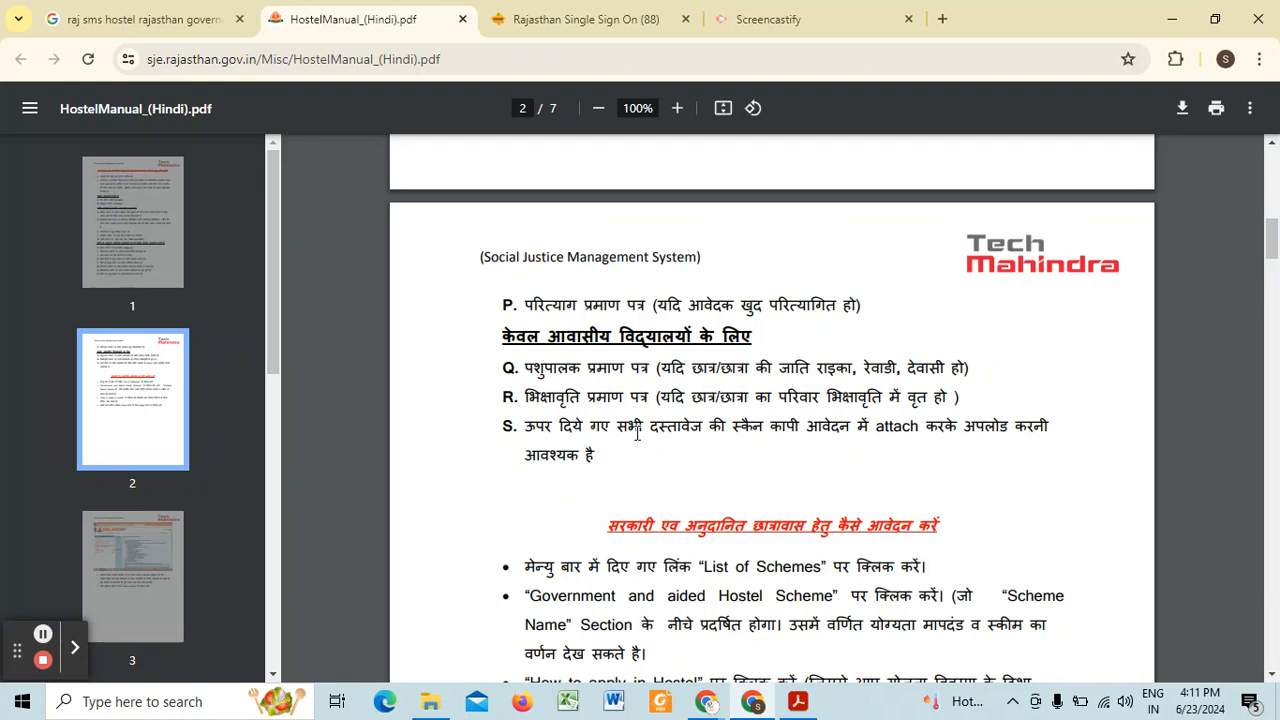
scroll(620, 372, down, 1)
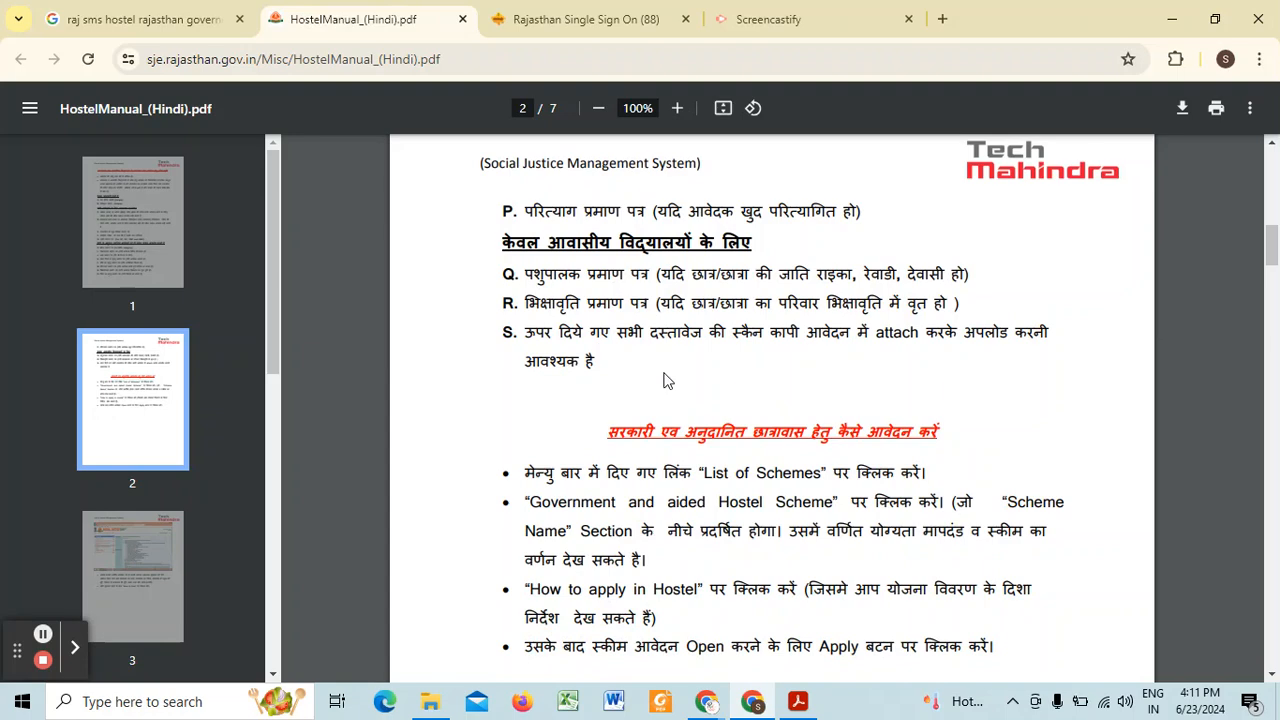
scroll(636, 410, down, 1)
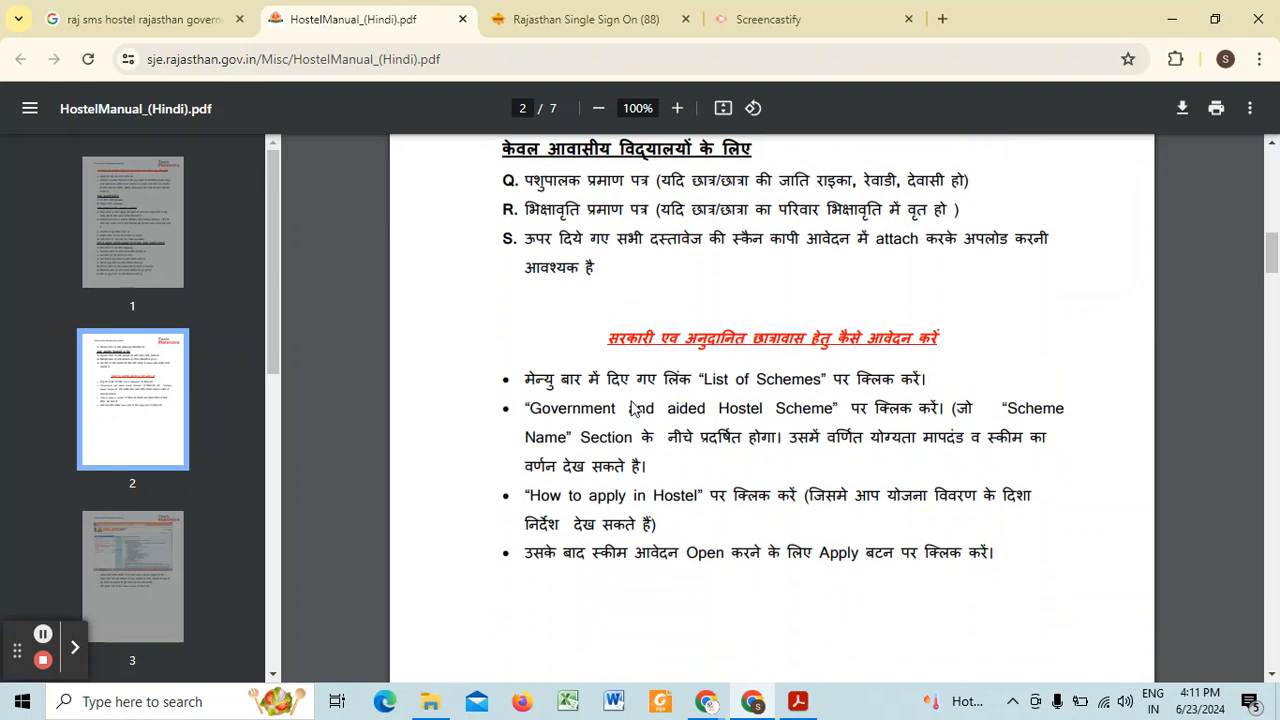
scroll(600, 400, down, 8)
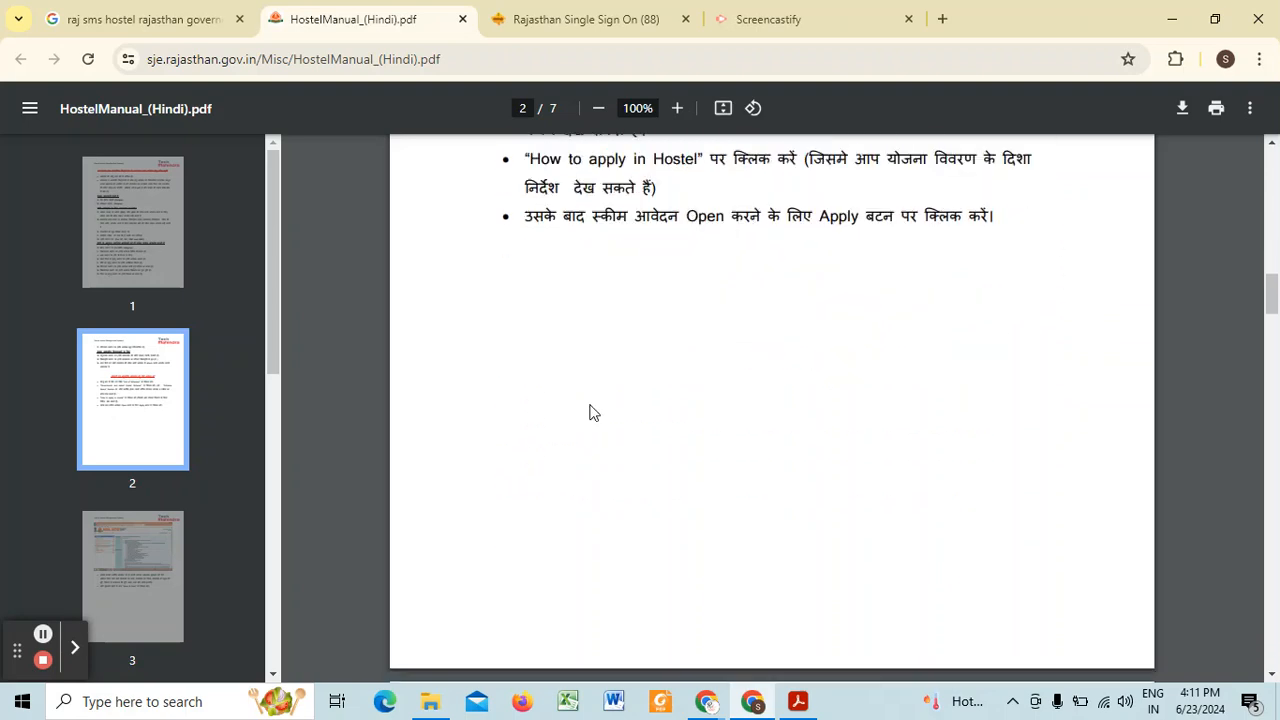
scroll(590, 410, up, 6)
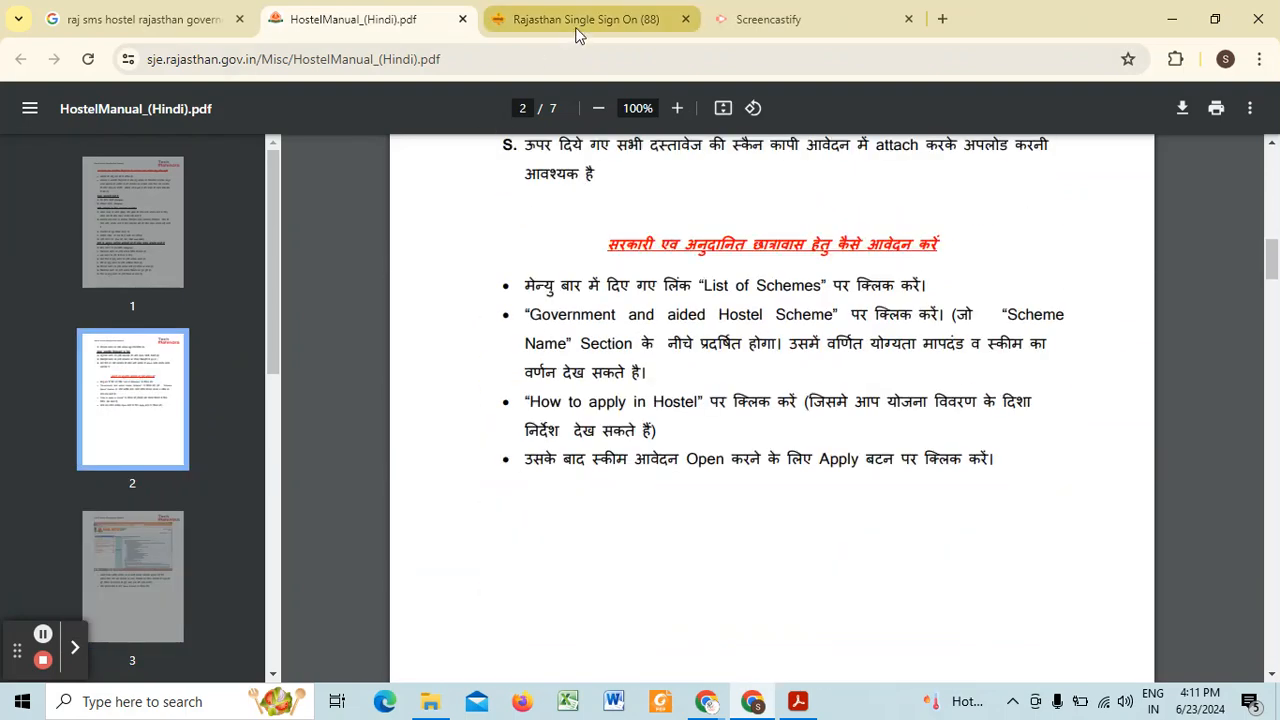
Step: Go to the Rajasthan Single Sign On login page and fill in the saved SSO ID and password
click(576, 30)
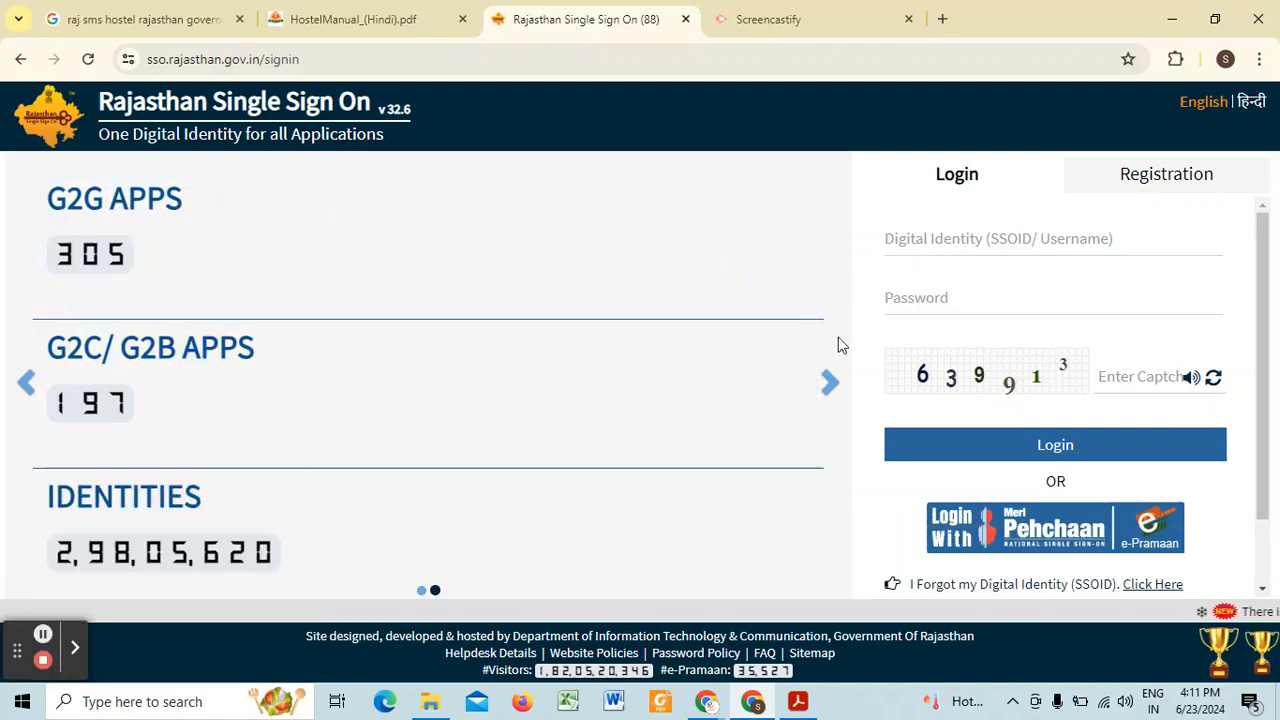
click(949, 245)
click(912, 300)
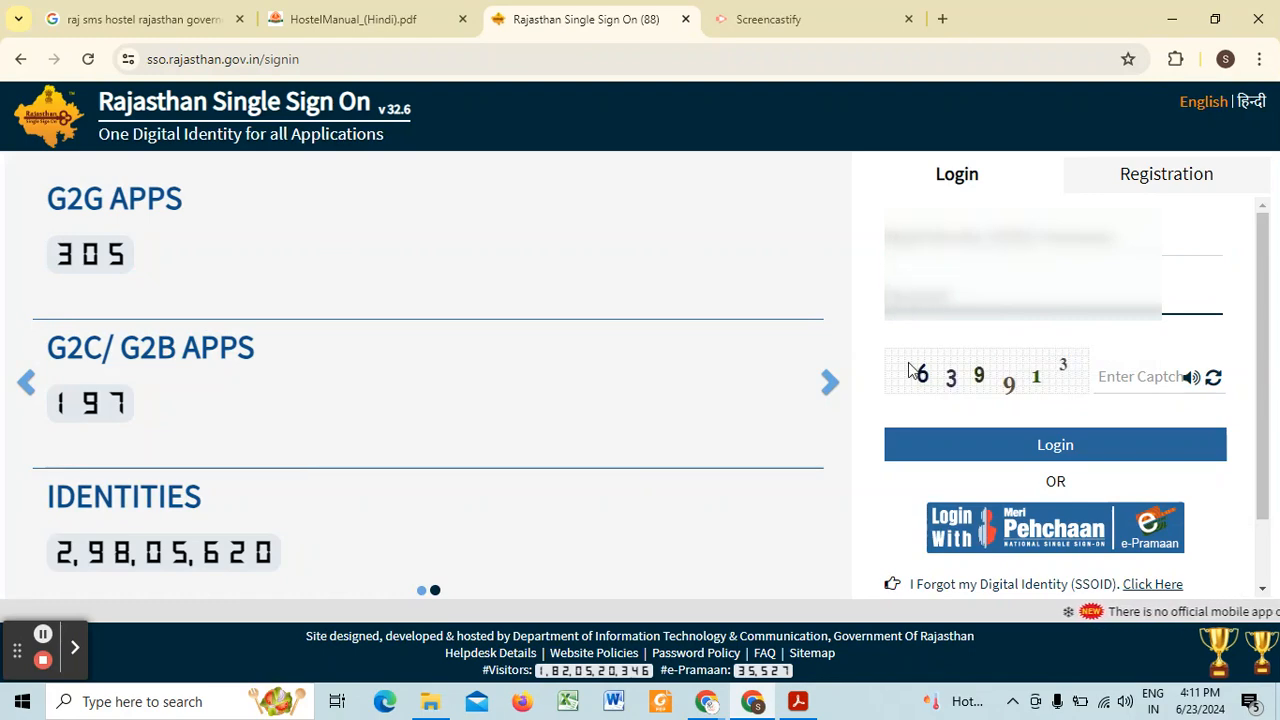
click(918, 244)
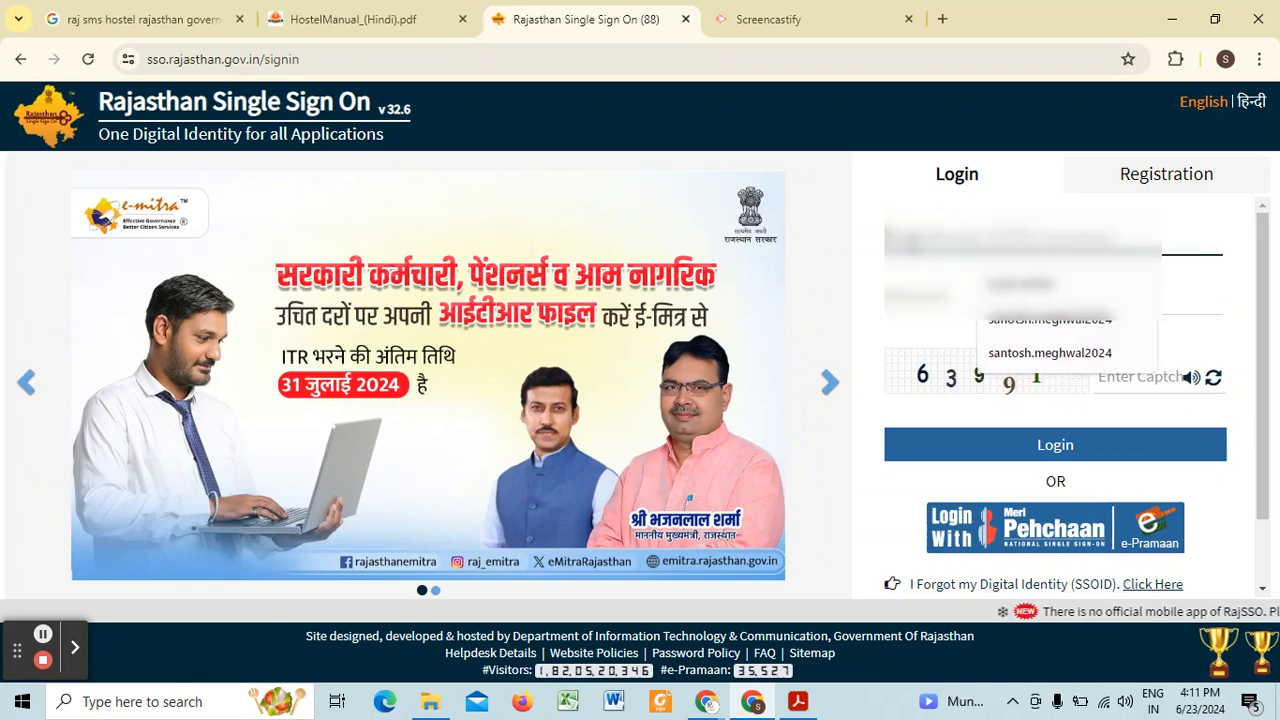
click(1050, 286)
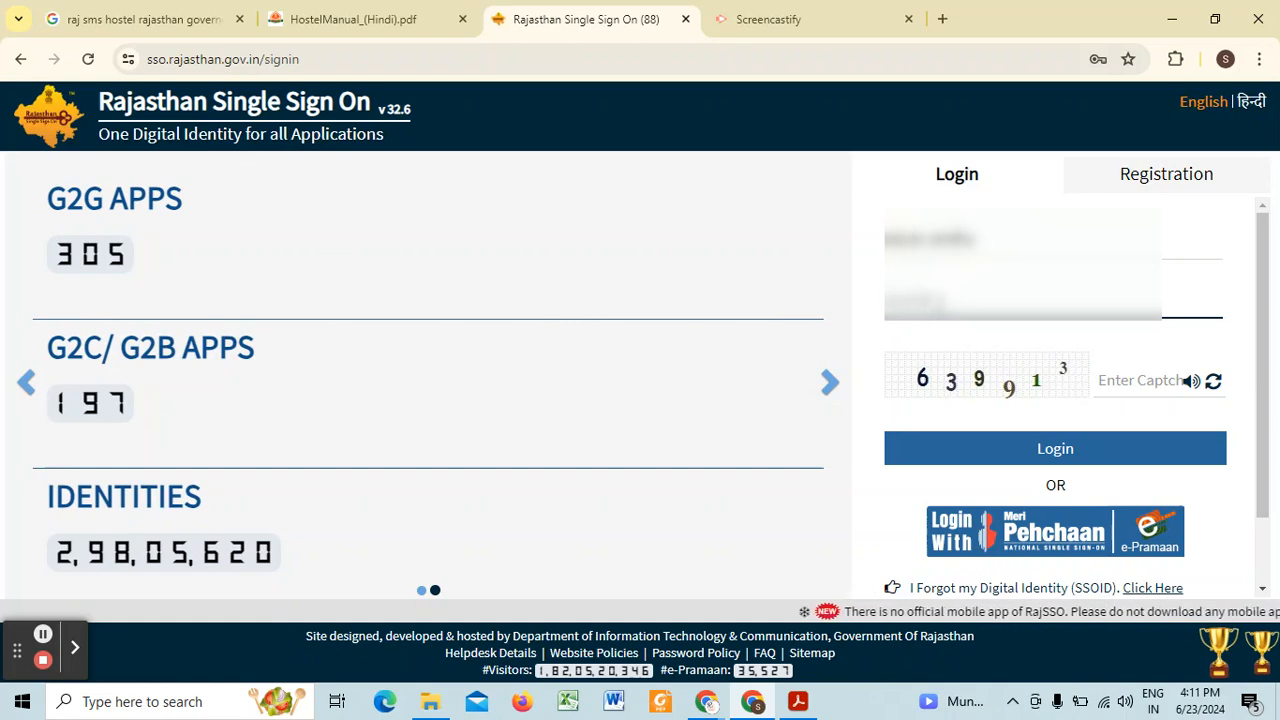
Step: Enter the captcha code and log in, agreeing to close the last session and start a new one
click(1099, 364)
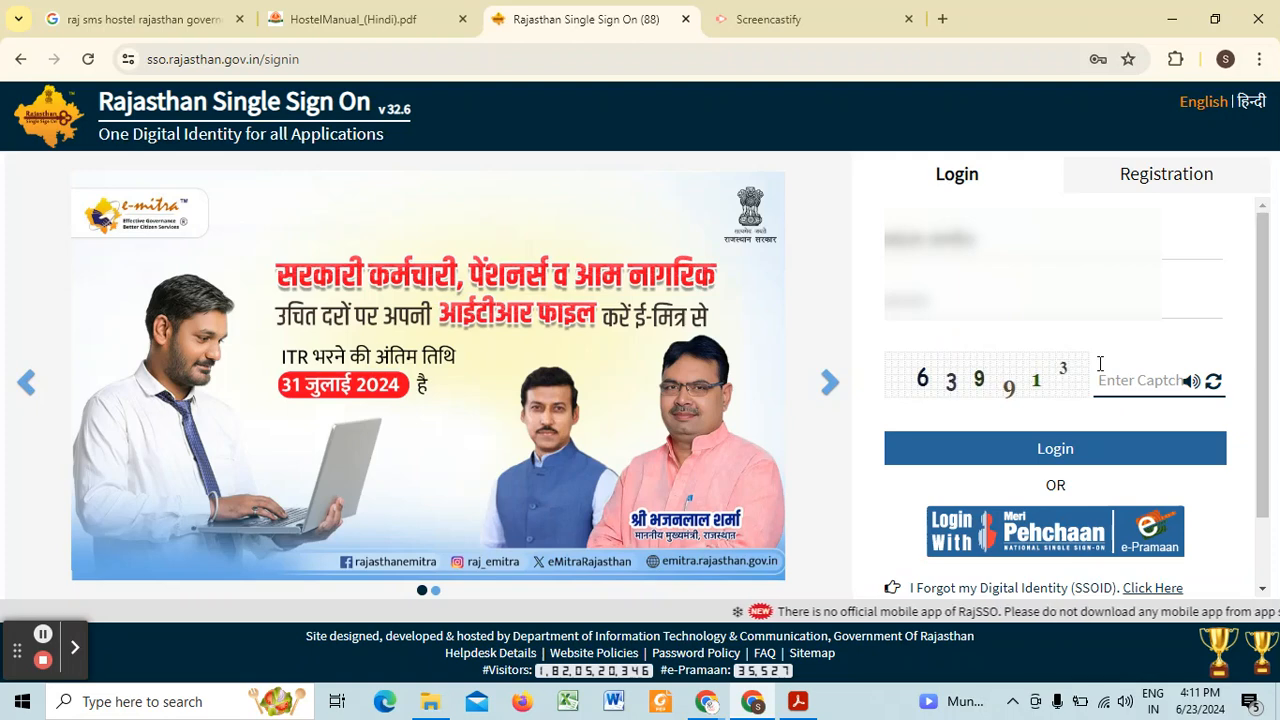
text(639913)
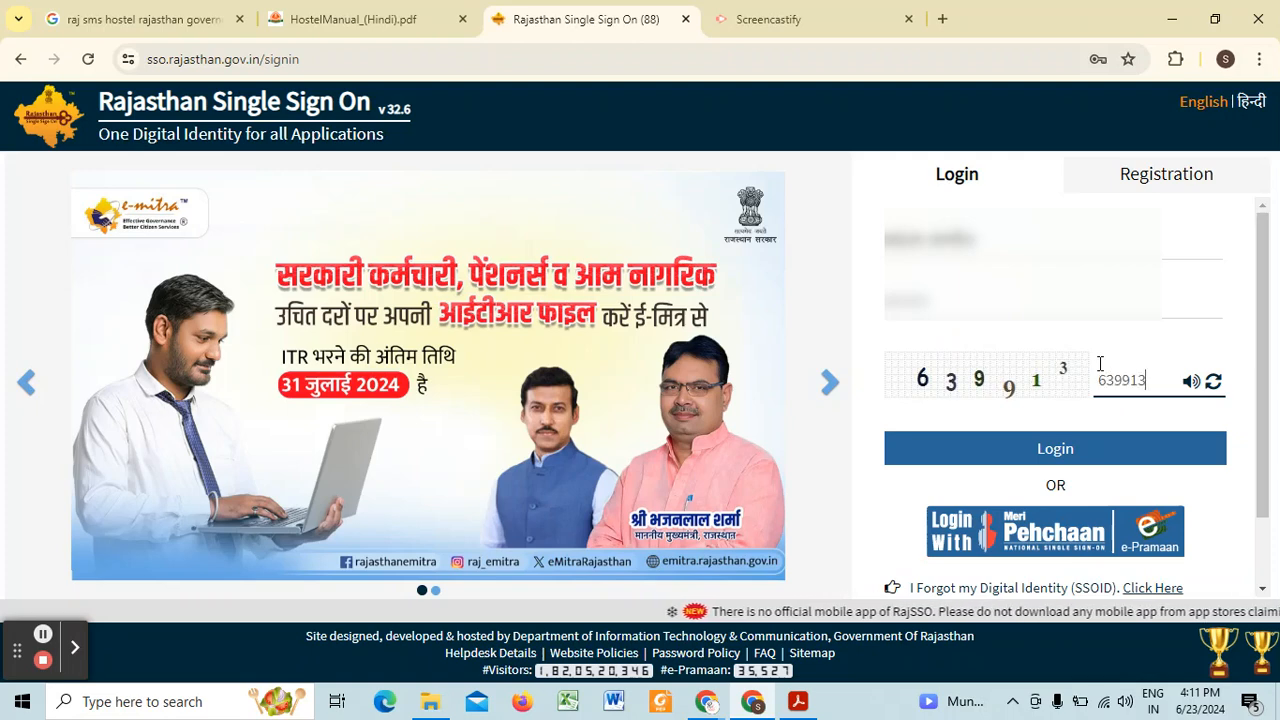
click(1050, 450)
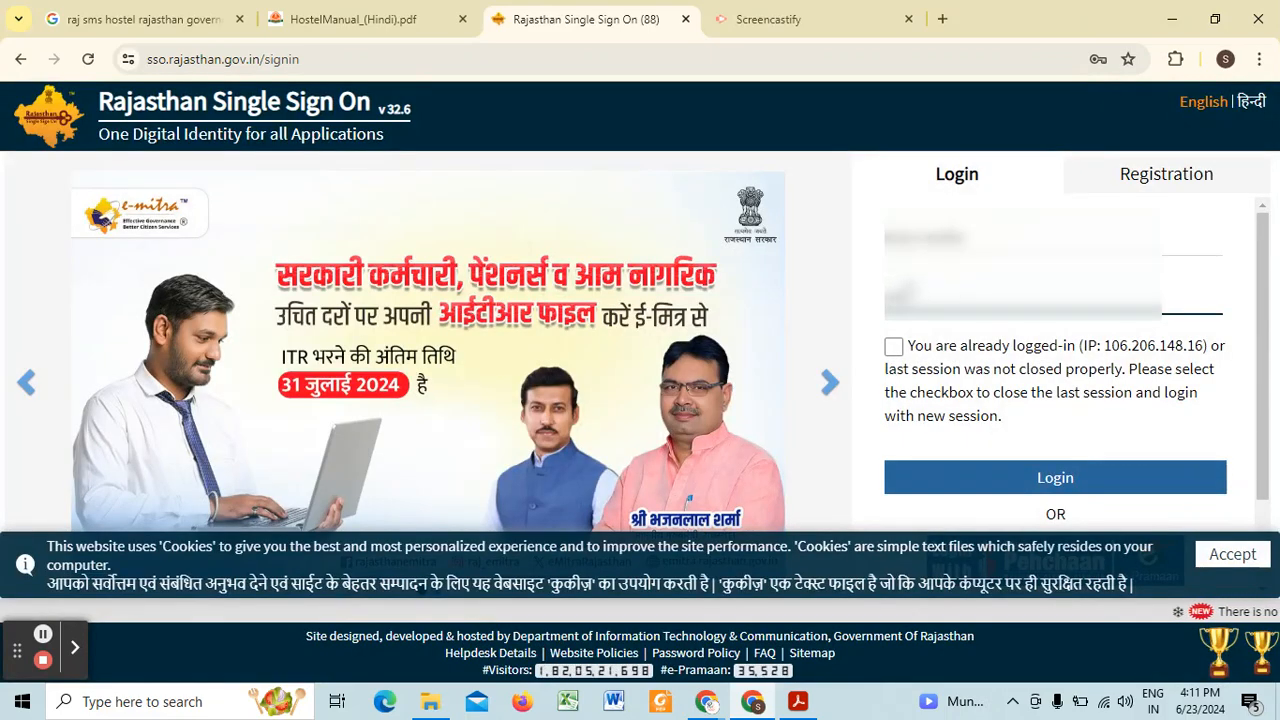
click(893, 346)
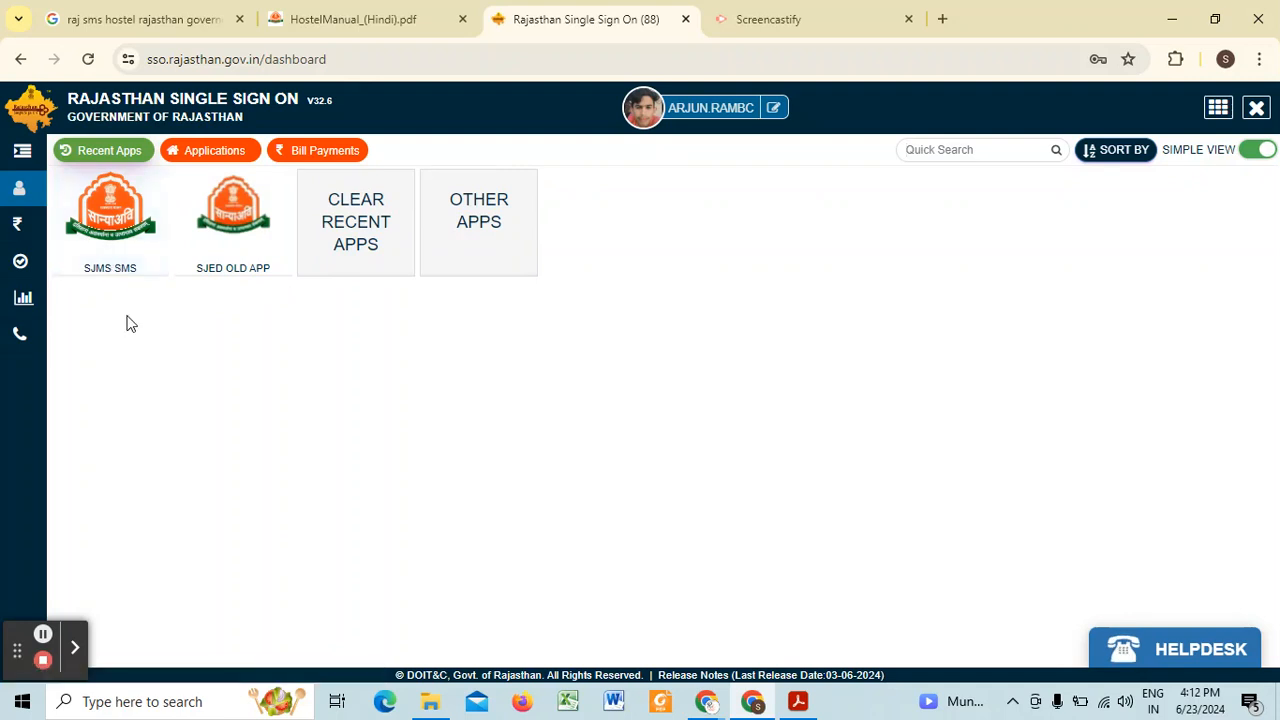
Step: Show all SSO applications, open SJMS SMS and enter its HSMS (Hostel & RREIS) scheme
click(466, 259)
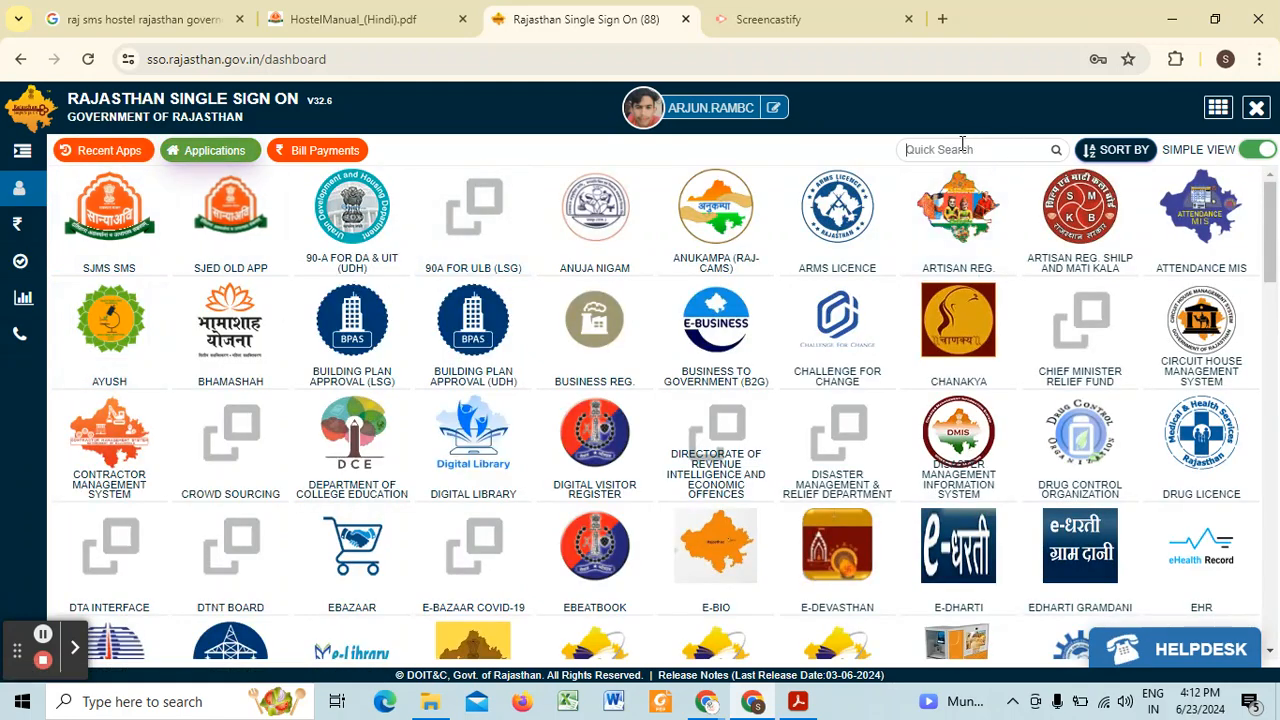
scroll(766, 172, down, 1)
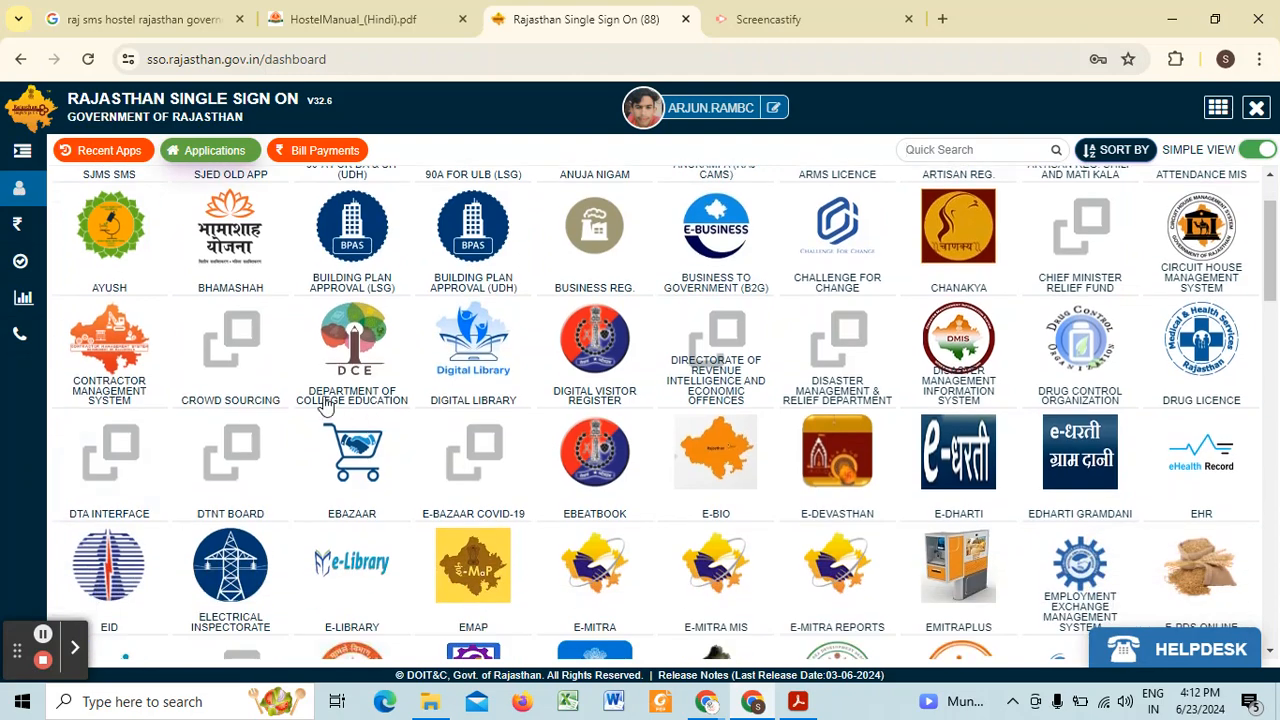
scroll(326, 407, up, 1)
click(110, 238)
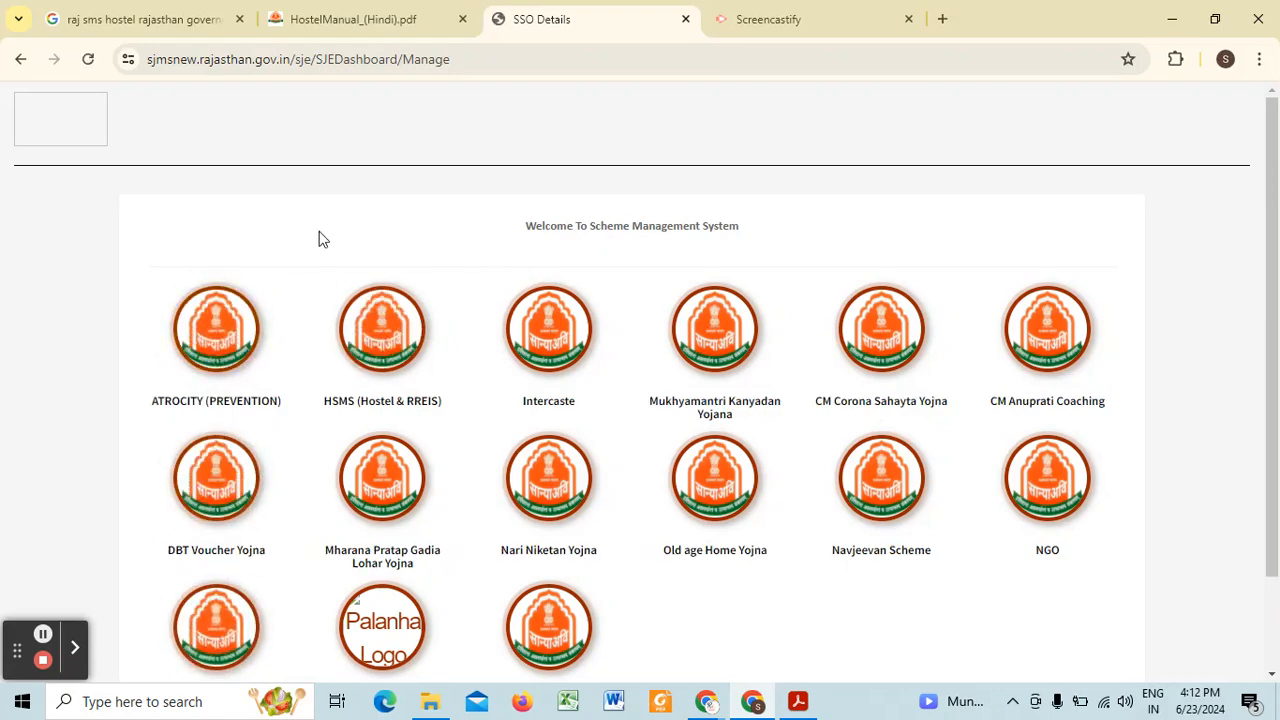
scroll(306, 249, down, 2)
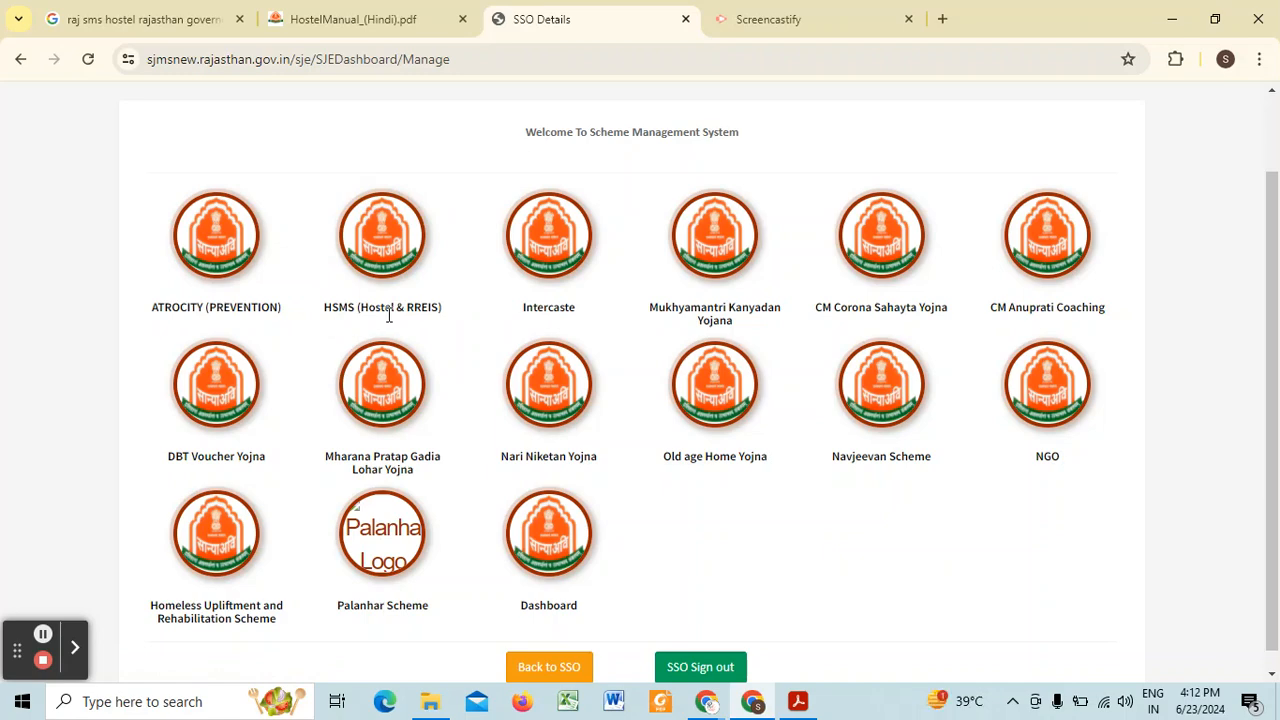
click(374, 236)
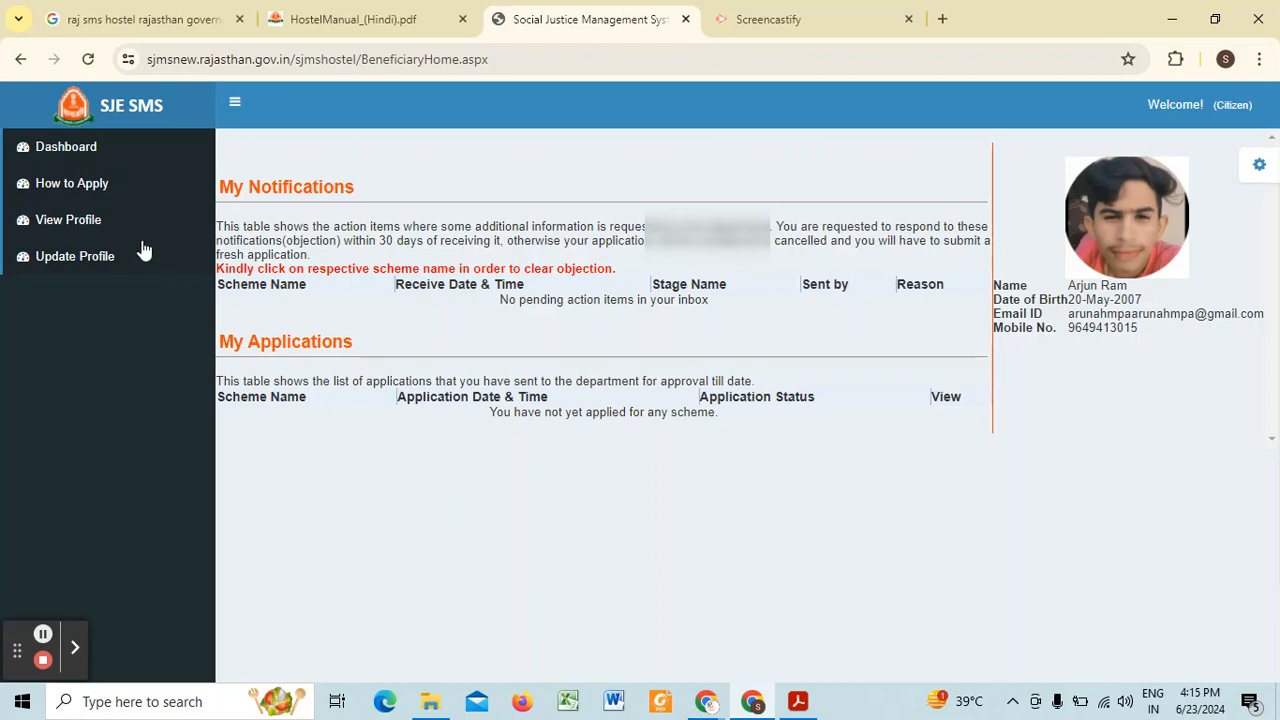
Step: Open the profile update form and fetch the family details for the Jan Aadhaar number
click(68, 262)
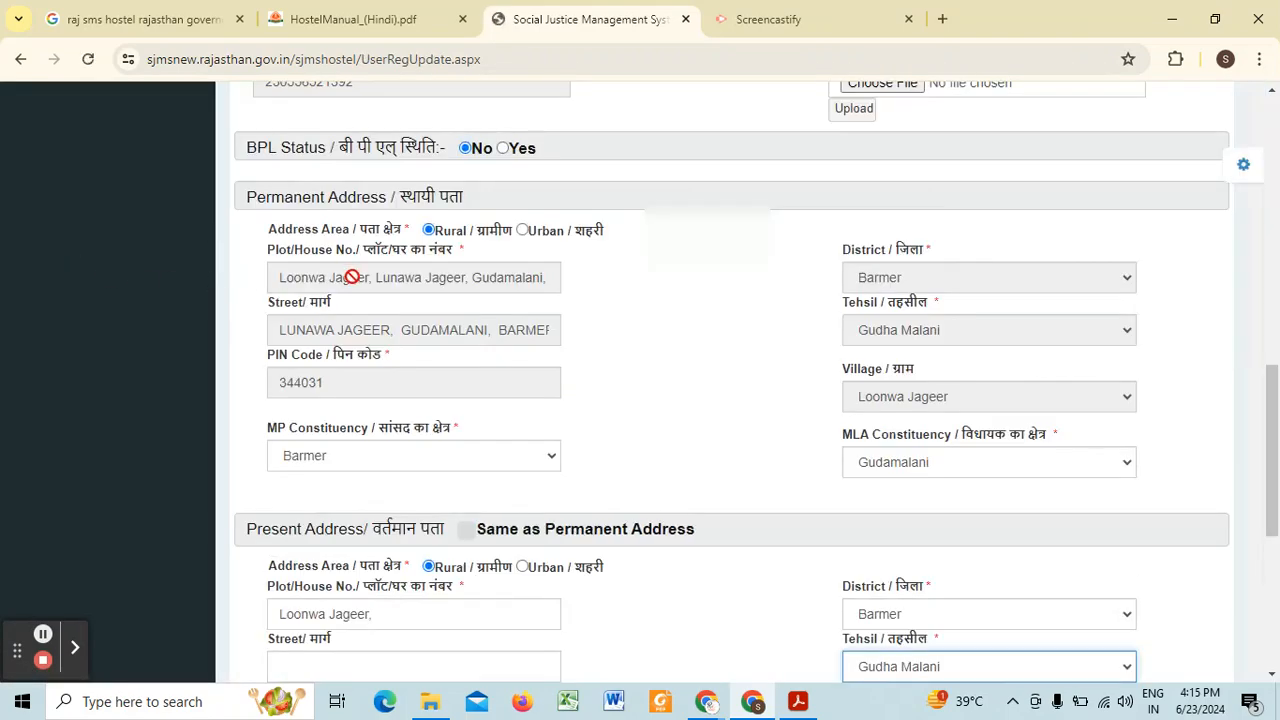
scroll(524, 269, up, 15)
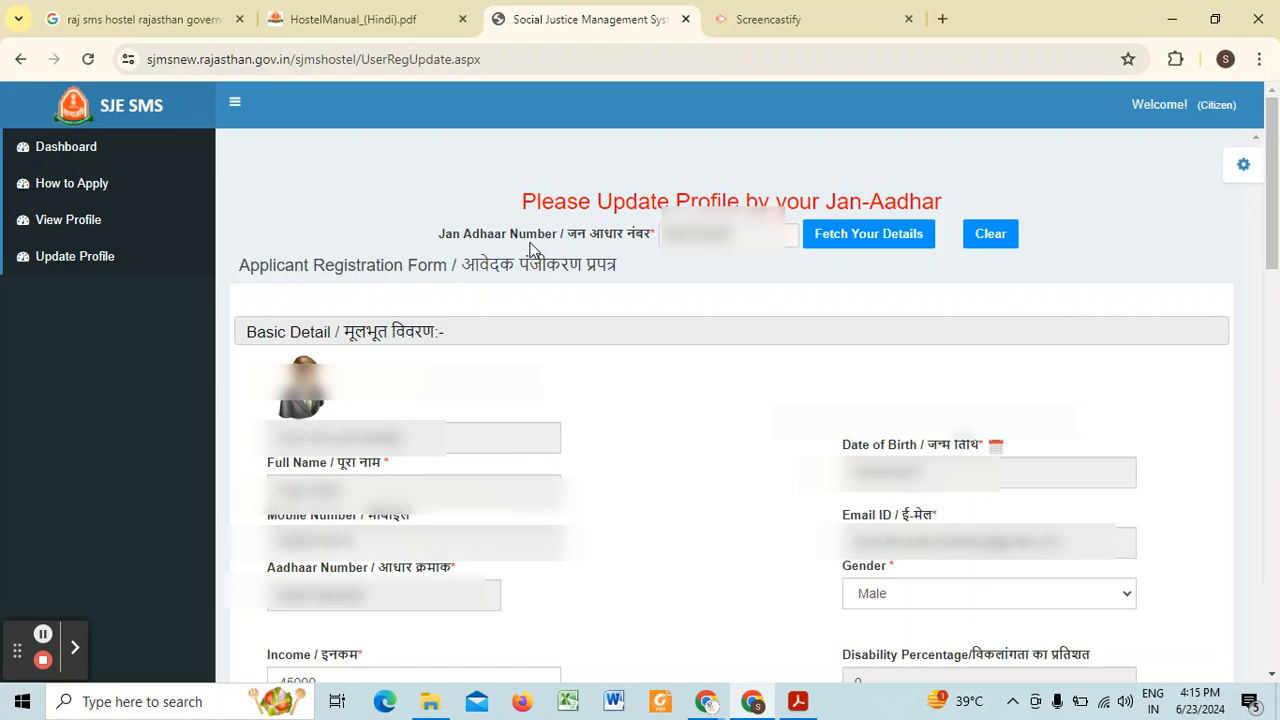
click(838, 249)
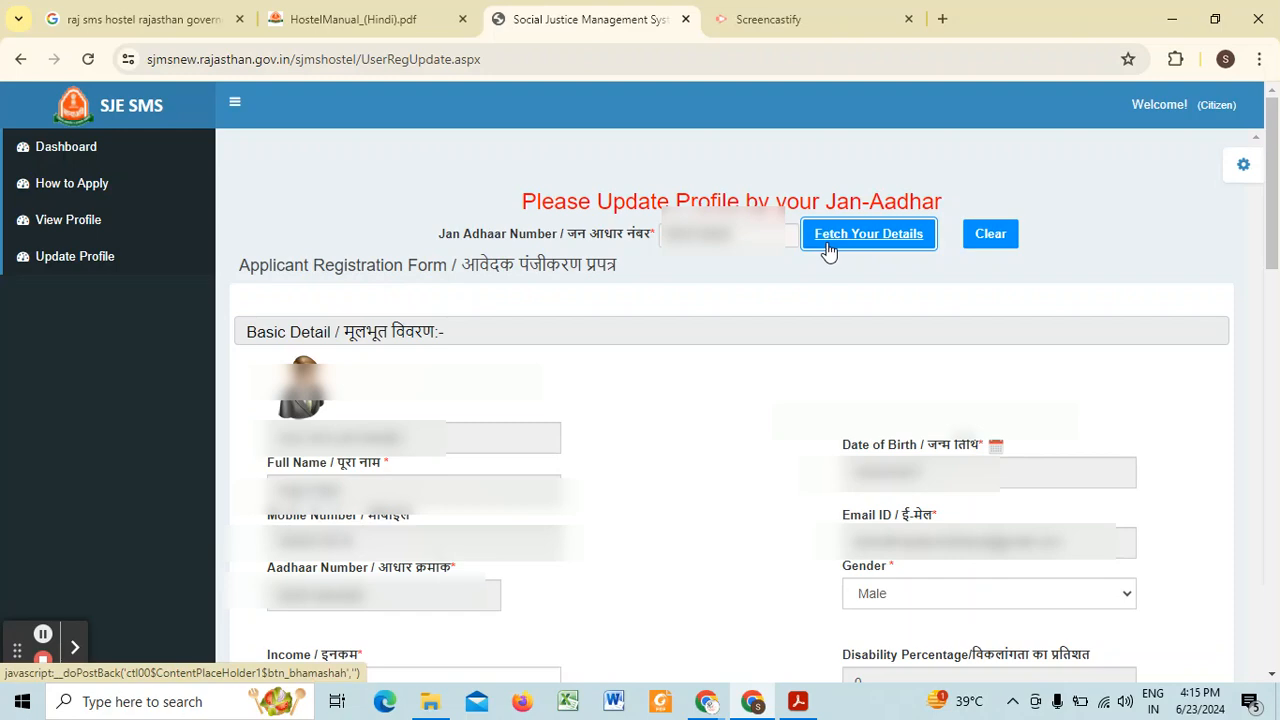
click(828, 242)
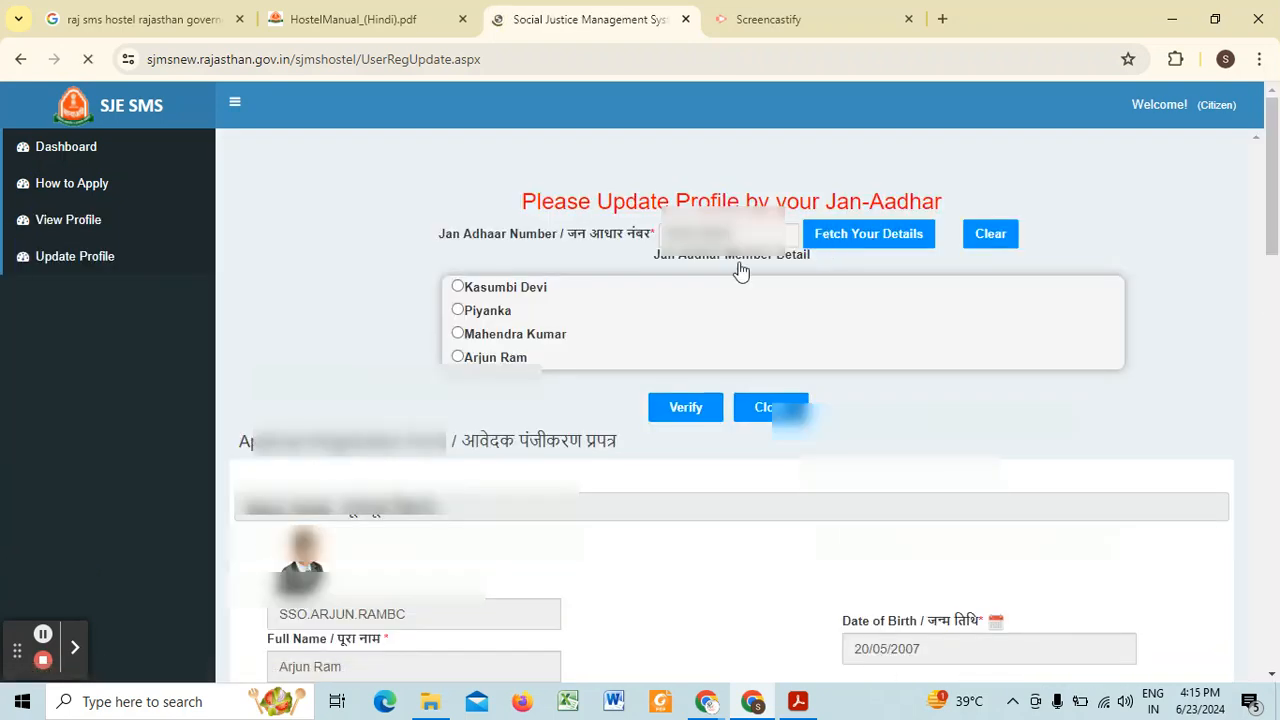
Step: Verify the applicant from the Jan Aadhaar member list and check the refreshed Basic Detail section
click(460, 357)
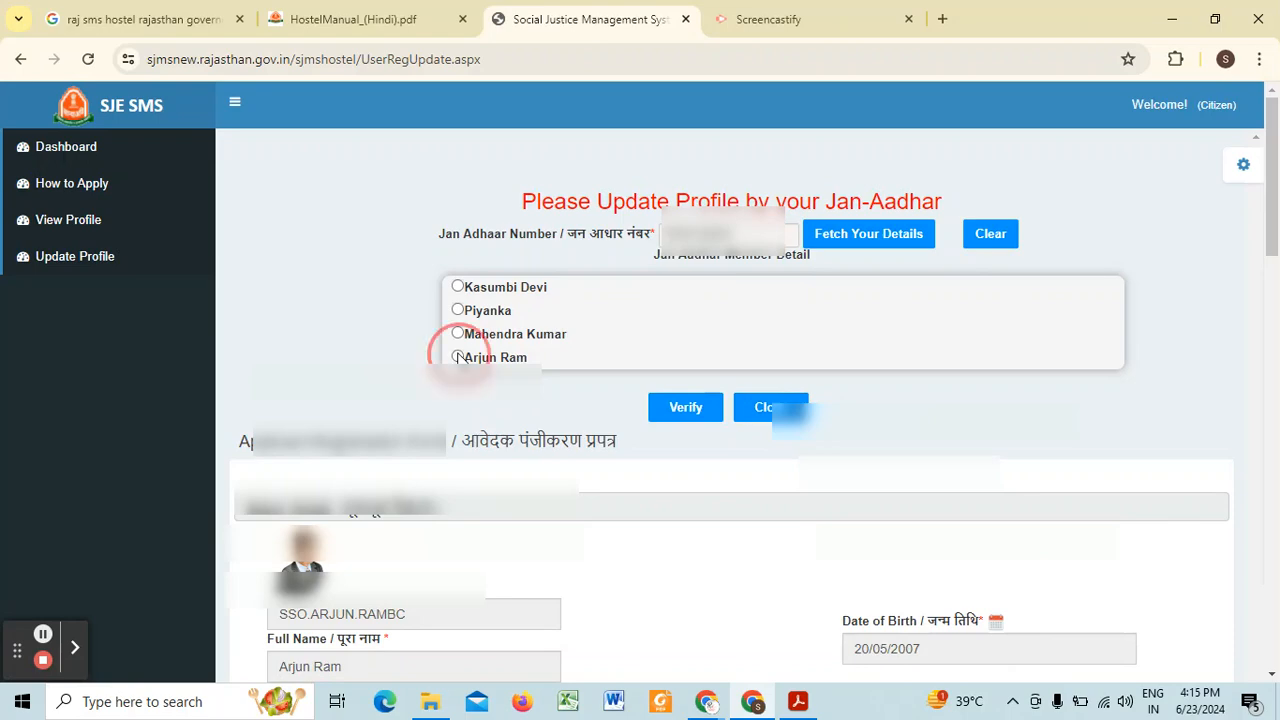
click(688, 418)
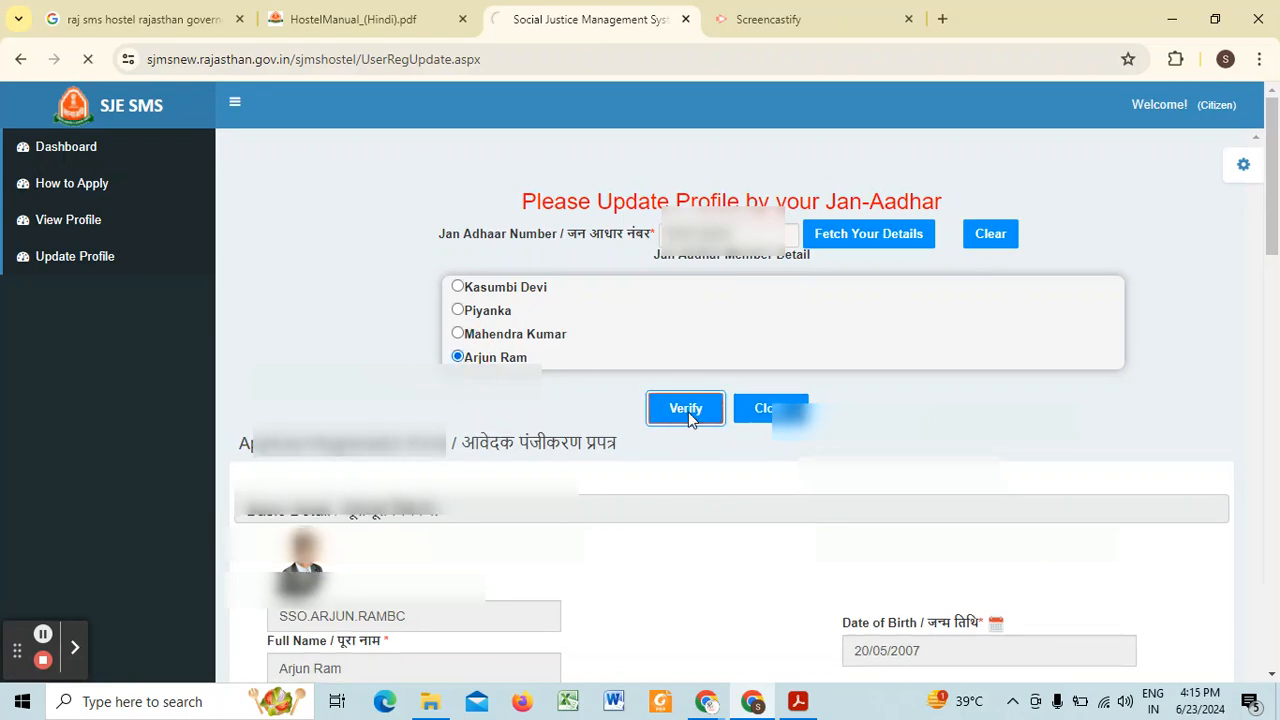
scroll(595, 395, down, 4)
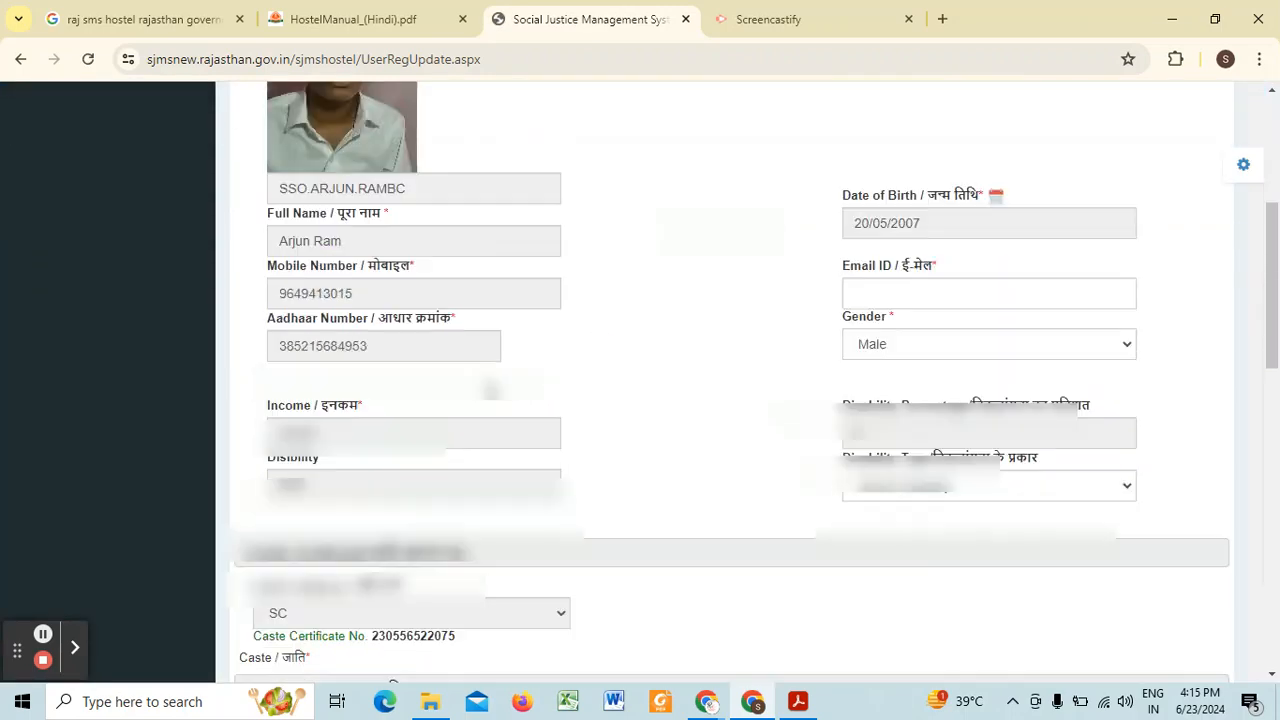
scroll(630, 330, up, 3)
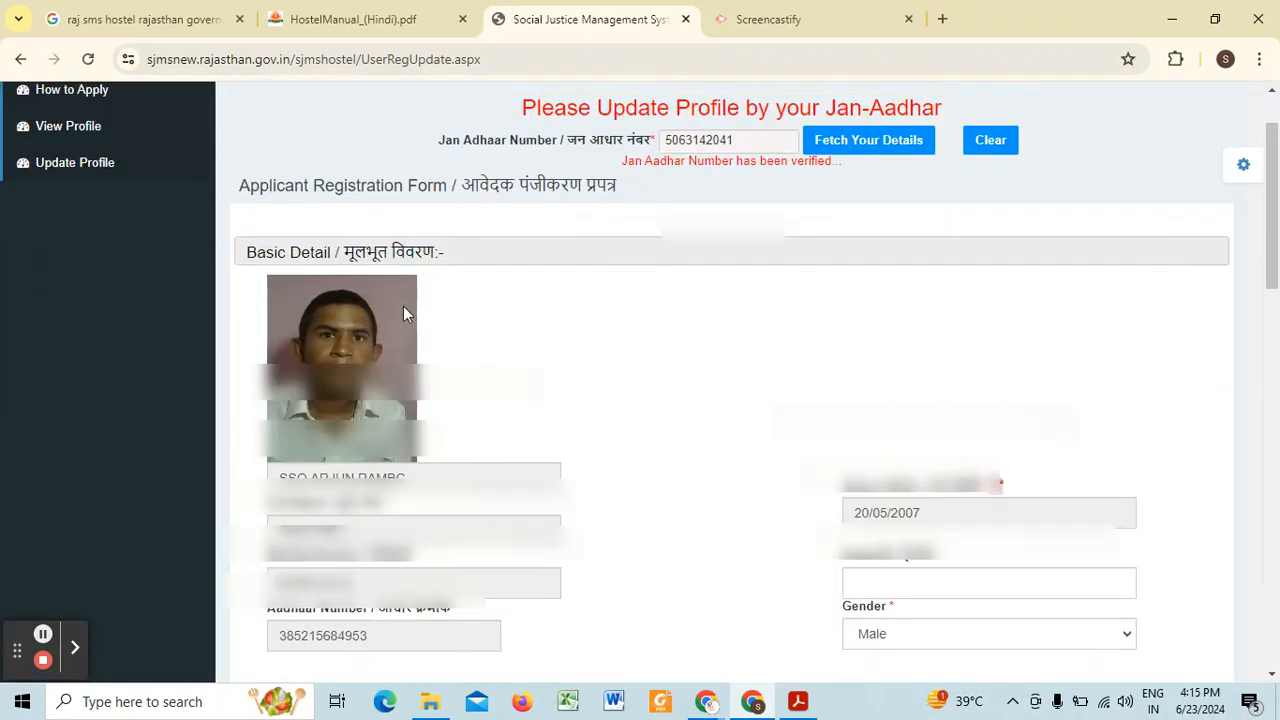
scroll(403, 314, down, 1)
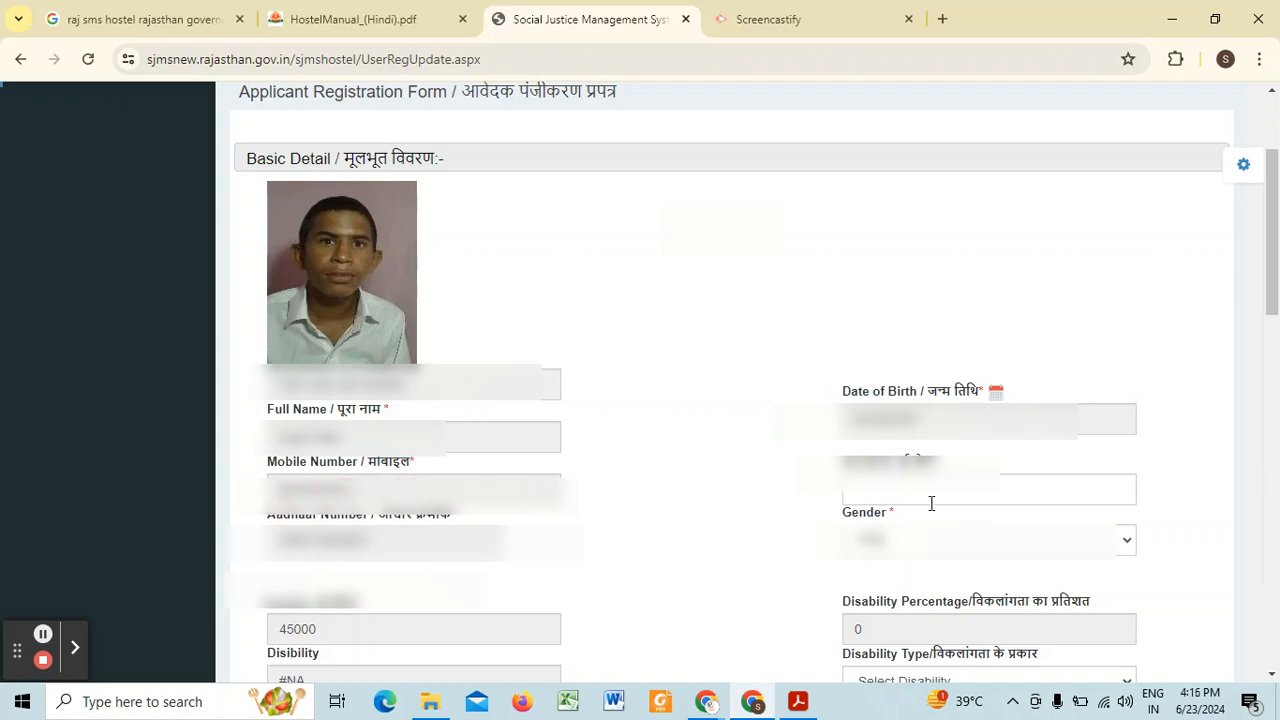
Step: Check the email, gender, income and disability type fields in the Basic Detail section
click(903, 488)
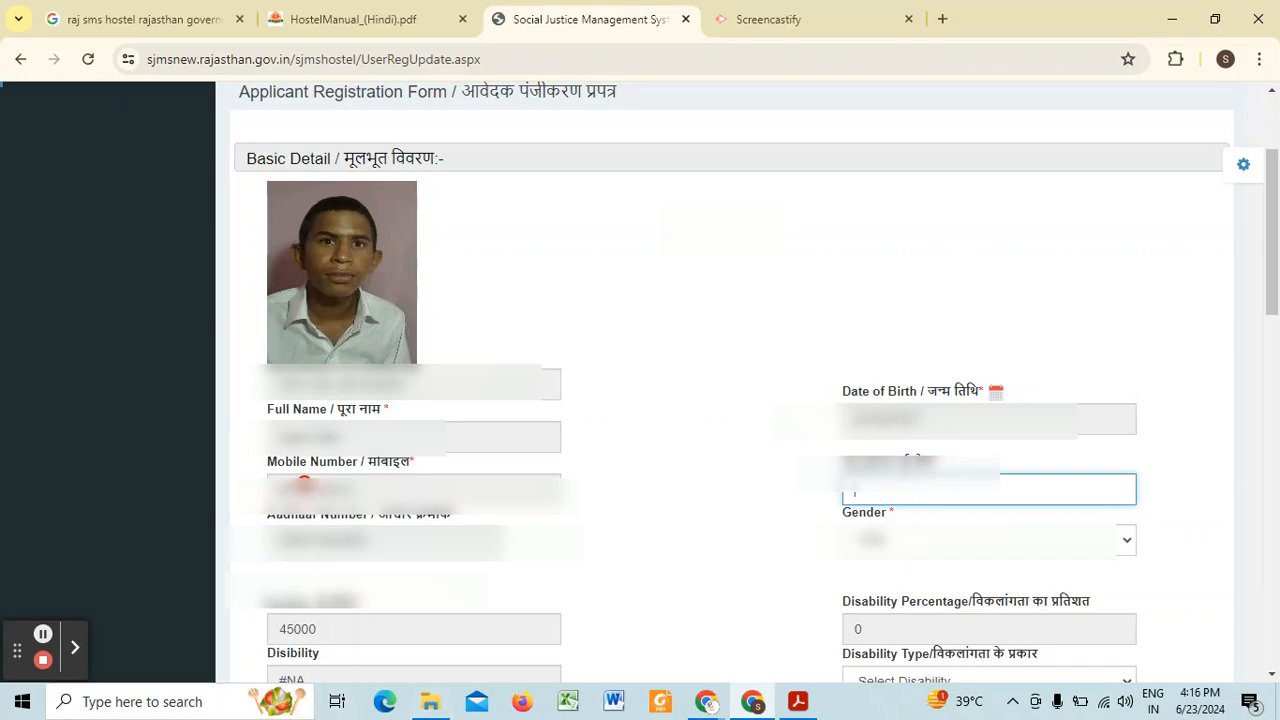
scroll(320, 500, down, 1)
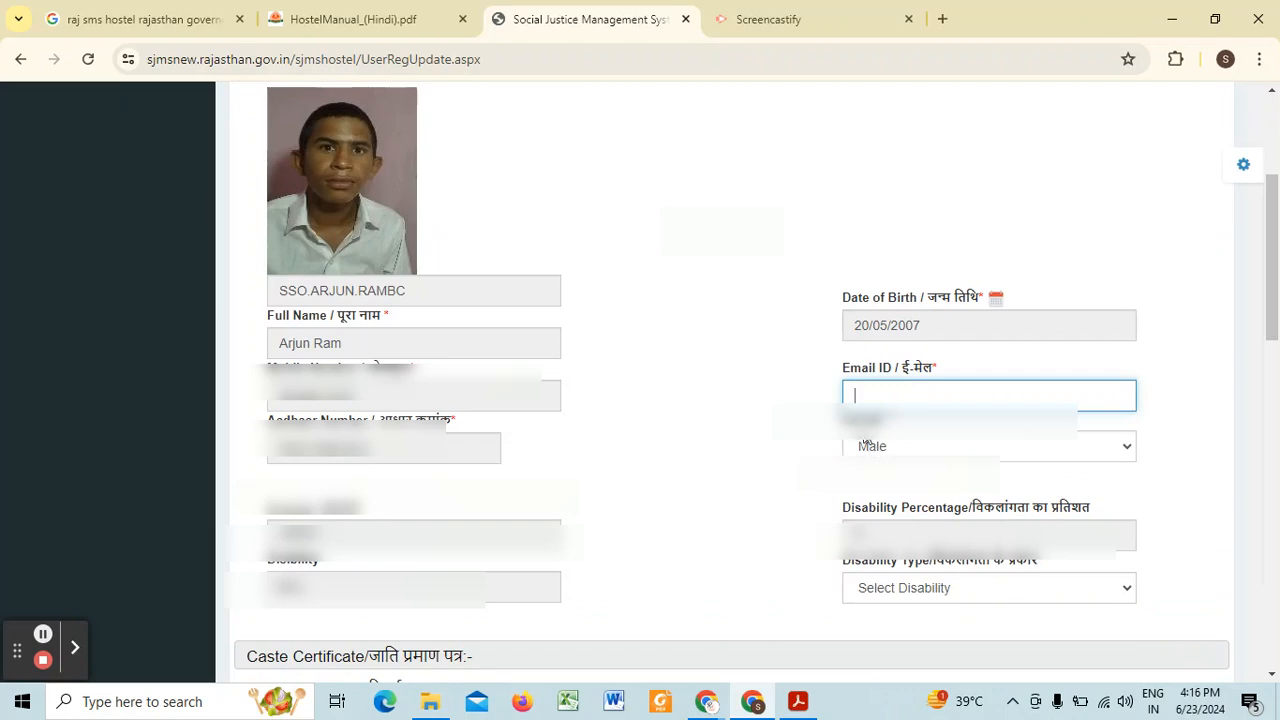
click(877, 447)
click(890, 446)
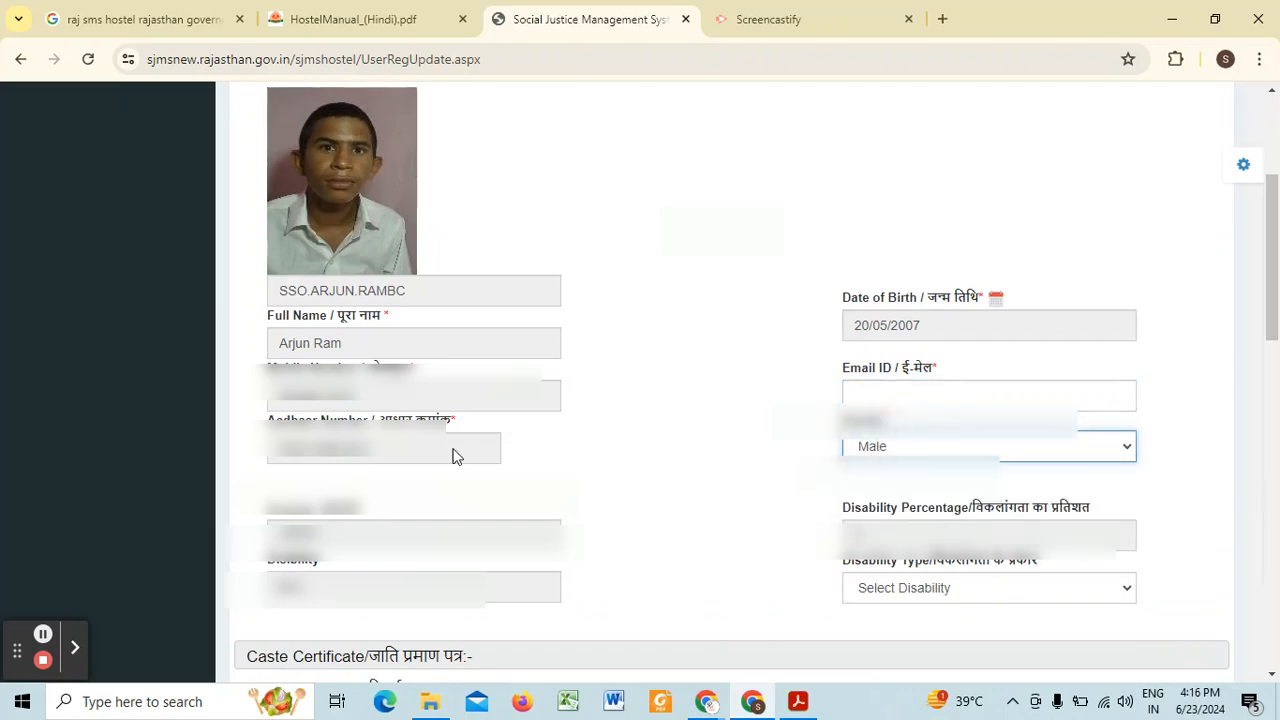
scroll(310, 465, down, 1)
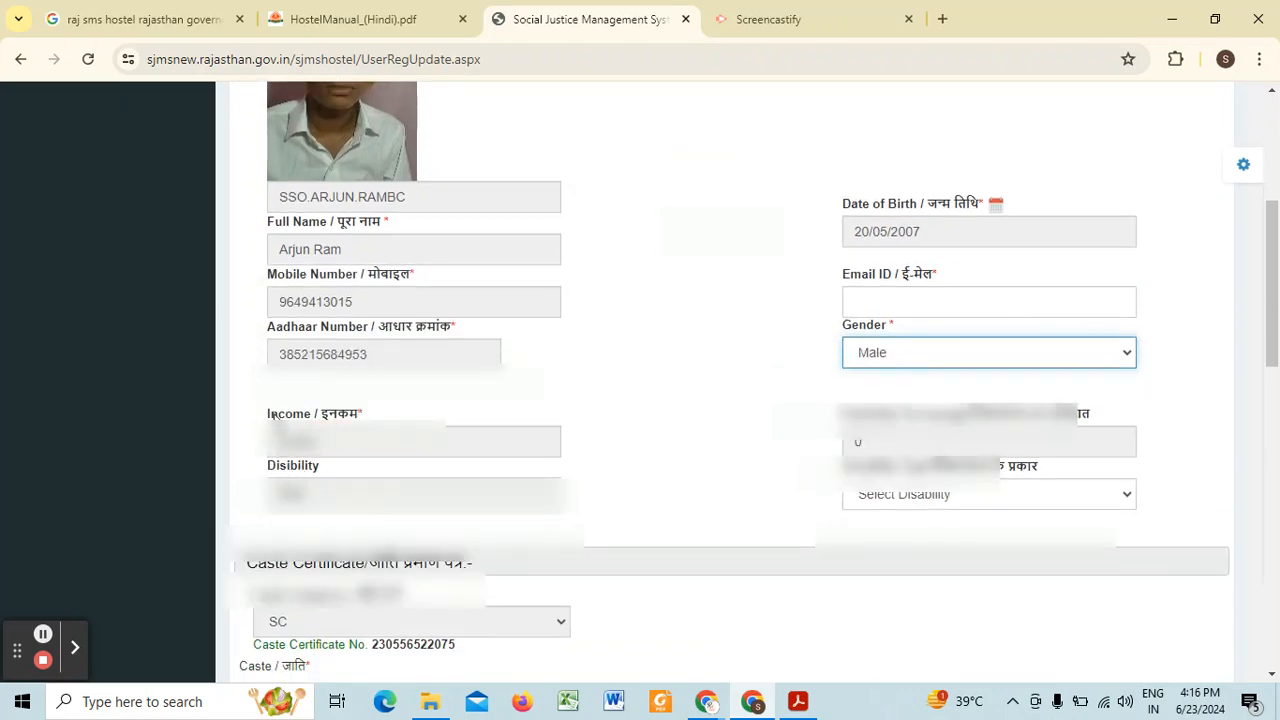
click(280, 443)
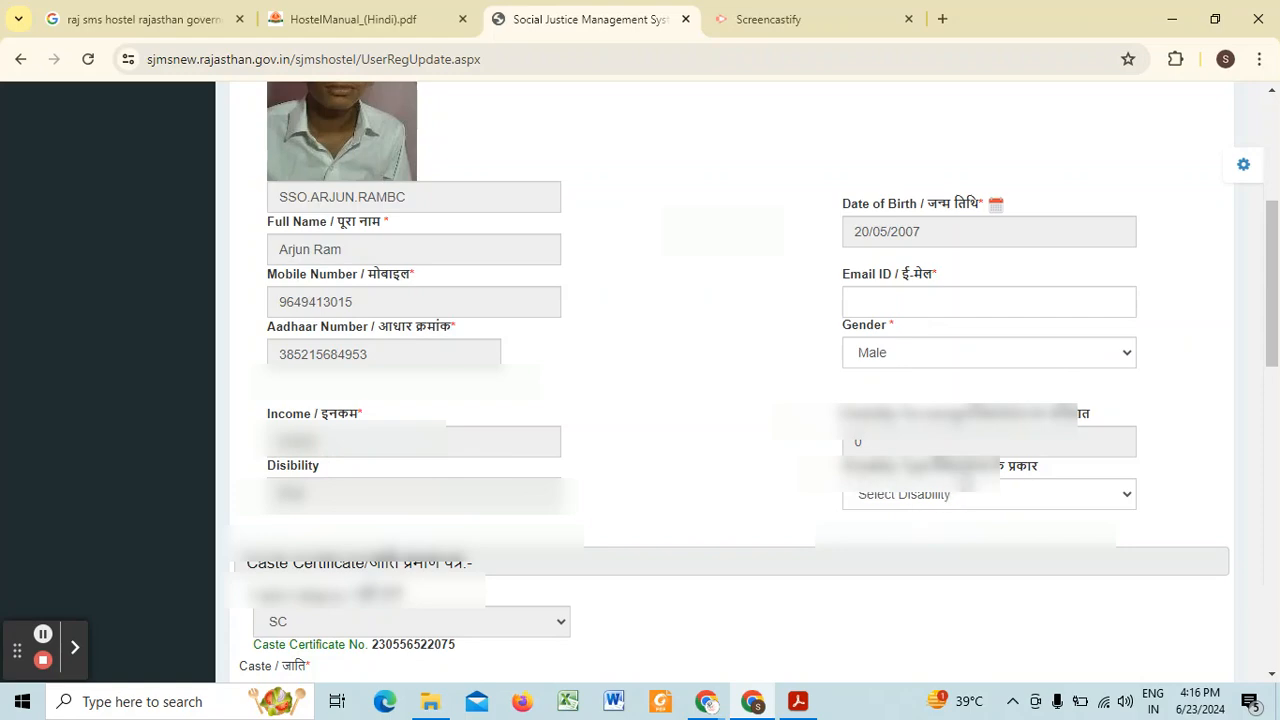
click(866, 497)
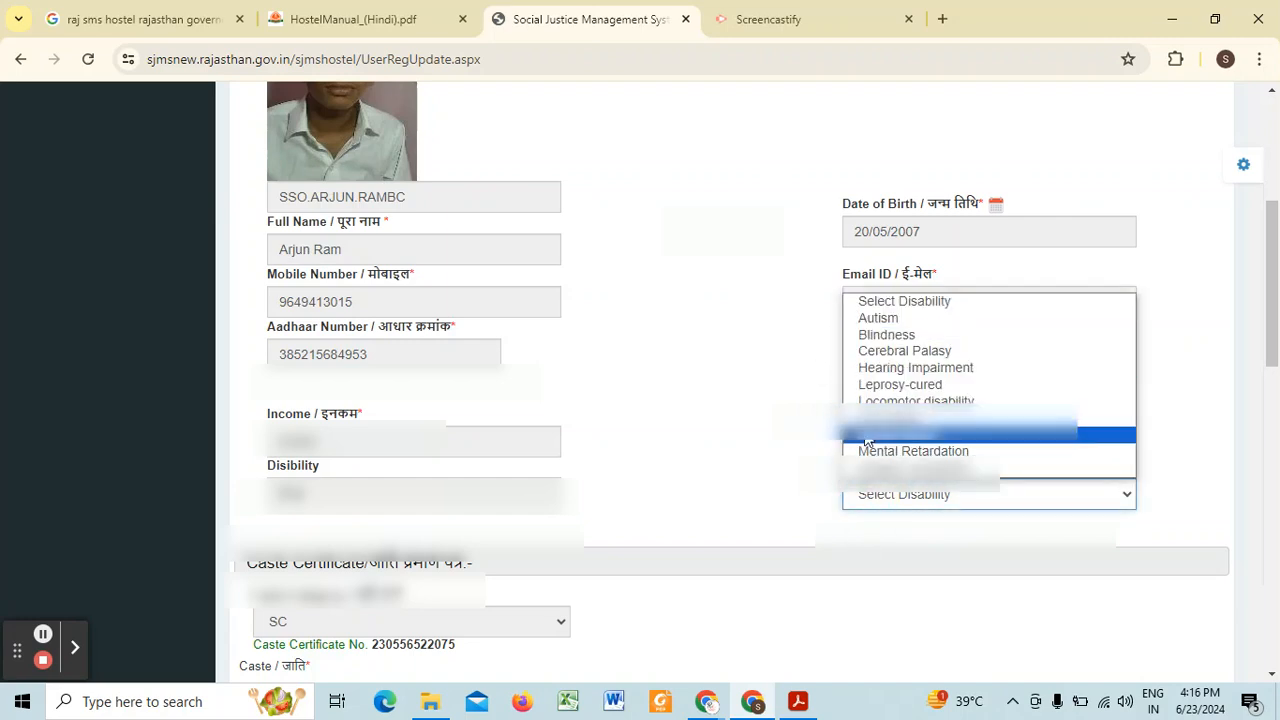
click(908, 418)
click(908, 494)
click(880, 377)
Step: Review the caste certificate, domicile certificate, BPL status and permanent address sections of the registration form
scroll(592, 470, down, 2)
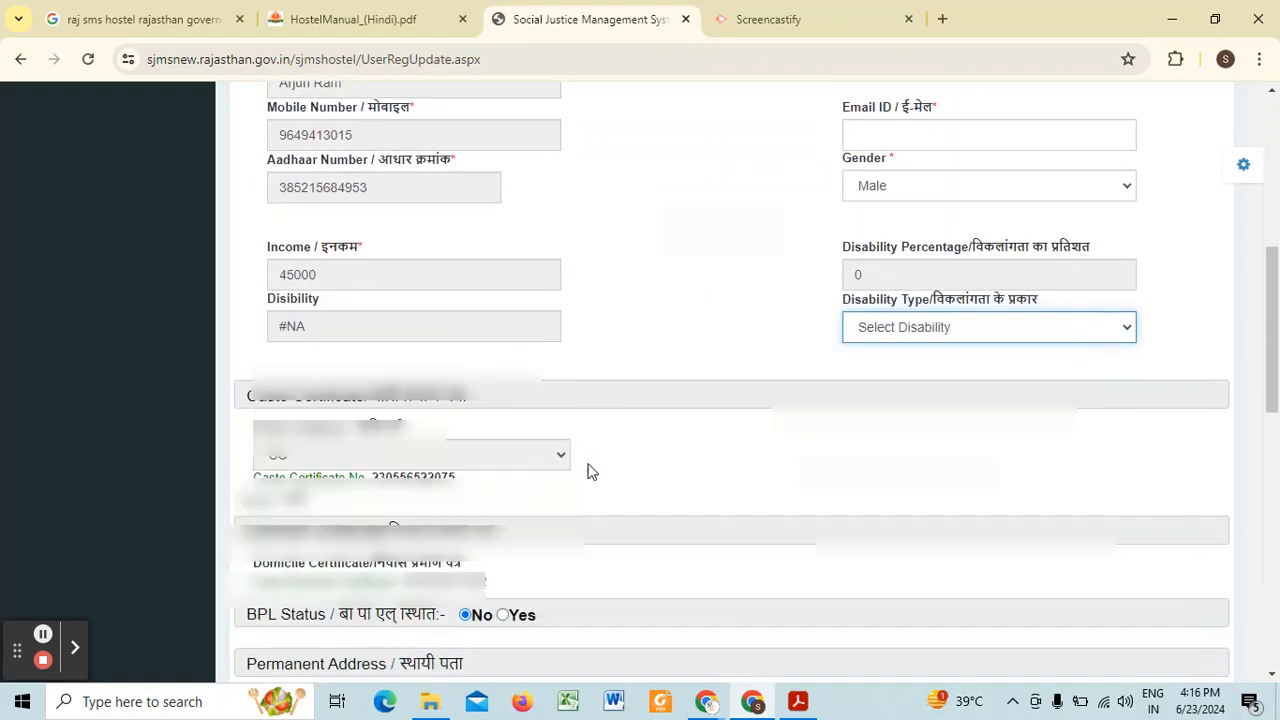
scroll(378, 362, down, 1)
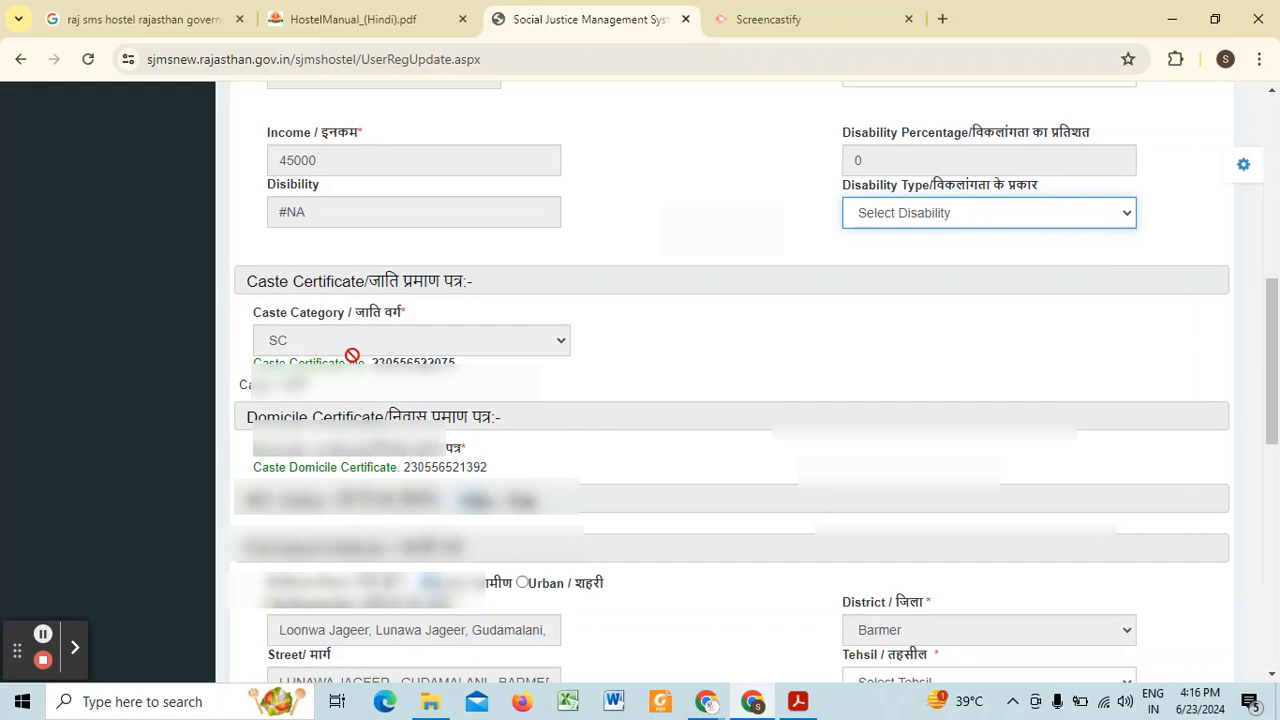
scroll(380, 345, down, 1)
scroll(384, 345, down, 1)
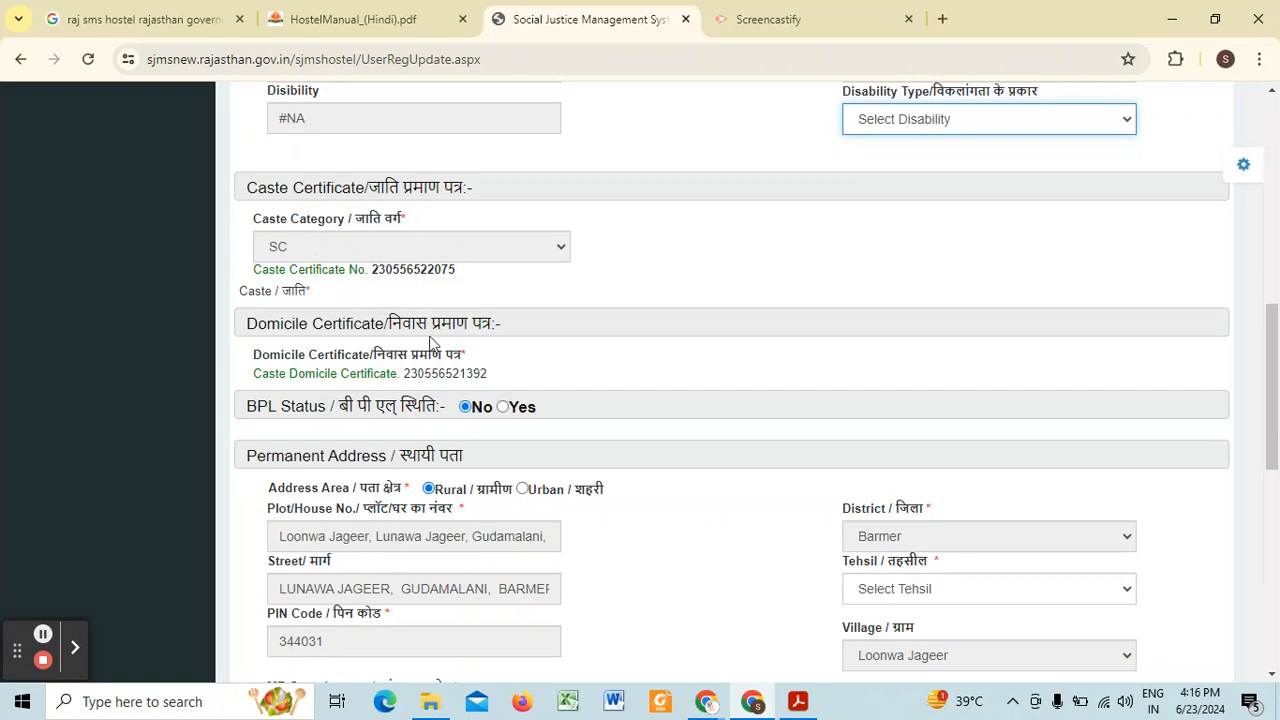
scroll(430, 343, down, 1)
scroll(380, 226, up, 1)
scroll(410, 356, down, 1)
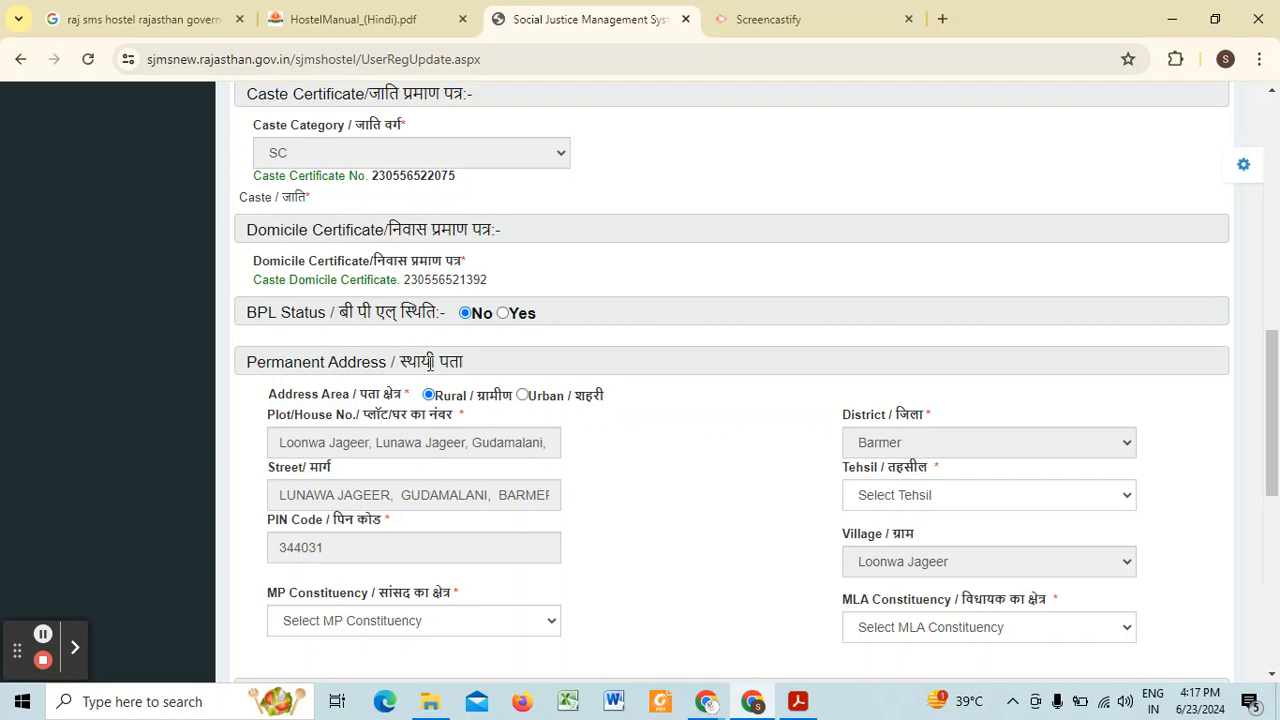
Step: Select the applicant's tehsil in the Permanent Address section
scroll(430, 362, down, 1)
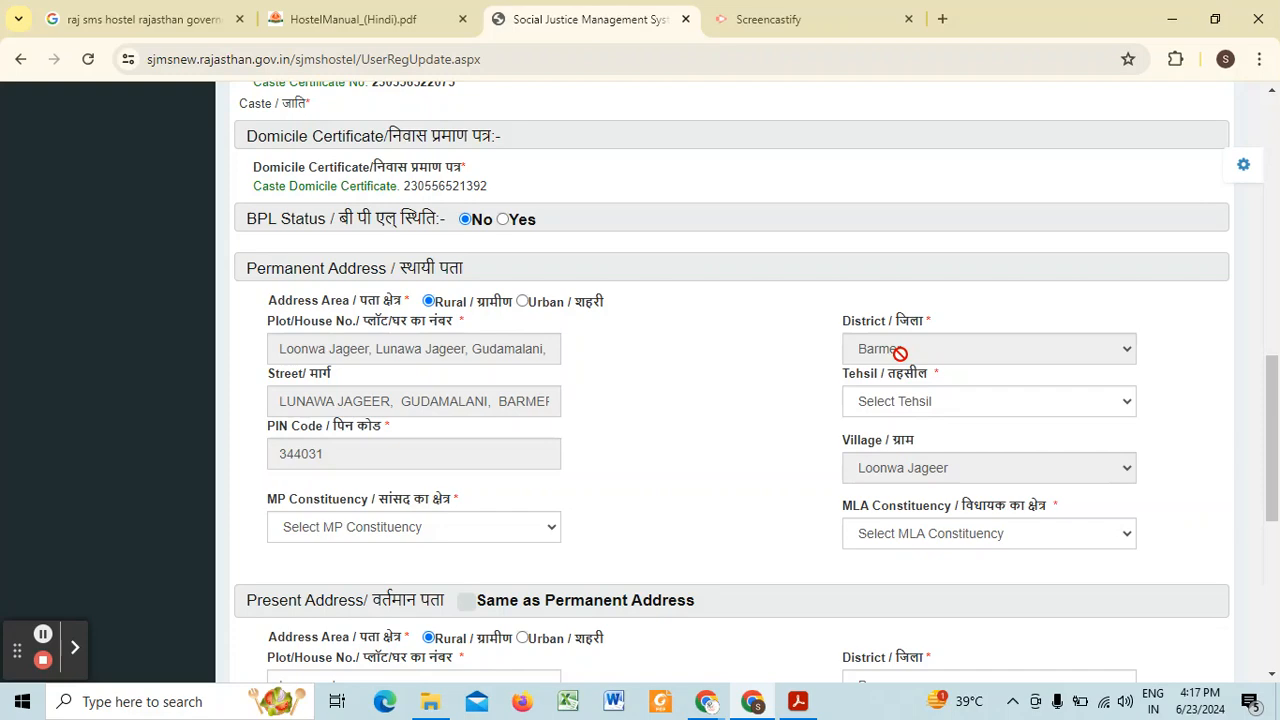
click(895, 405)
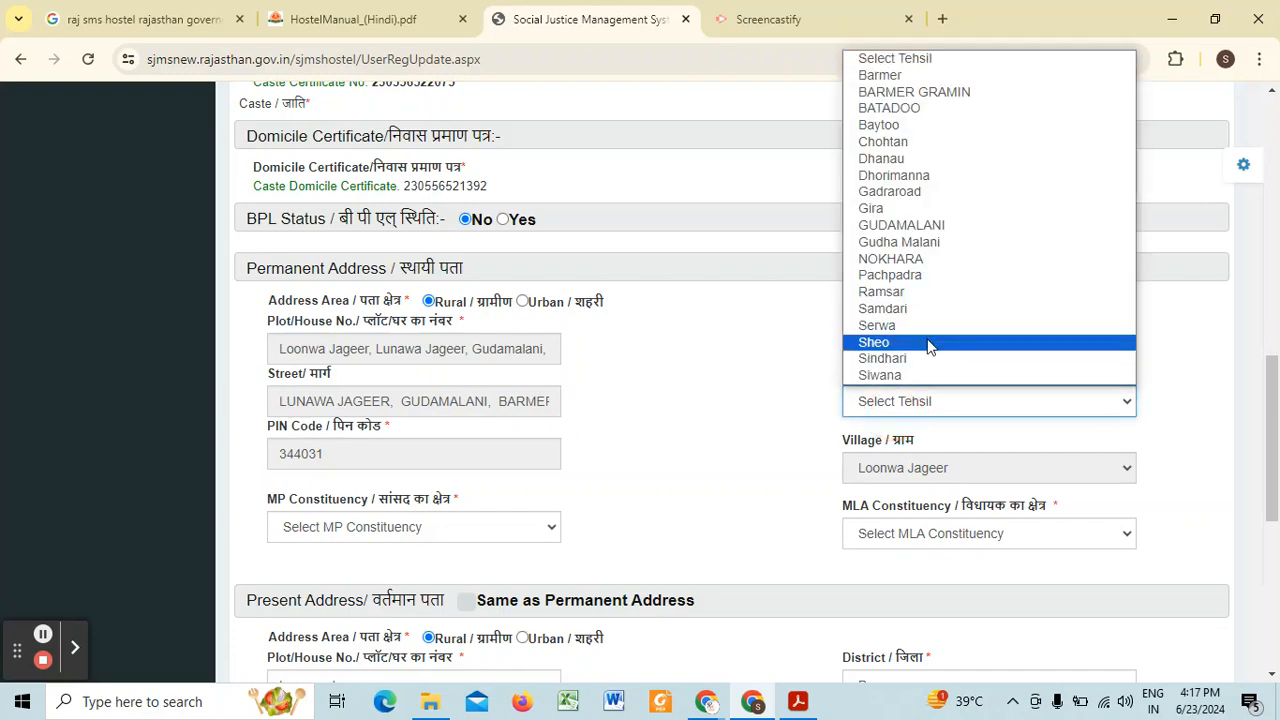
click(918, 248)
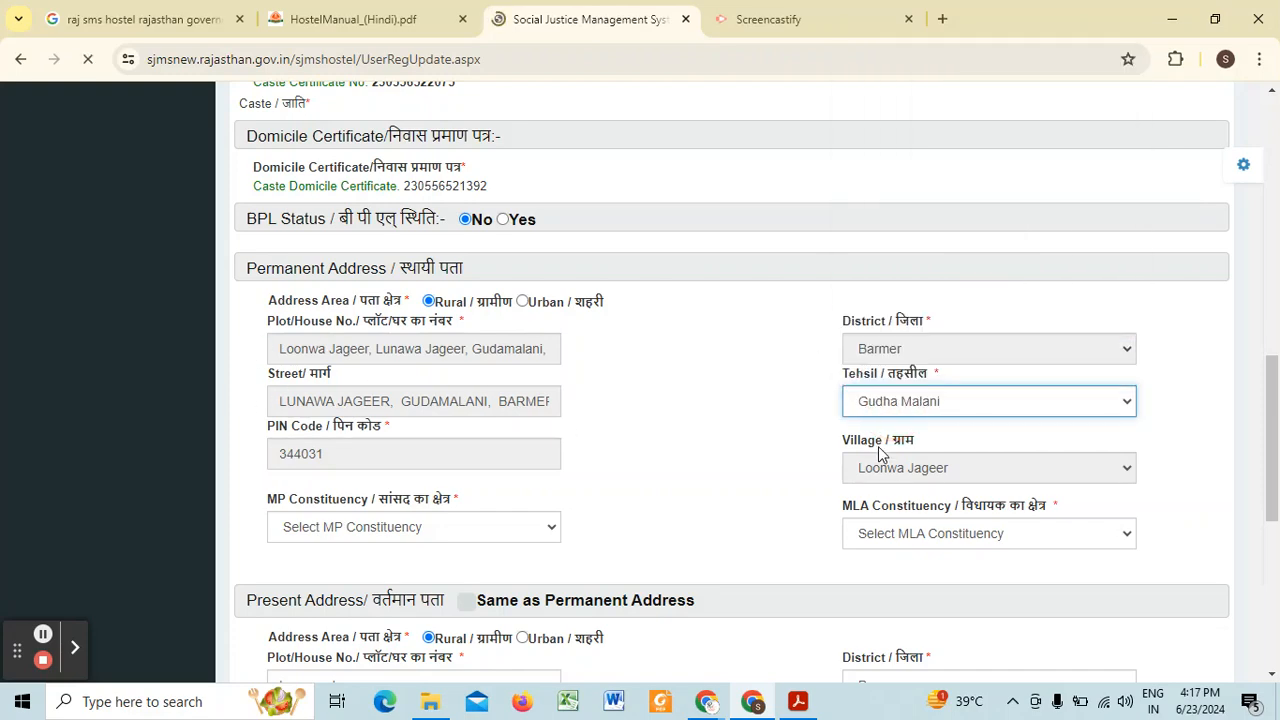
Step: Select the applicant's village in the Permanent Address section, matching the village in the fetched address
scroll(815, 424, down, 5)
scroll(815, 424, up, 3)
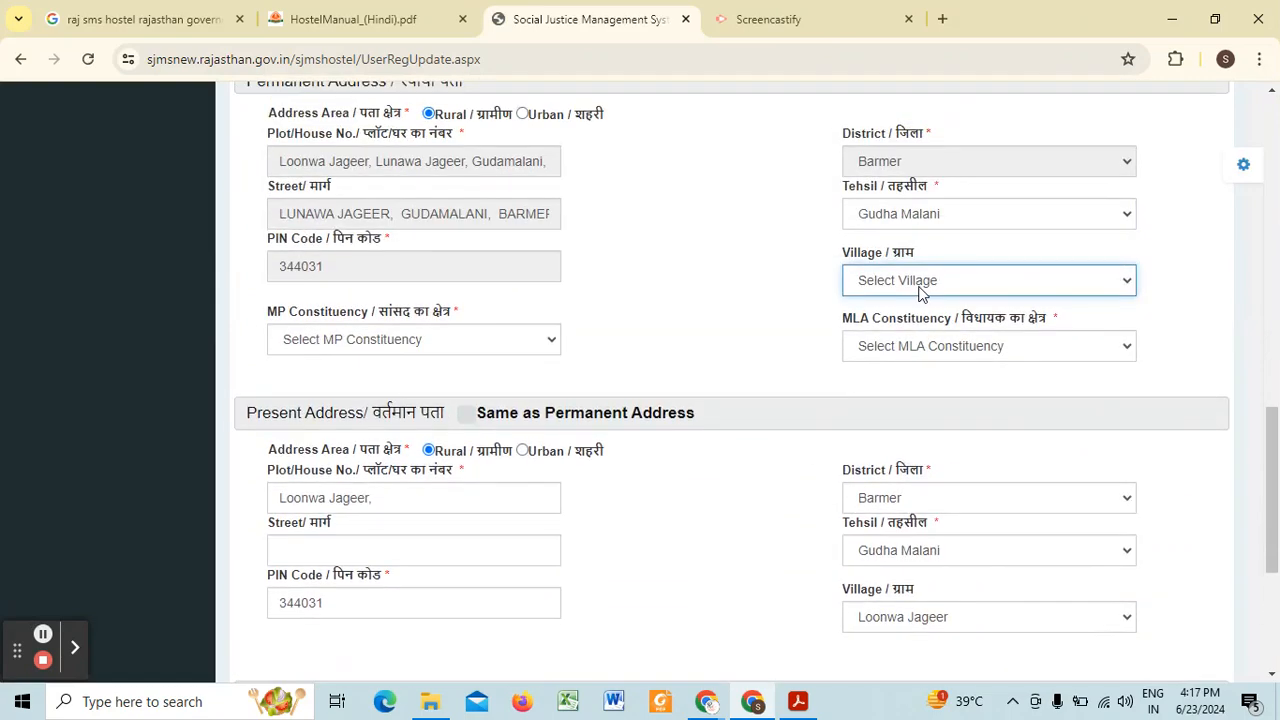
click(898, 280)
scroll(895, 410, down, 10)
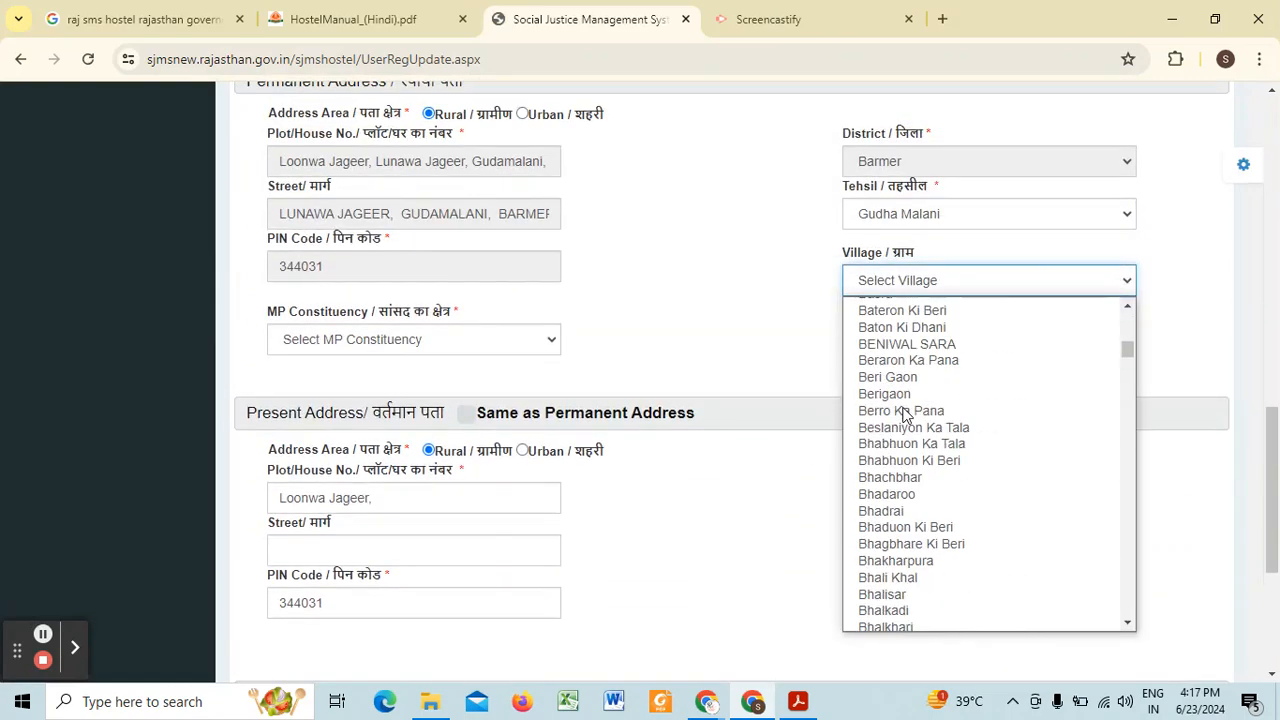
scroll(900, 415, down, 15)
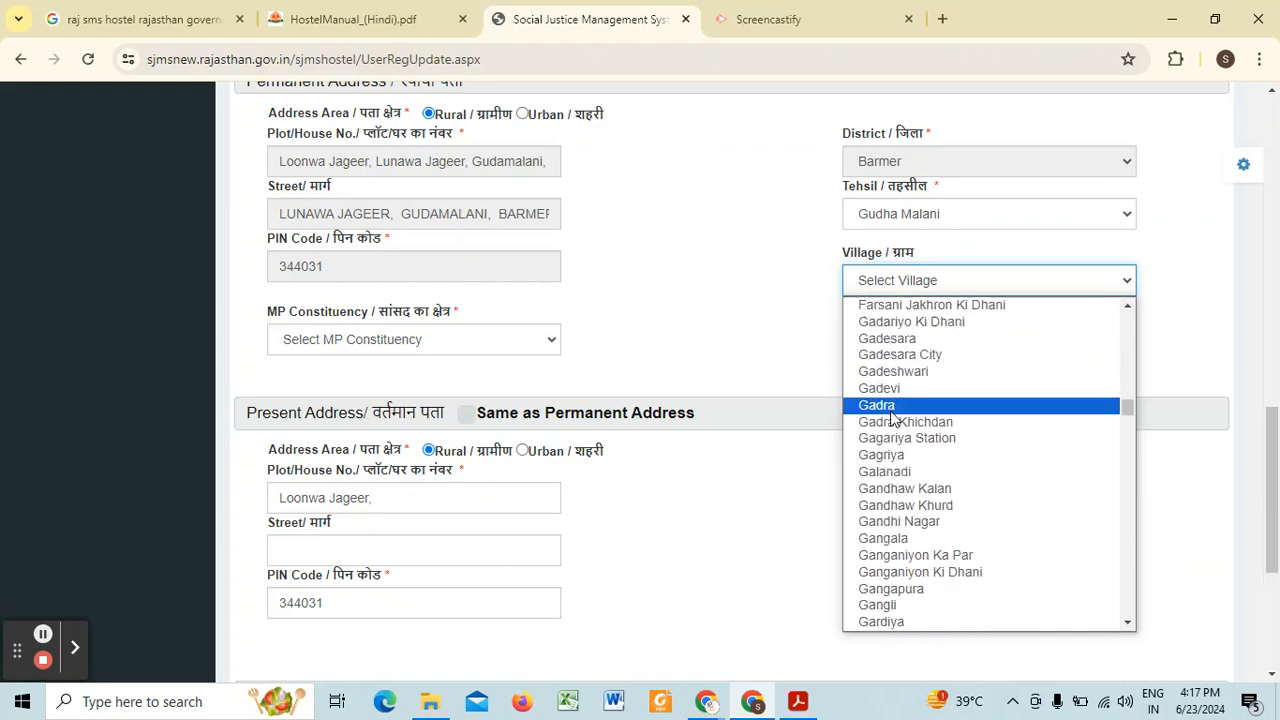
text(loo)
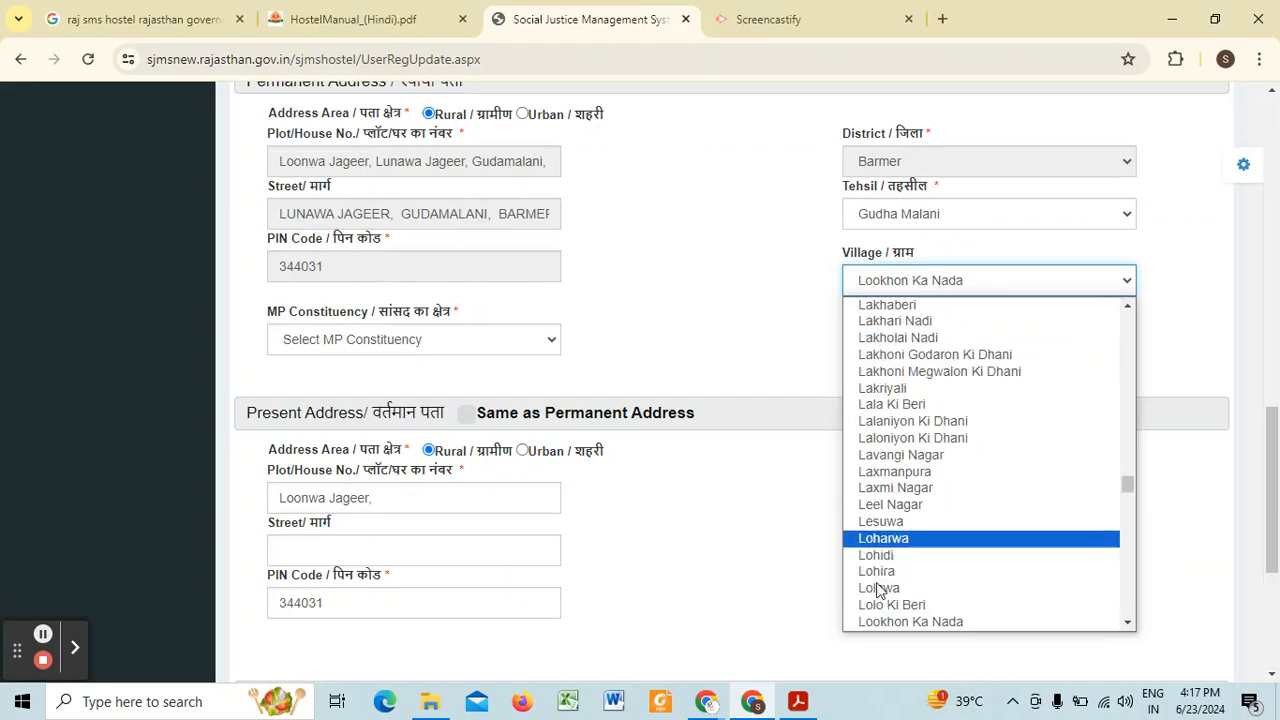
scroll(895, 570, down, 3)
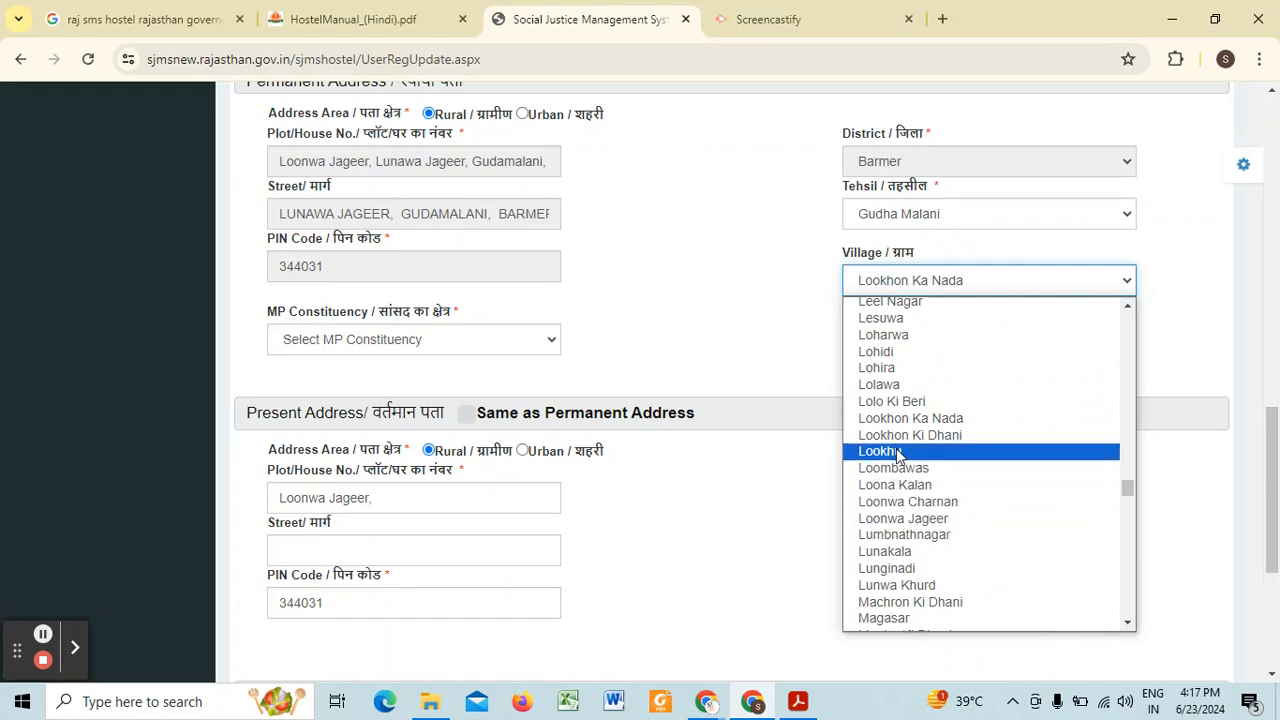
click(903, 518)
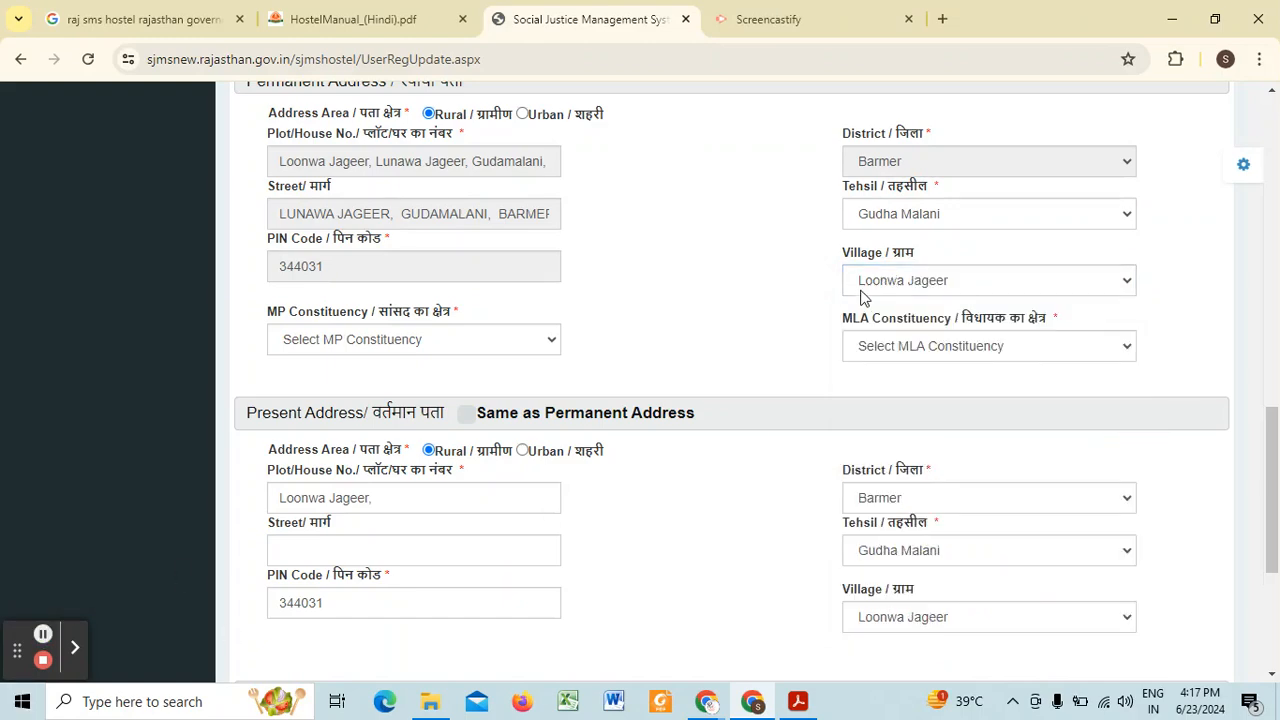
Step: Set the permanent address's MP Constituency to Barmer and its MLA Constituency to Gudamalani
click(326, 343)
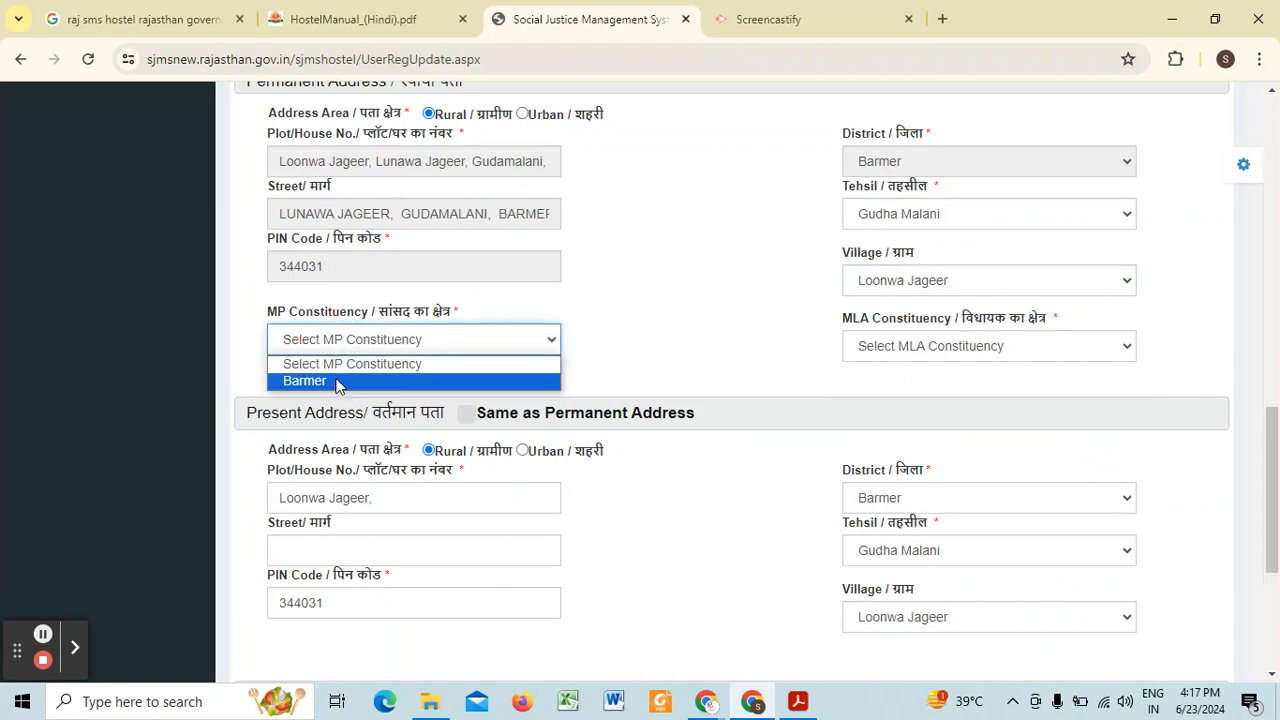
click(336, 383)
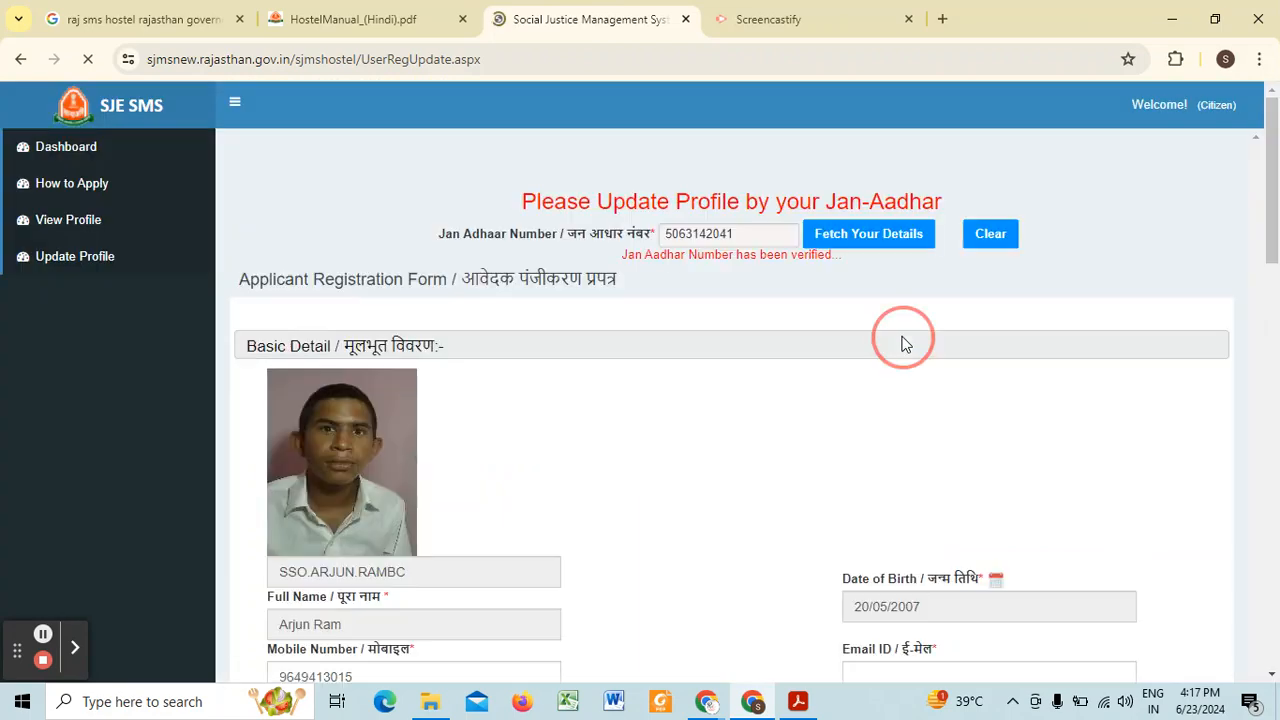
scroll(903, 412, down, 3)
scroll(909, 277, up, 2)
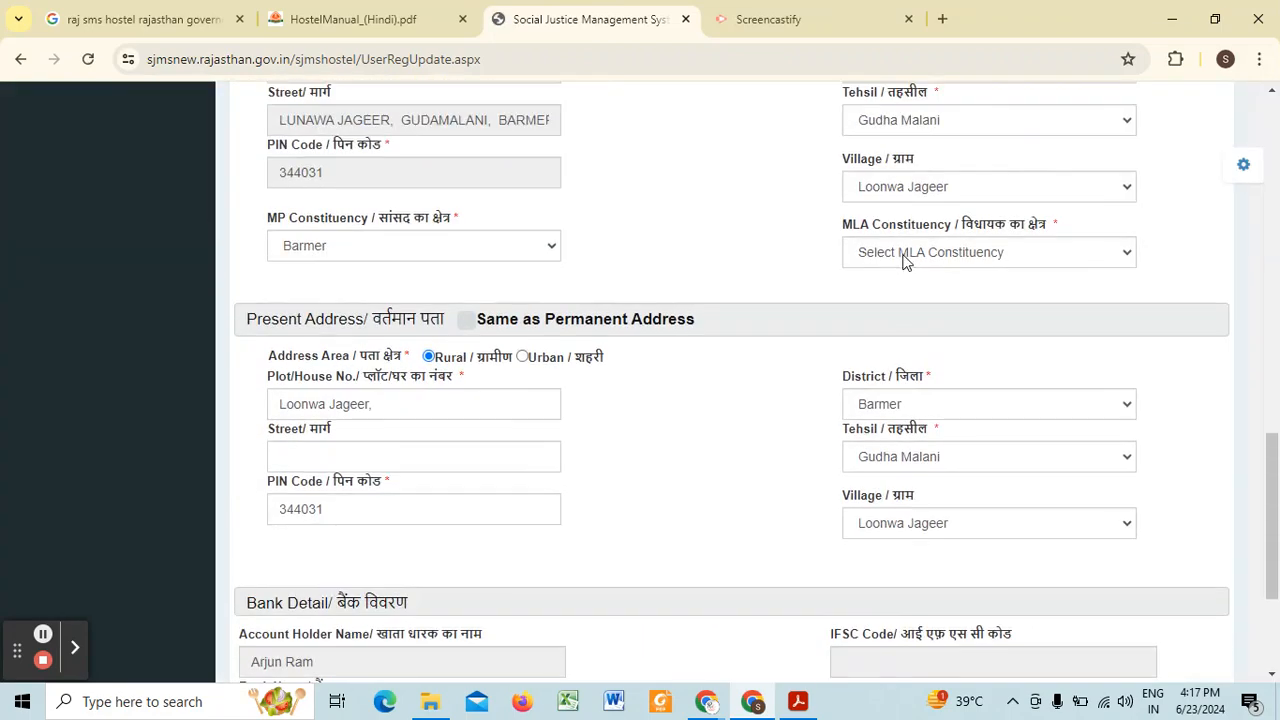
click(903, 256)
click(913, 343)
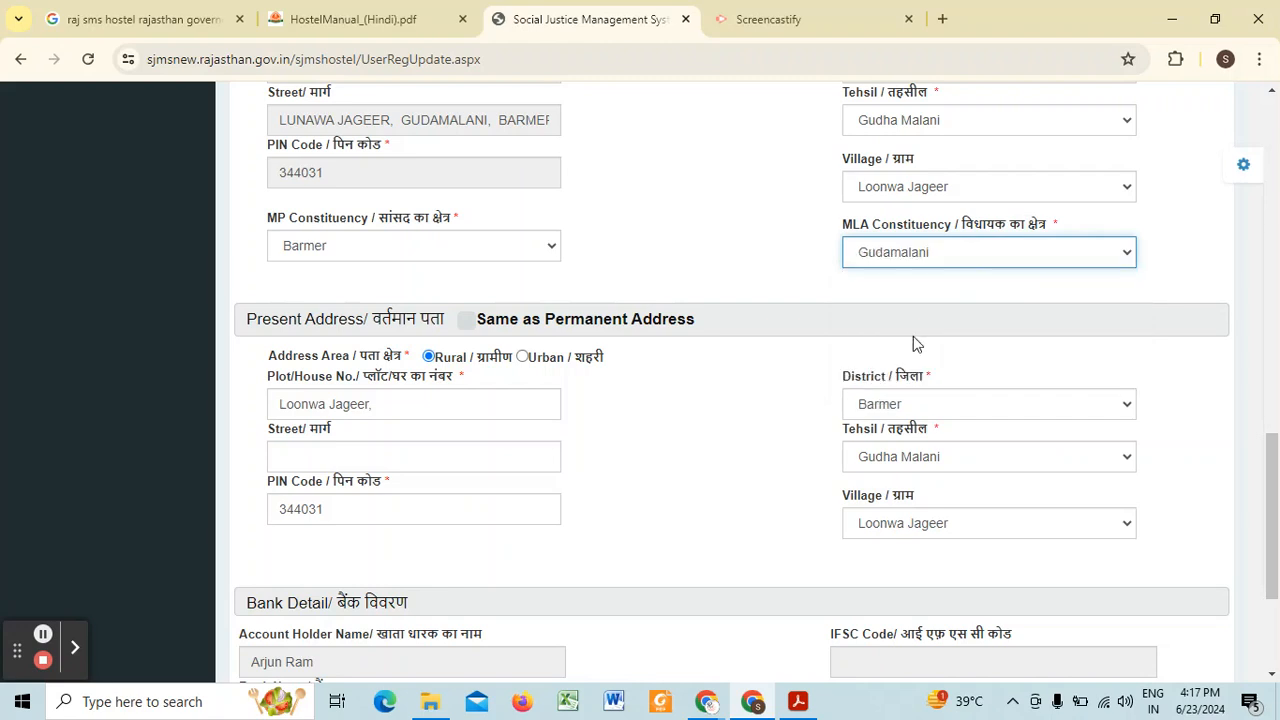
Step: Mark the present address as same as the permanent address and tick the declaration that the submitted information is correct
scroll(204, 436, down, 1)
click(466, 226)
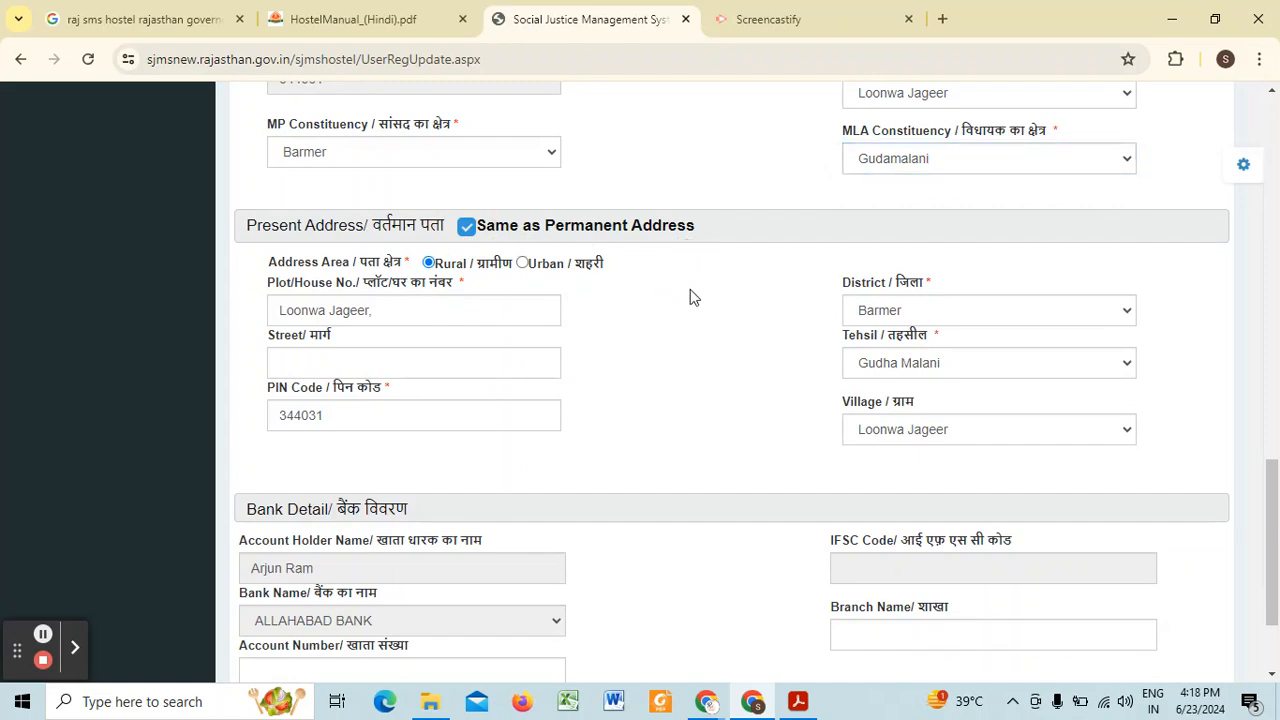
scroll(656, 348, down, 1)
scroll(656, 348, down, 2)
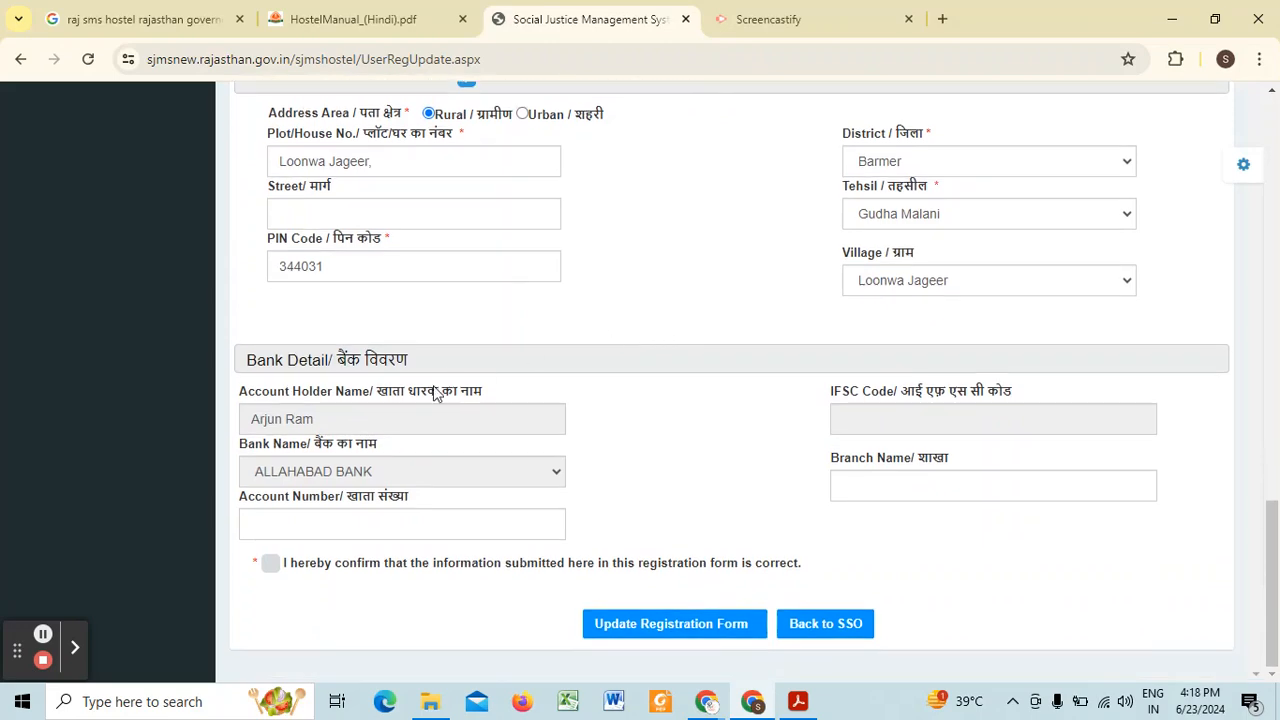
scroll(806, 272, up, 6)
scroll(780, 300, down, 6)
click(267, 574)
Step: Recheck the completed registration form and submit the profile update
scroll(684, 378, up, 2)
scroll(607, 414, up, 7)
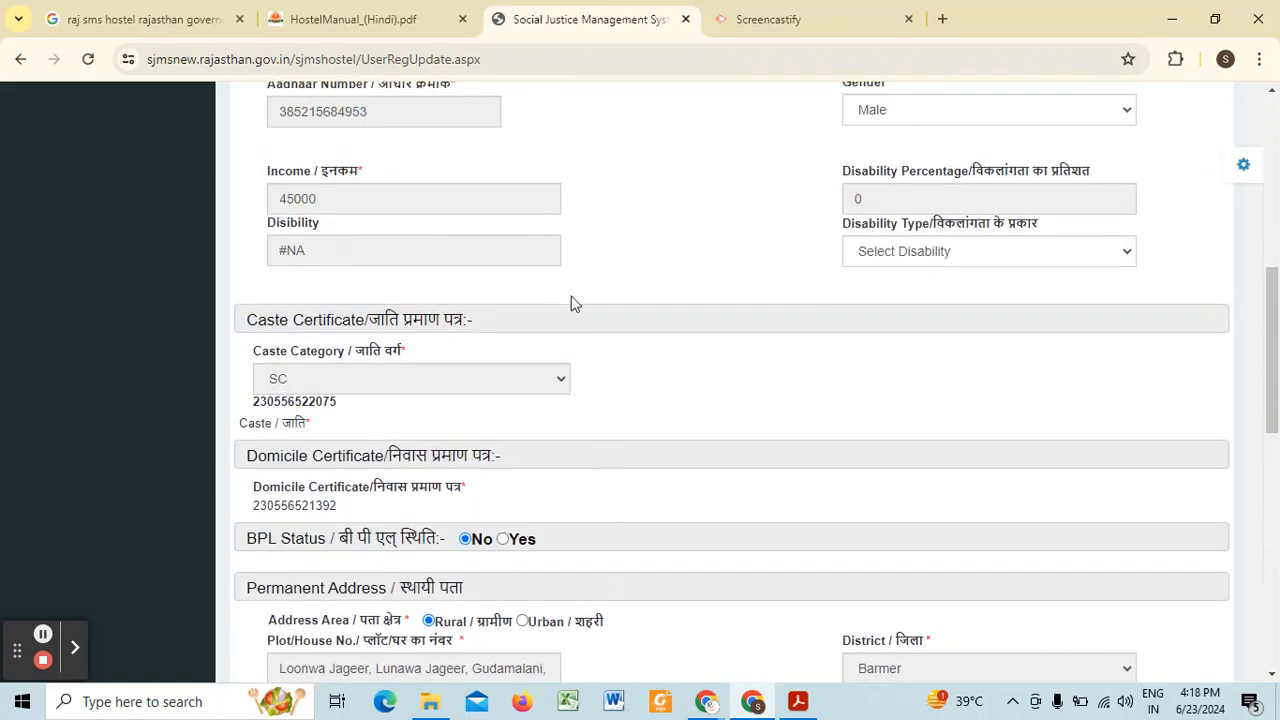
scroll(651, 406, up, 3)
scroll(651, 406, down, 2)
scroll(651, 406, up, 2)
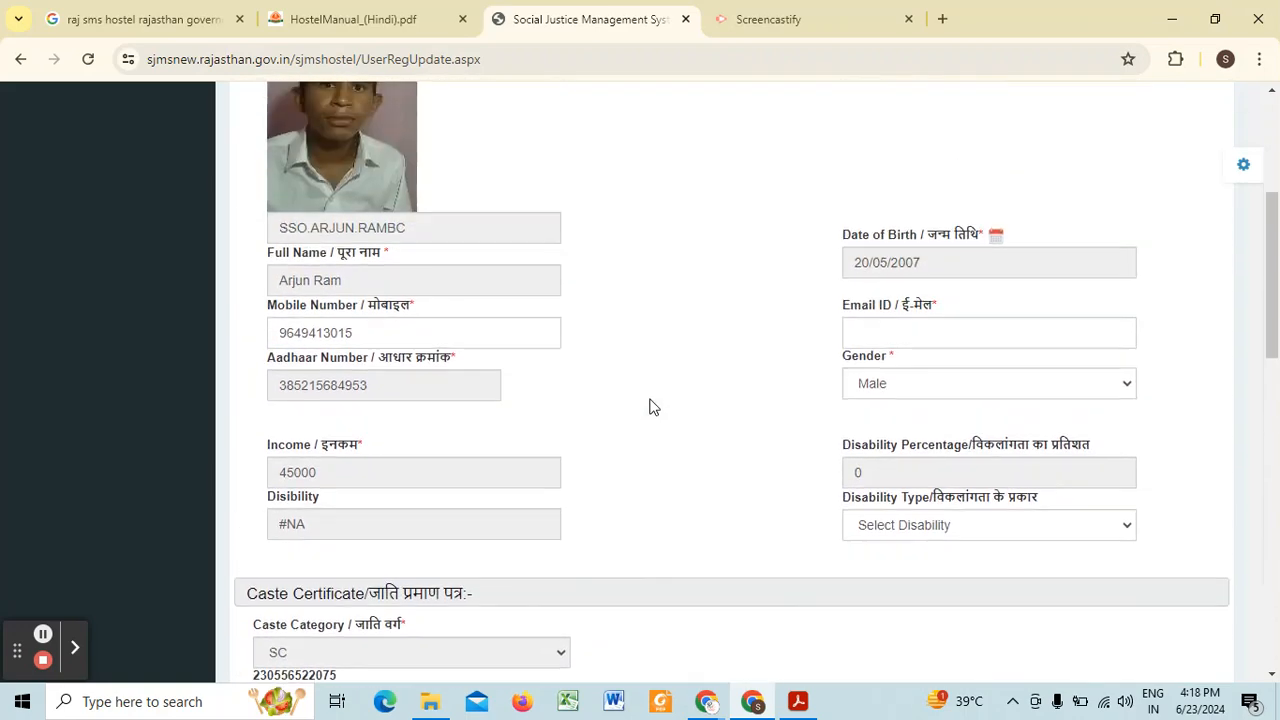
scroll(651, 406, down, 13)
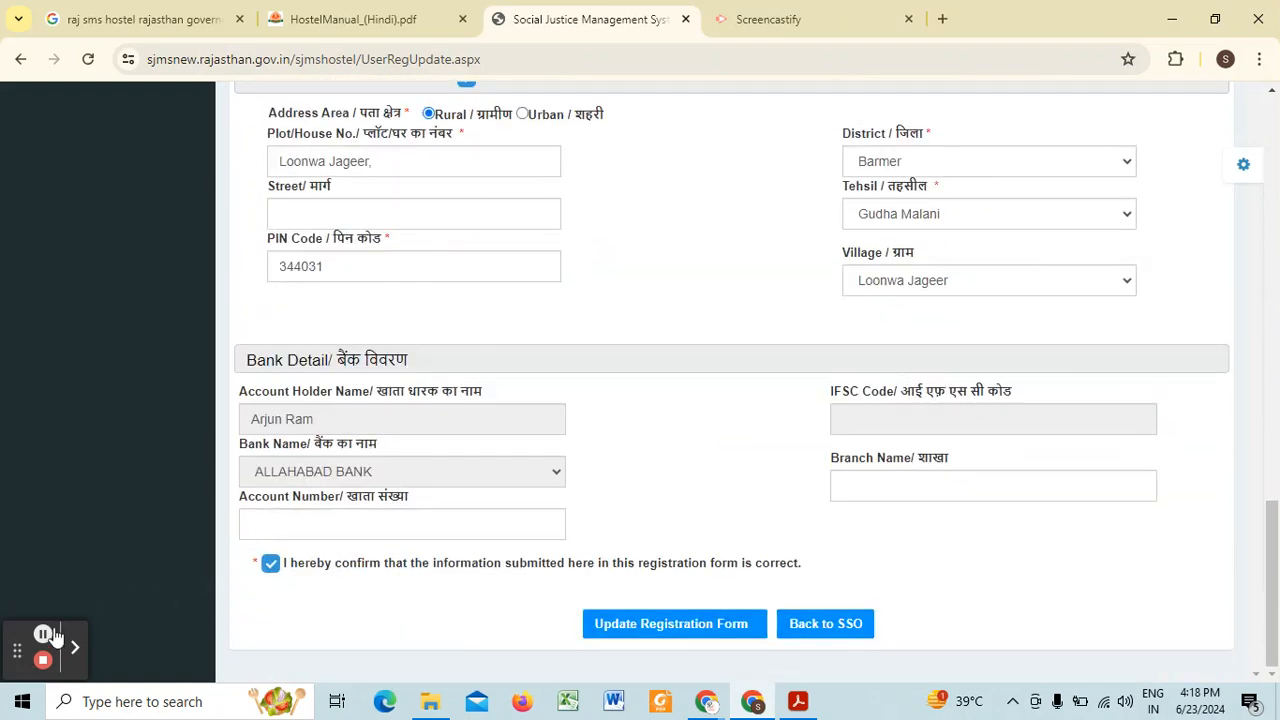
click(668, 630)
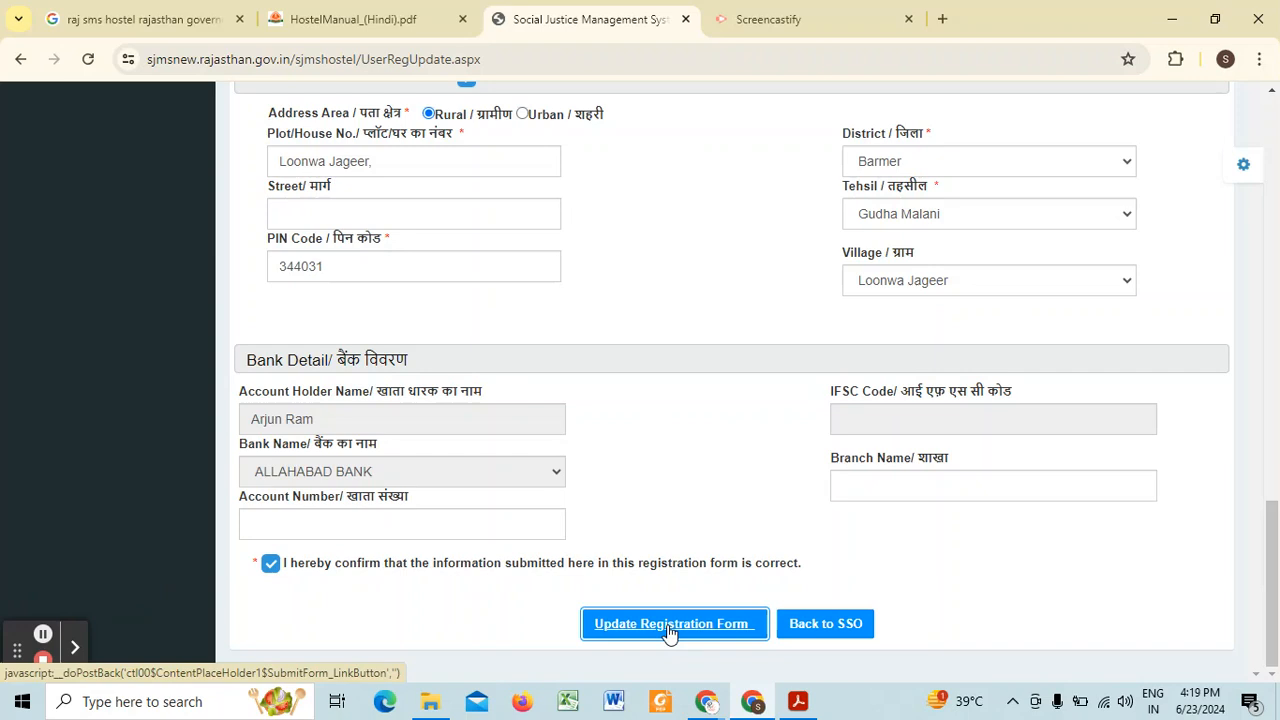
click(668, 630)
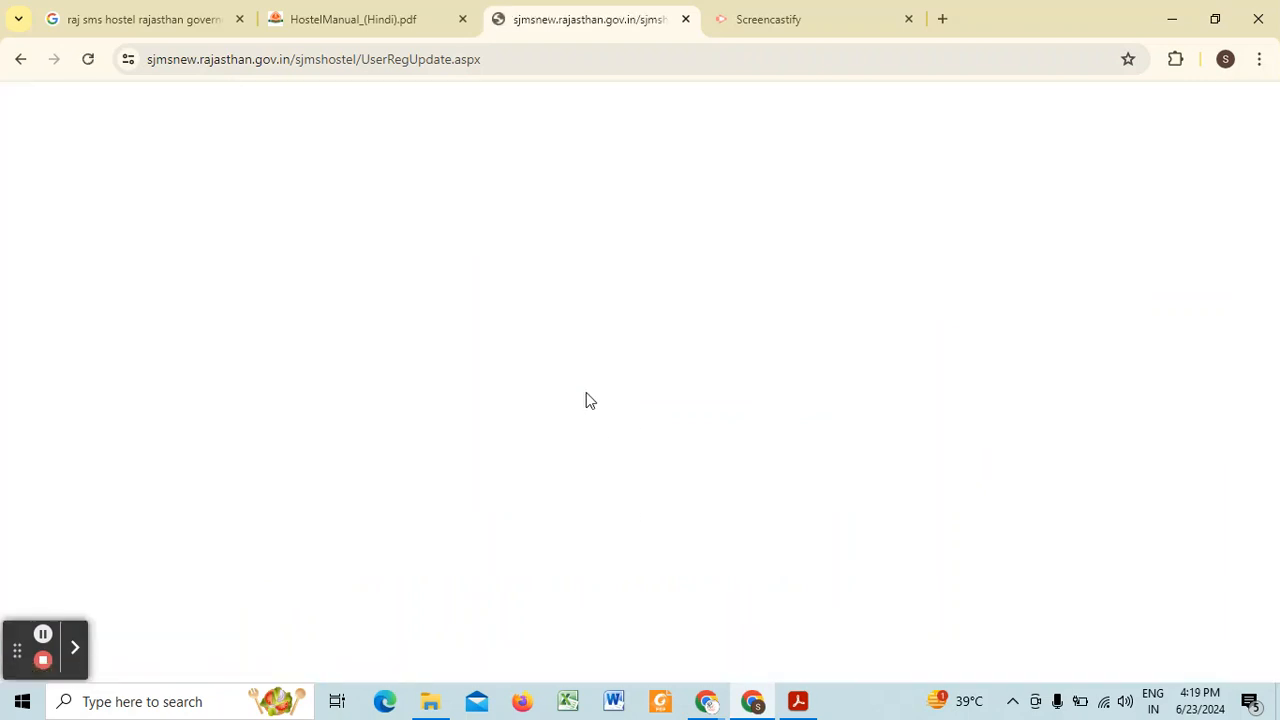
click(45, 638)
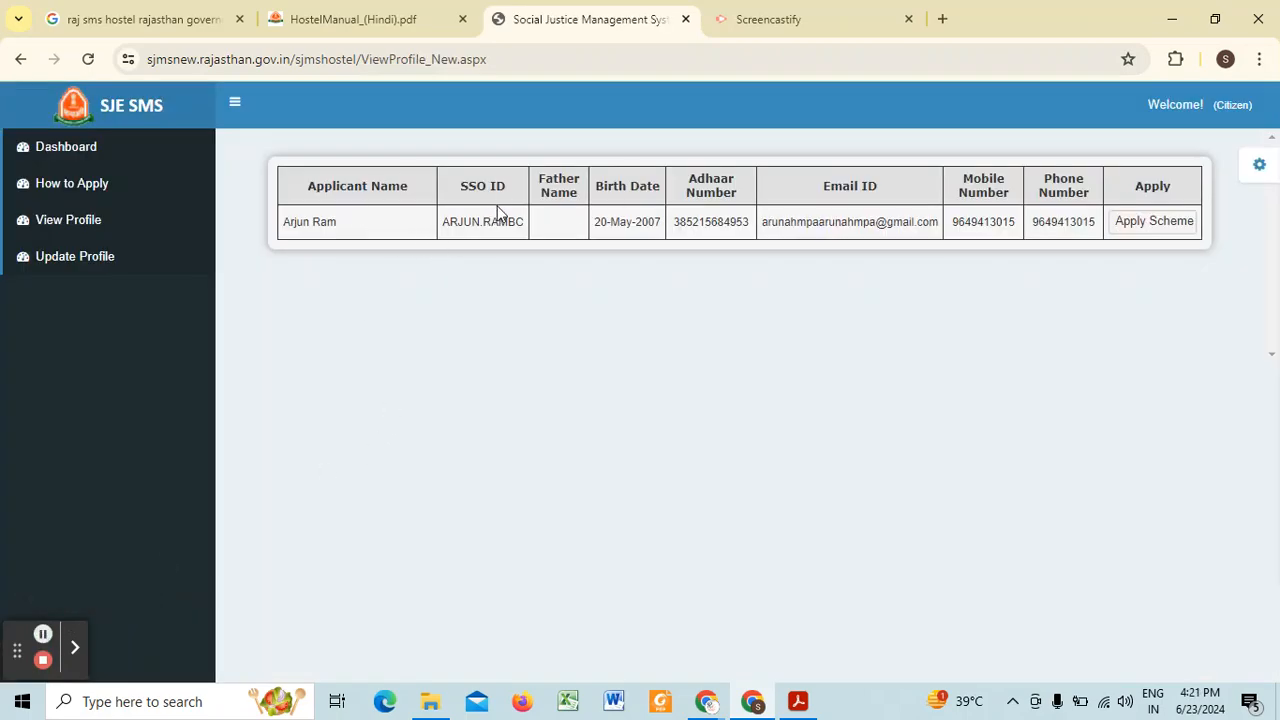
Step: Open the application for the Hostels (Government and Aided) Scheme from the applicant's profile and look over its fields
click(1137, 223)
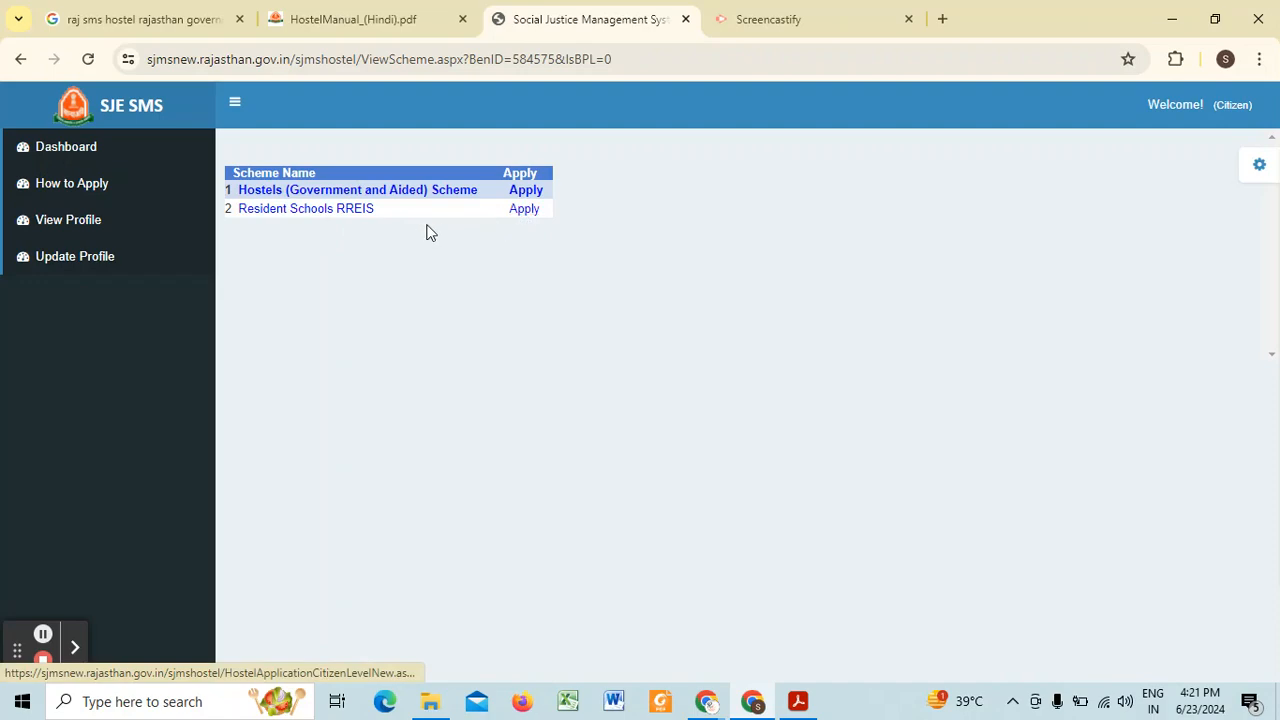
click(523, 192)
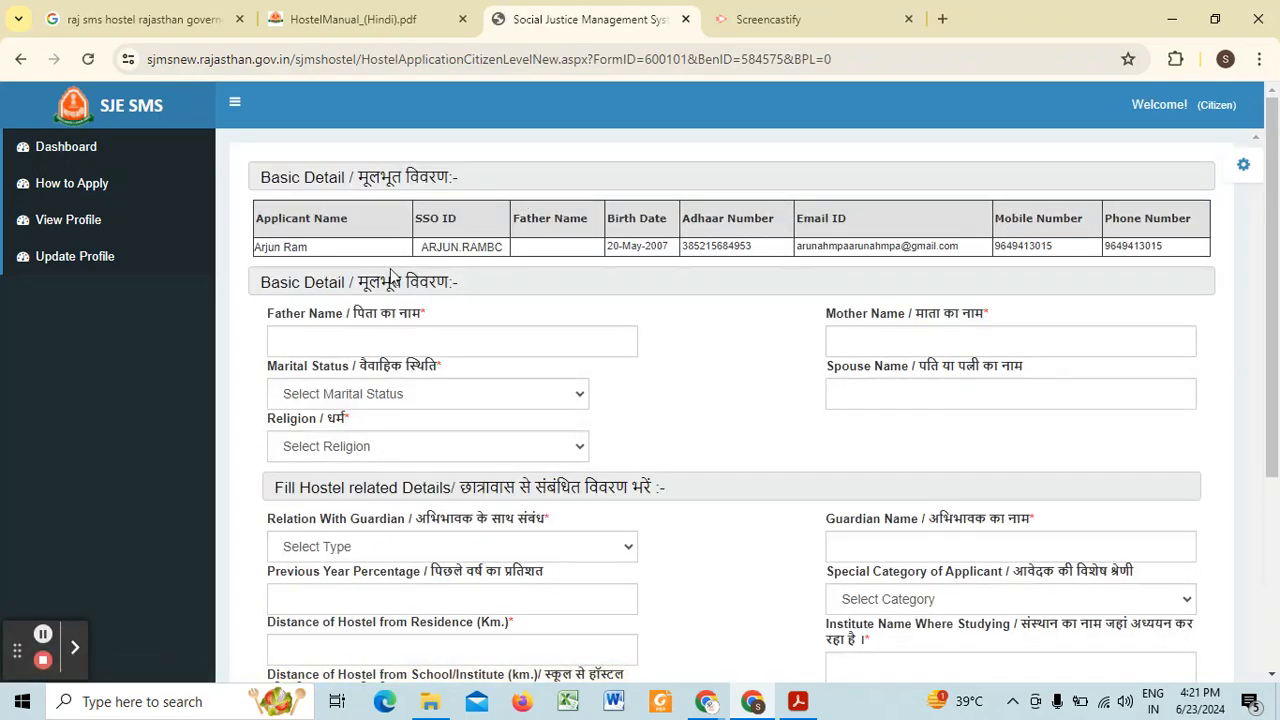
click(309, 333)
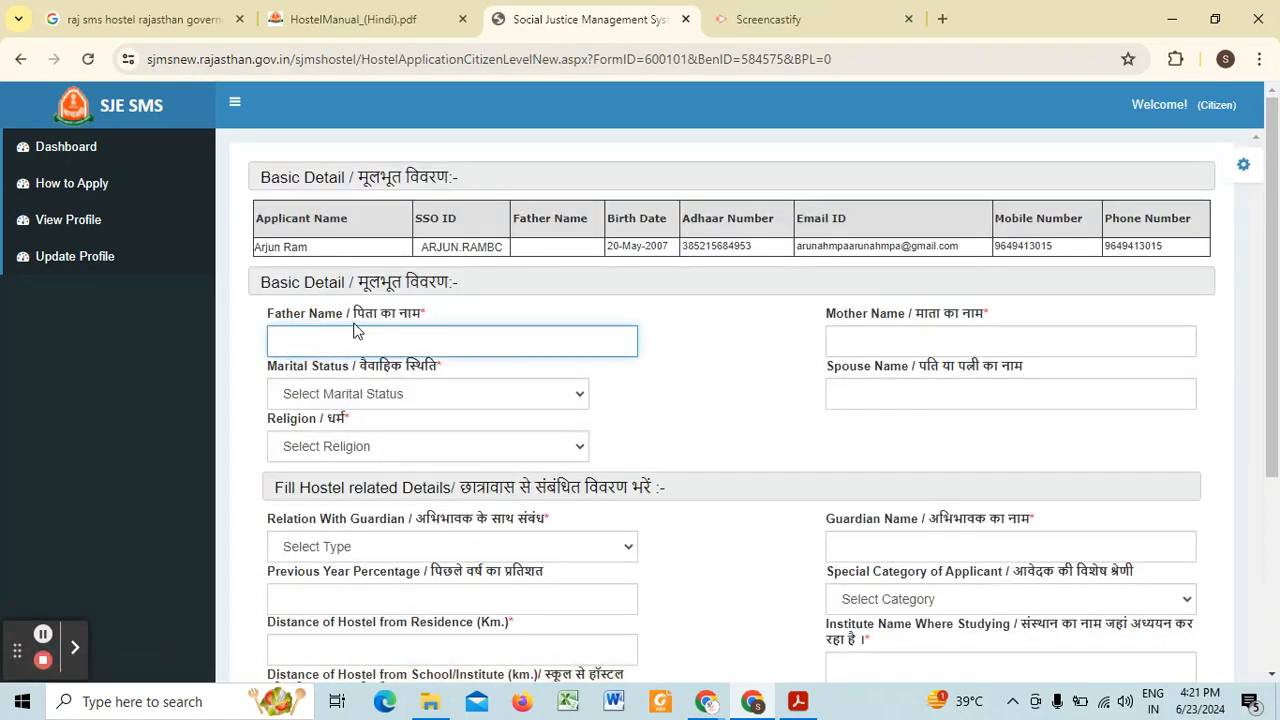
scroll(287, 270, down, 1)
scroll(374, 238, down, 2)
scroll(374, 238, up, 3)
scroll(352, 205, down, 2)
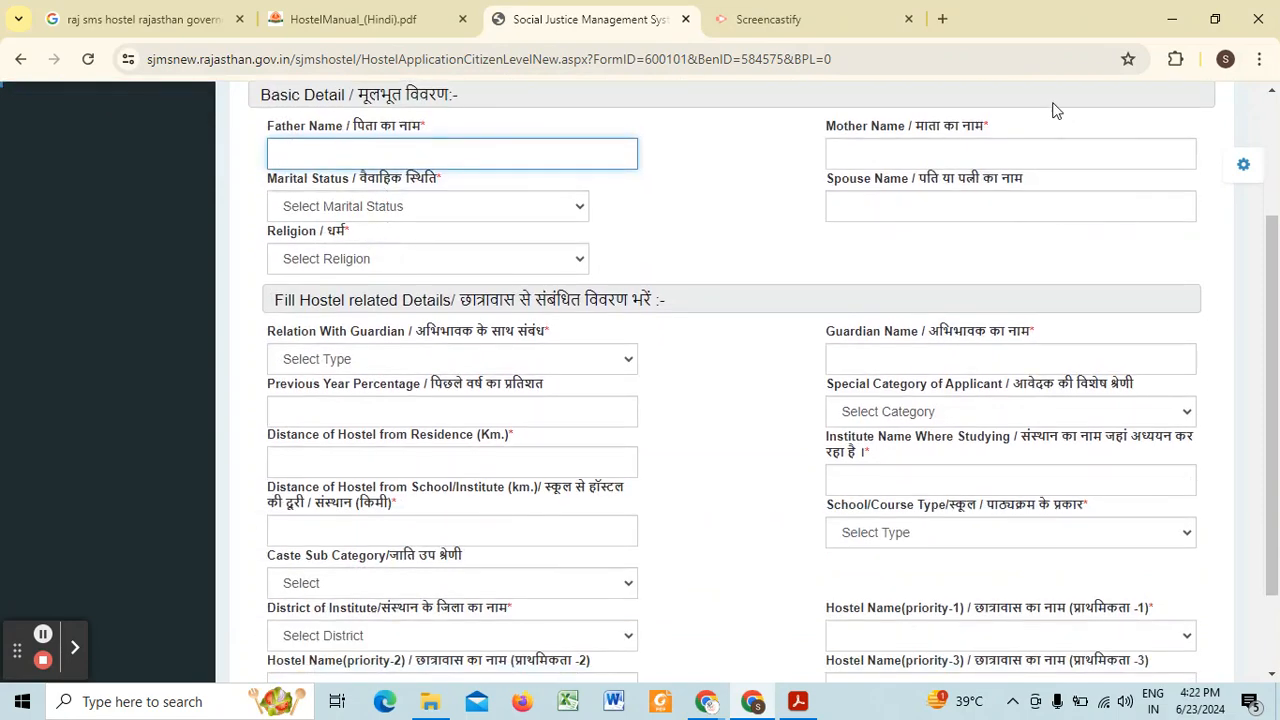
Step: In the basic details, set the marital status to Un Married and the religion to Hindu
click(930, 160)
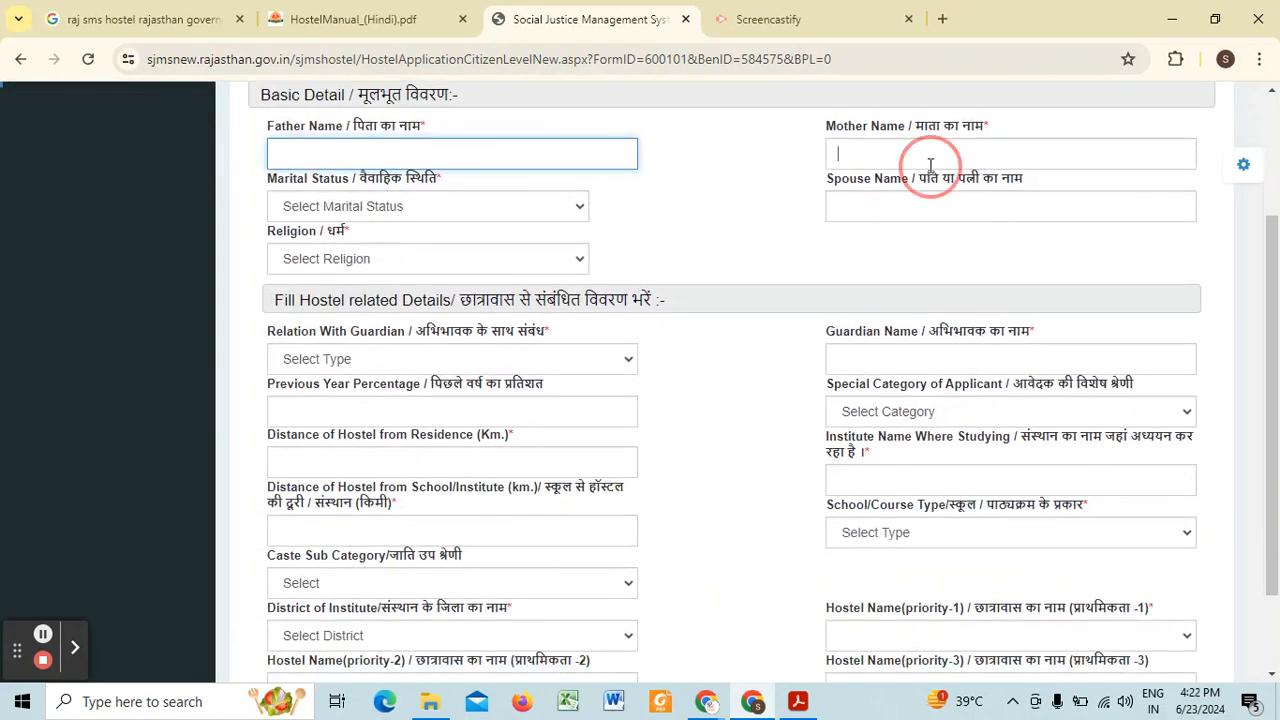
click(336, 150)
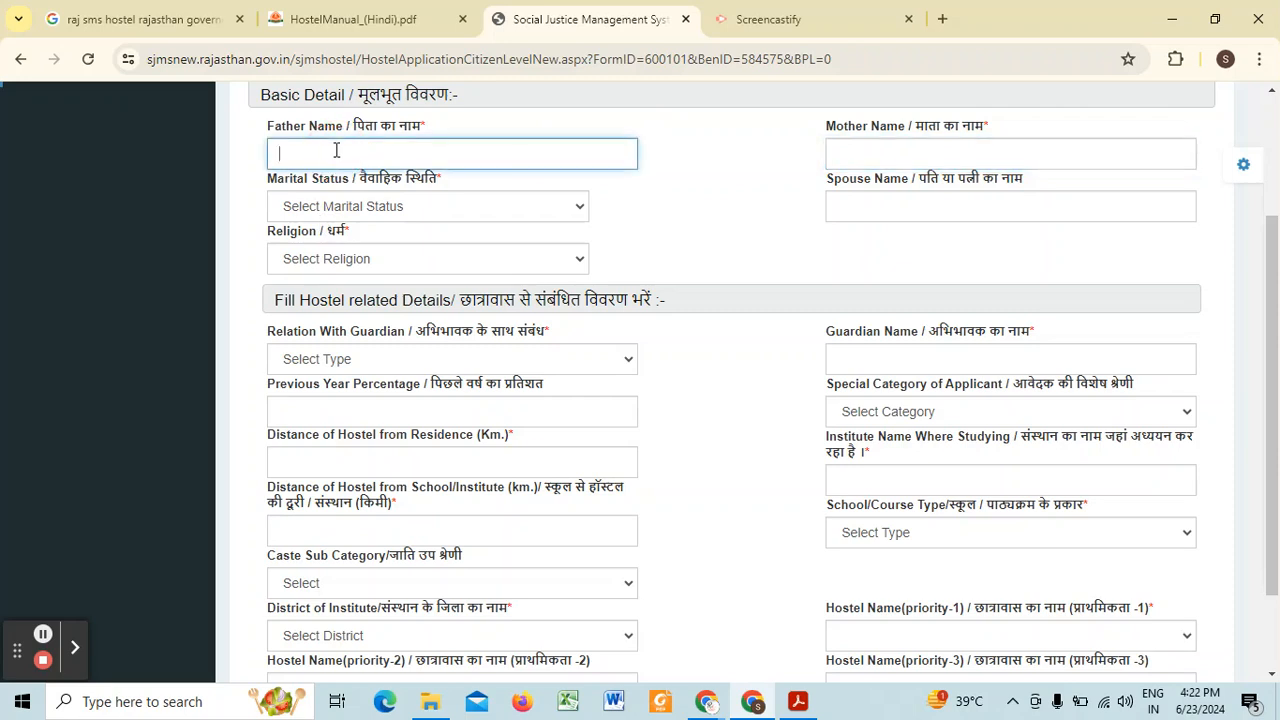
click(360, 210)
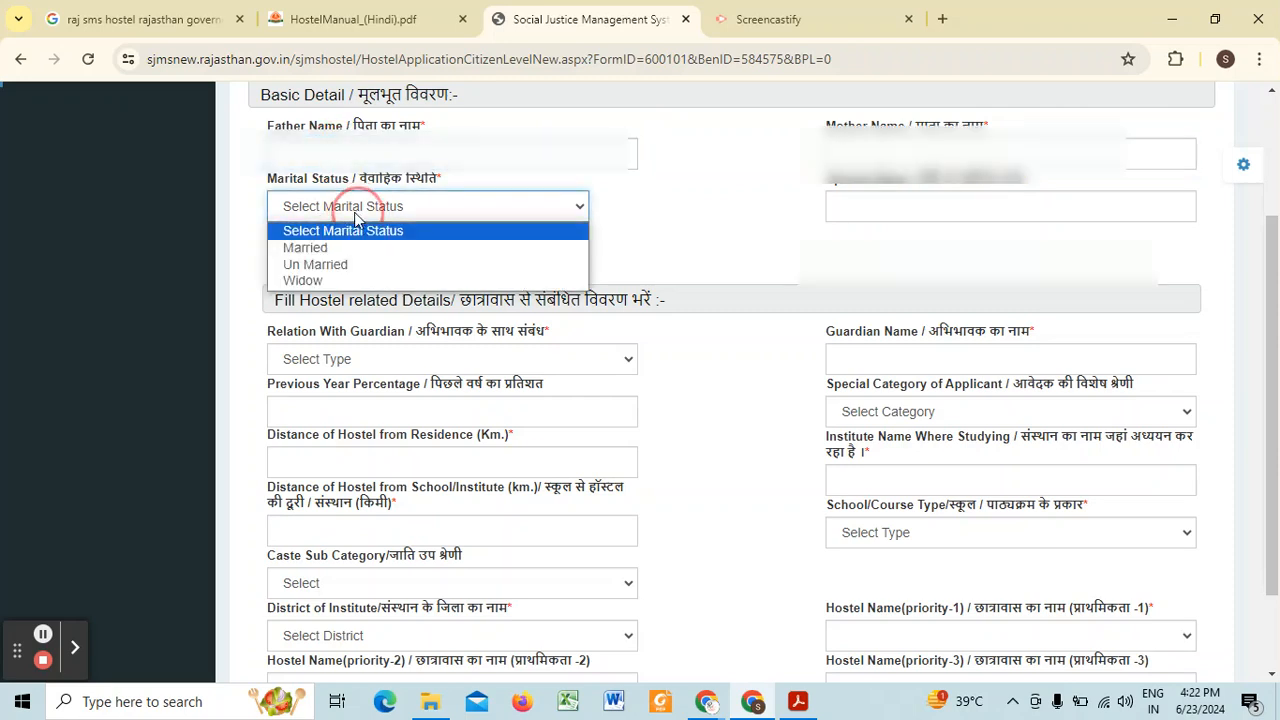
click(327, 256)
scroll(328, 245, down, 3)
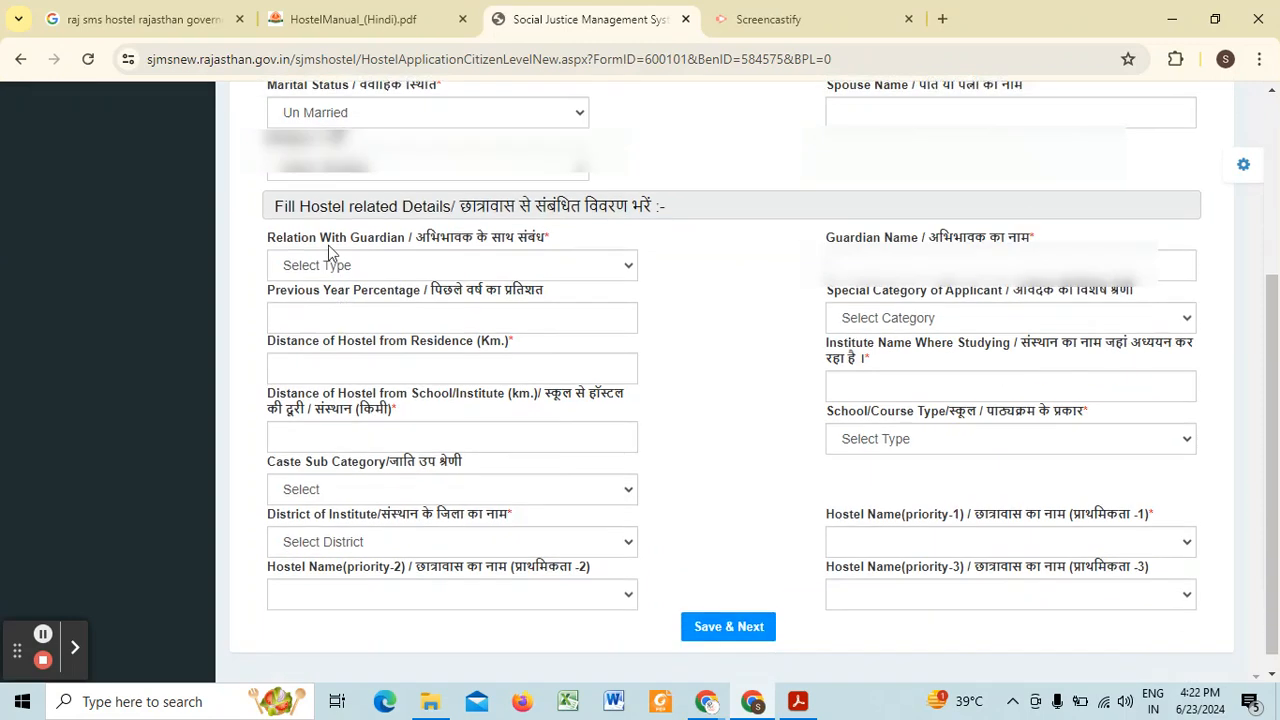
click(334, 170)
click(334, 243)
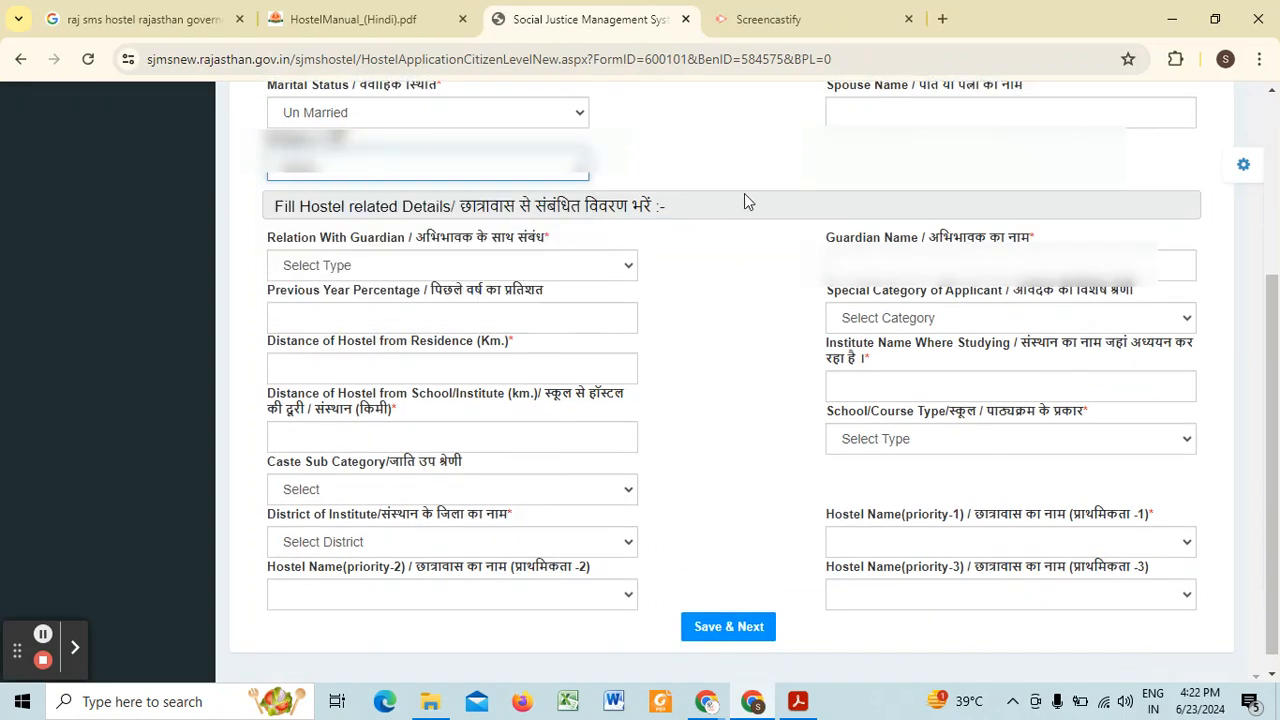
Step: Set the relation with guardian to Father and go to the guardian name field
click(448, 266)
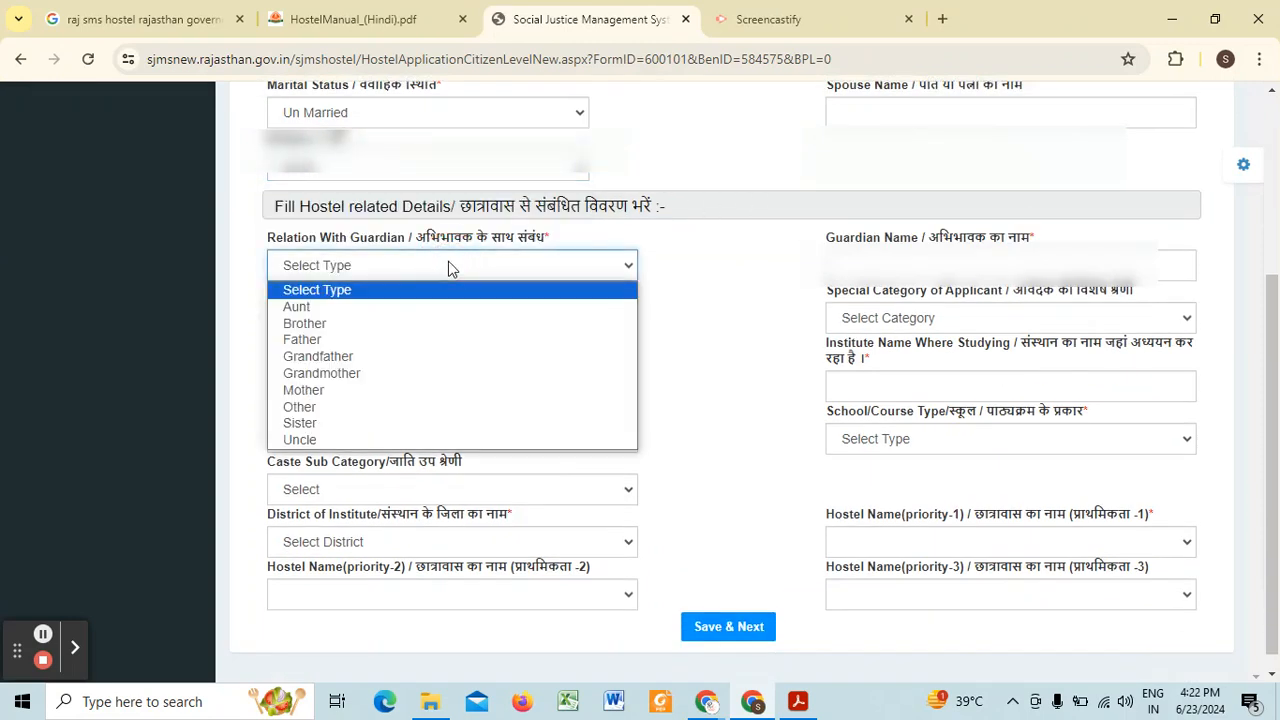
click(615, 230)
click(318, 268)
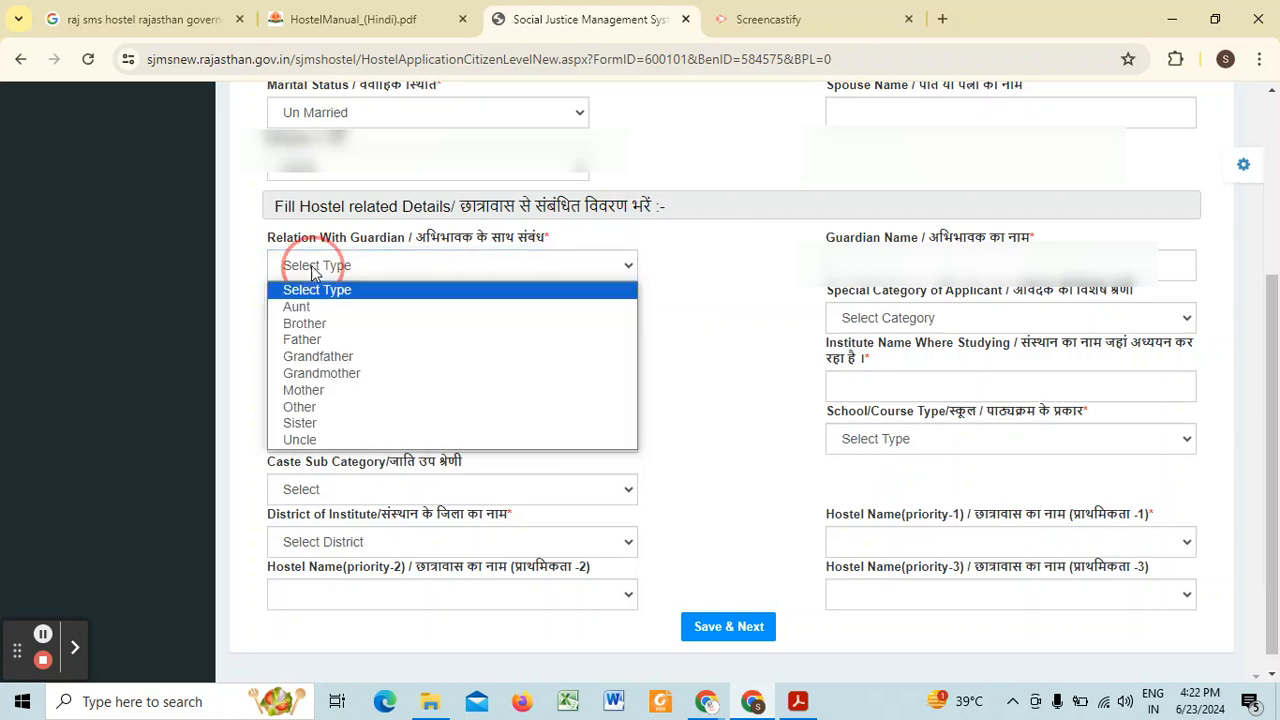
click(327, 342)
click(982, 258)
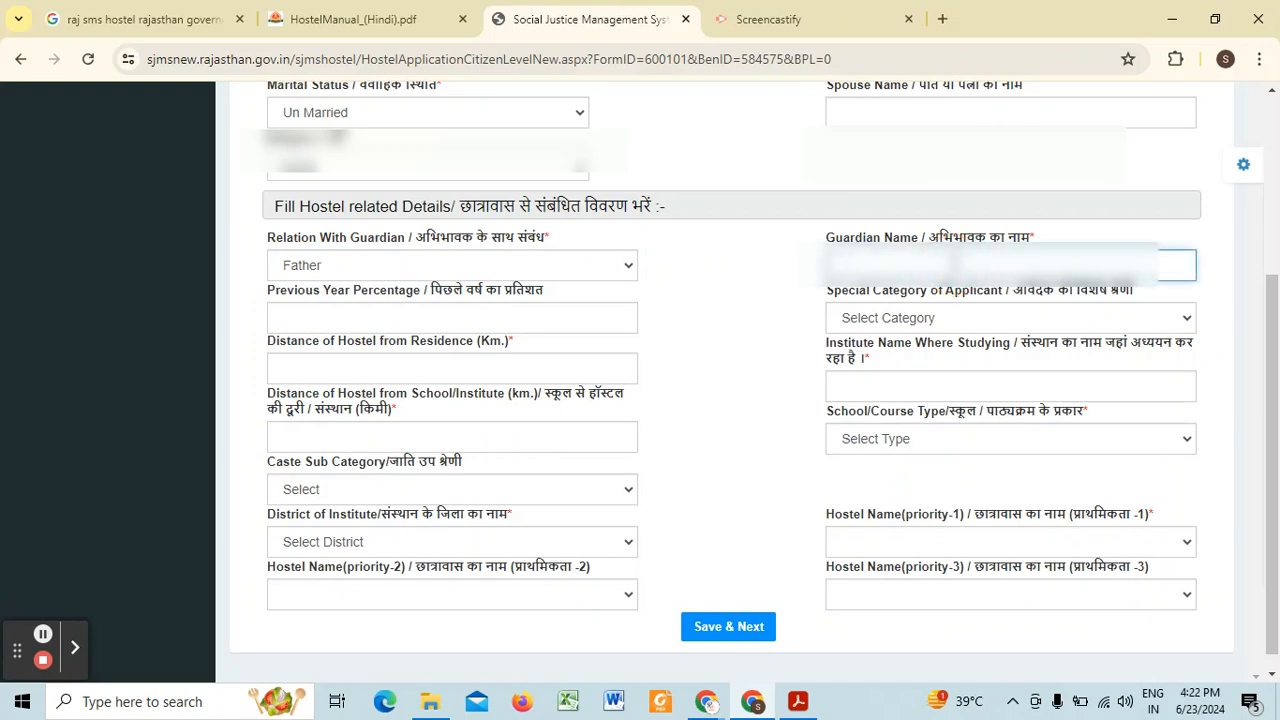
Step: Go through the previous year percentage, special category, hostel distance and institute name fields of the hostel details
click(363, 318)
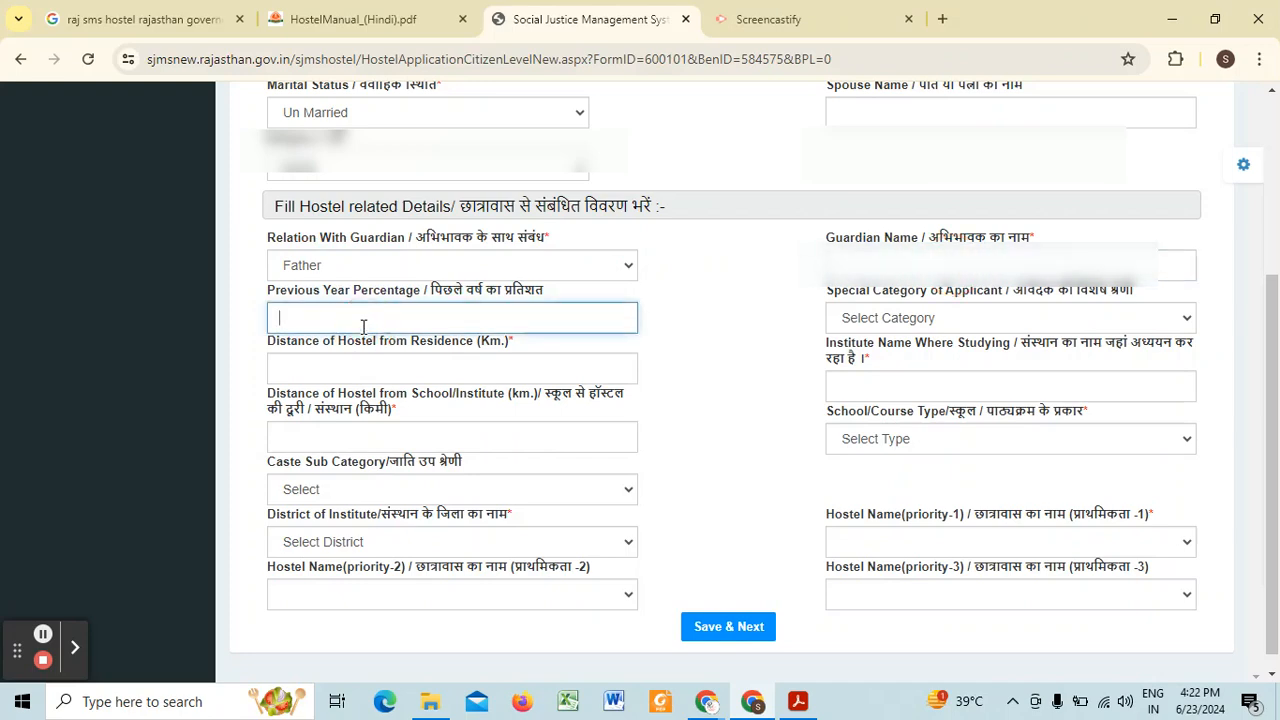
click(907, 318)
click(907, 318)
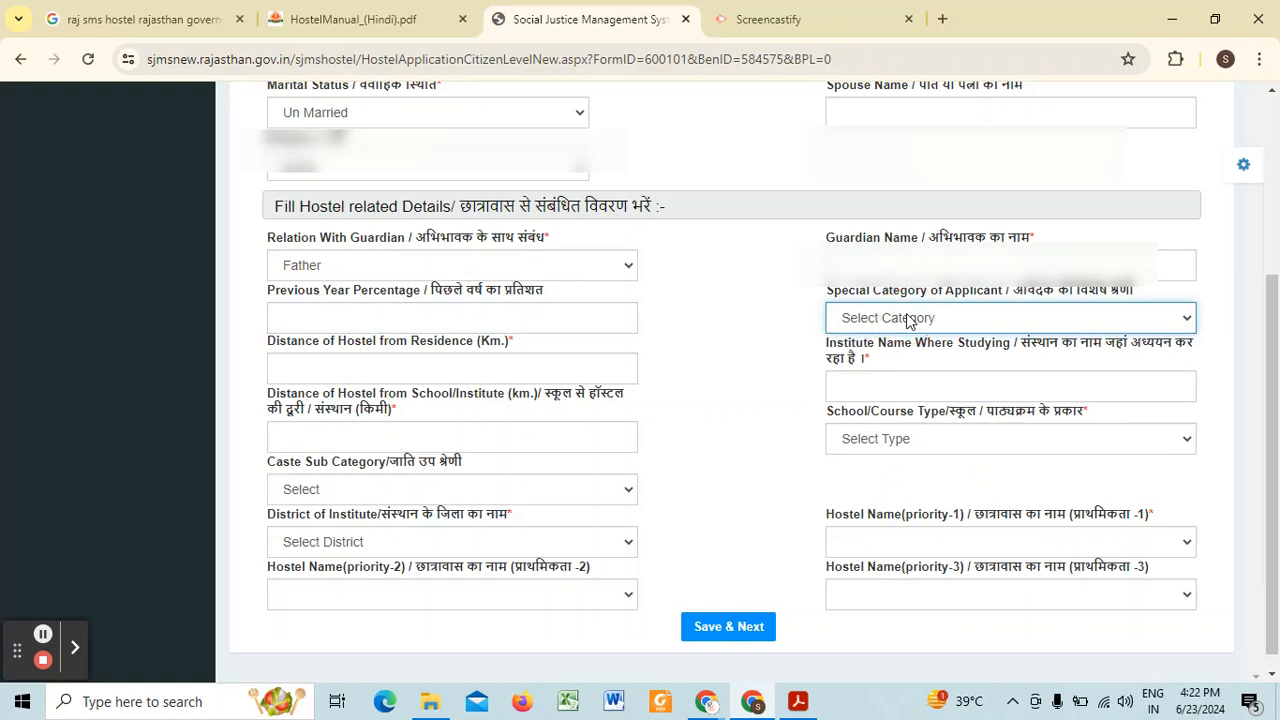
click(410, 368)
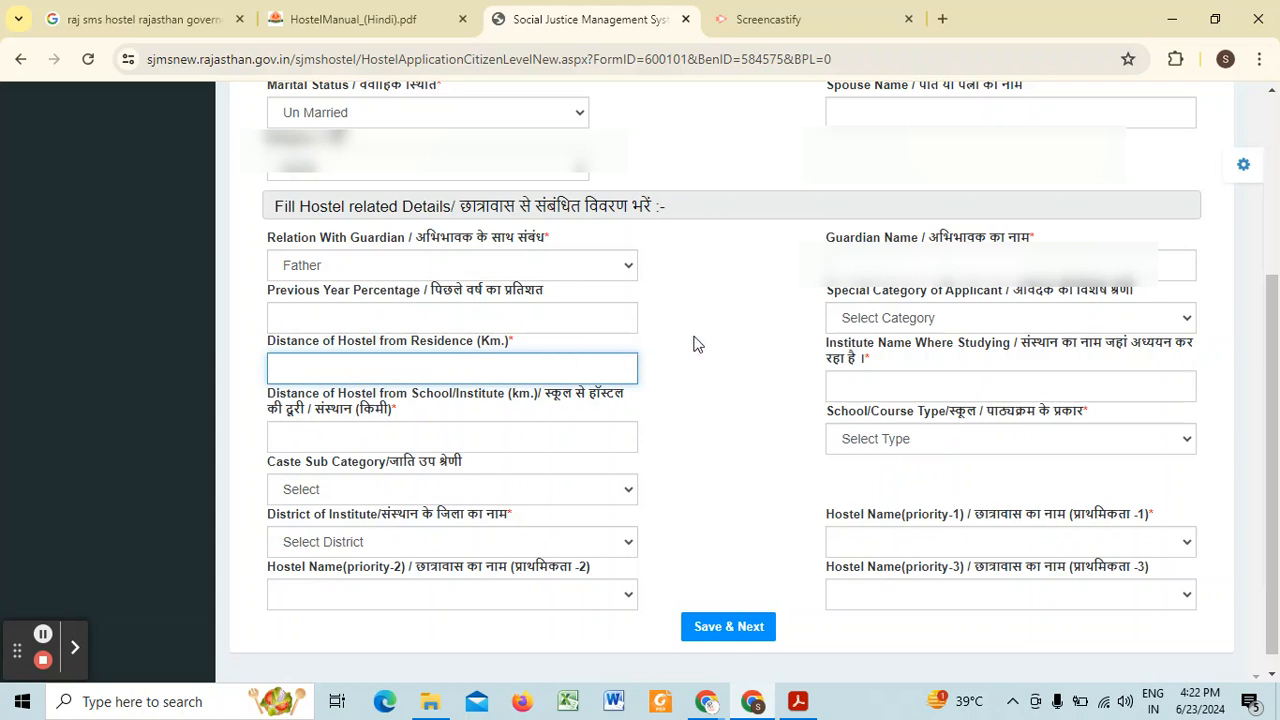
click(390, 450)
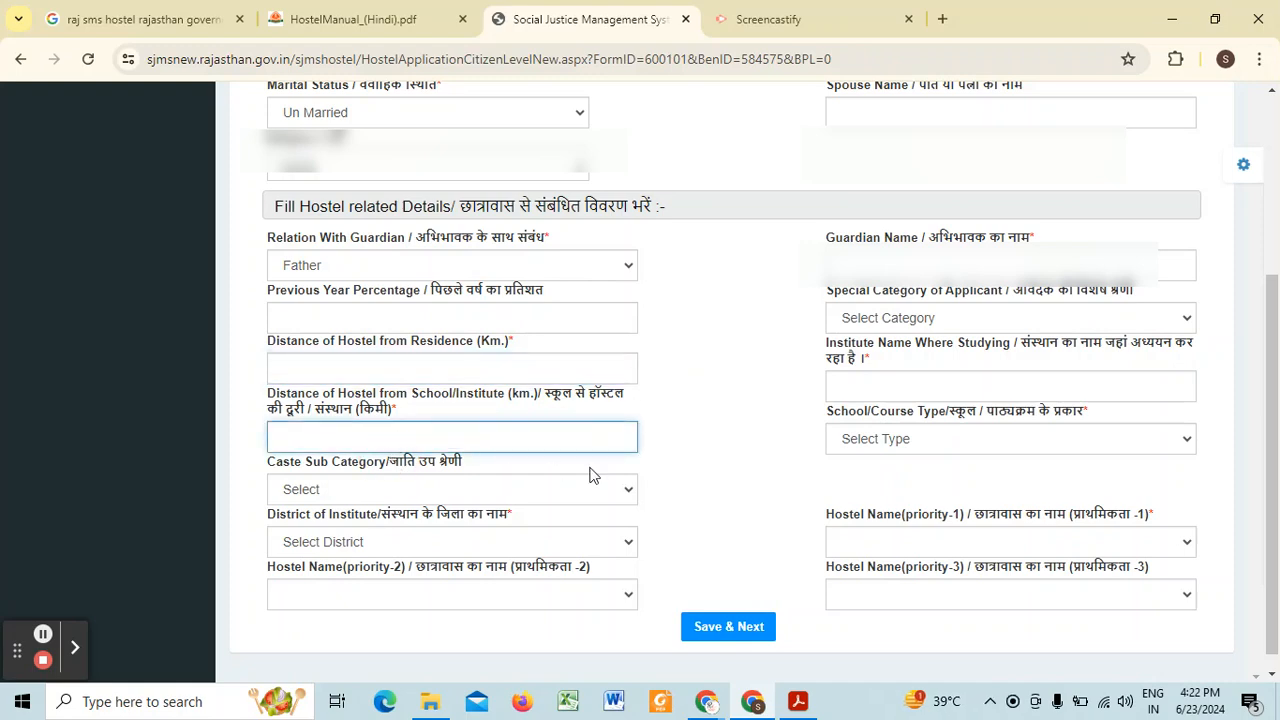
click(924, 388)
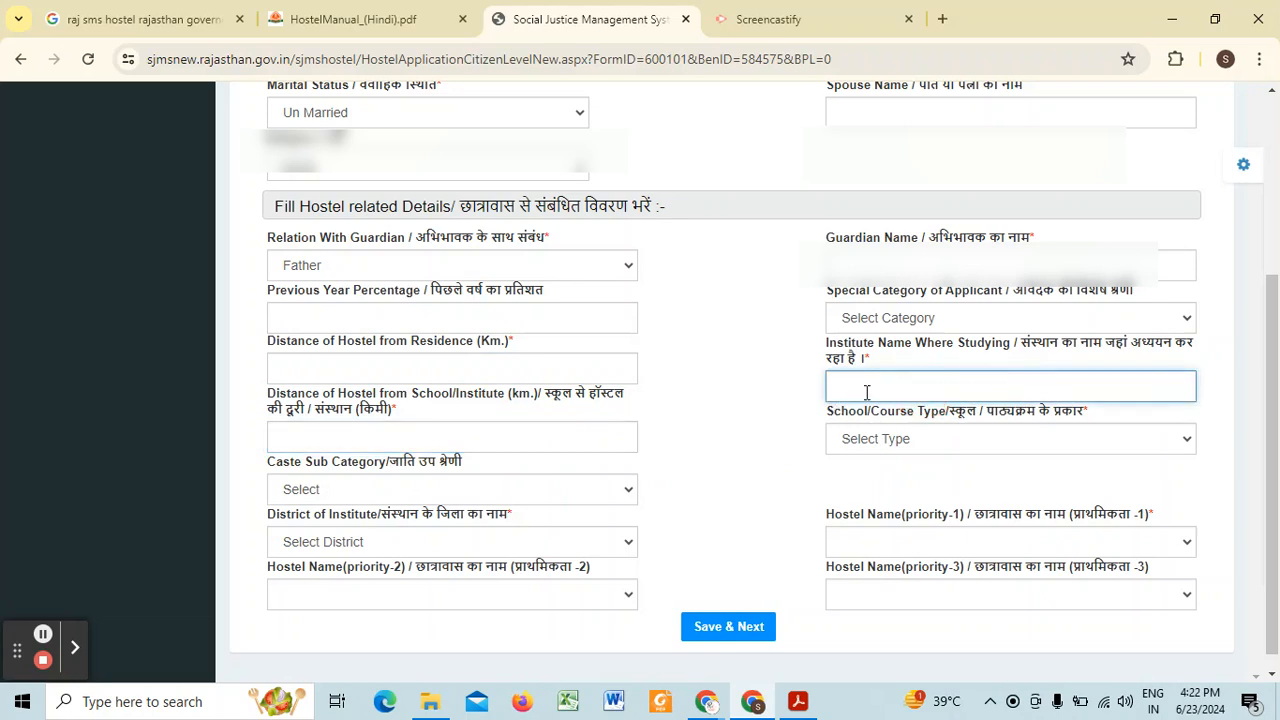
Step: Set the school/course type to Schools (Class 6th to 12th) and the study class to 12
click(877, 442)
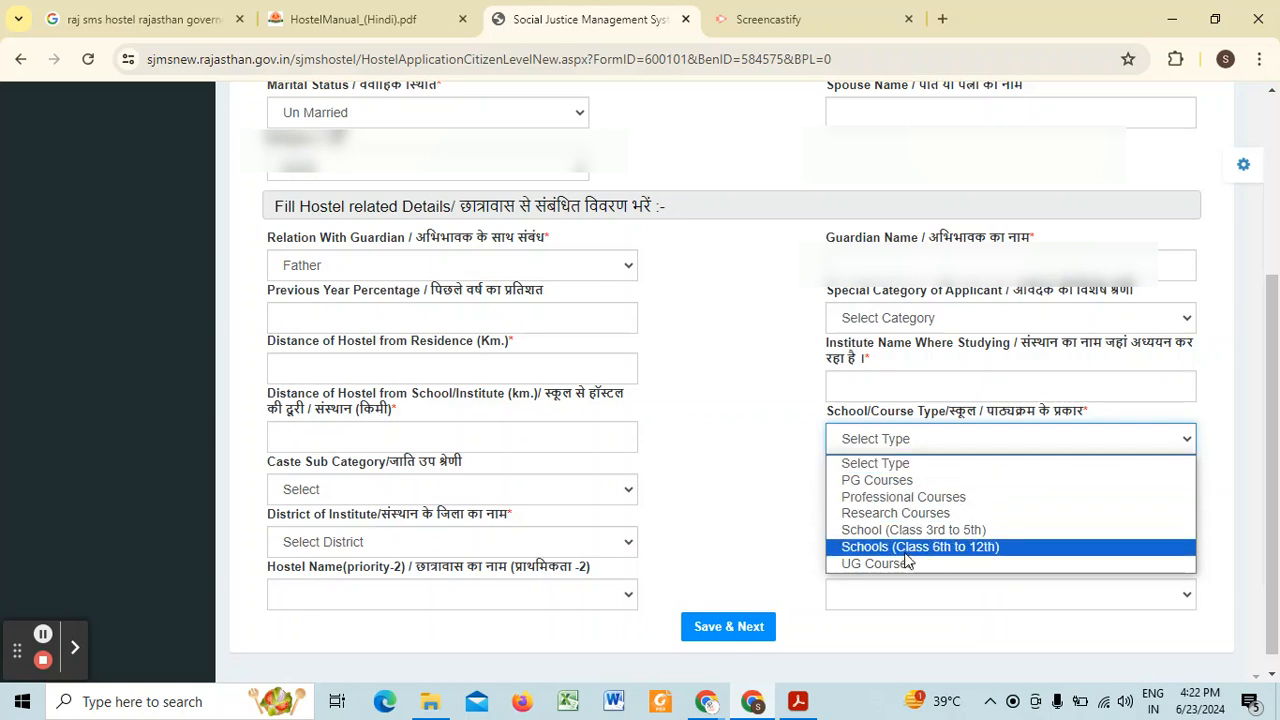
click(906, 554)
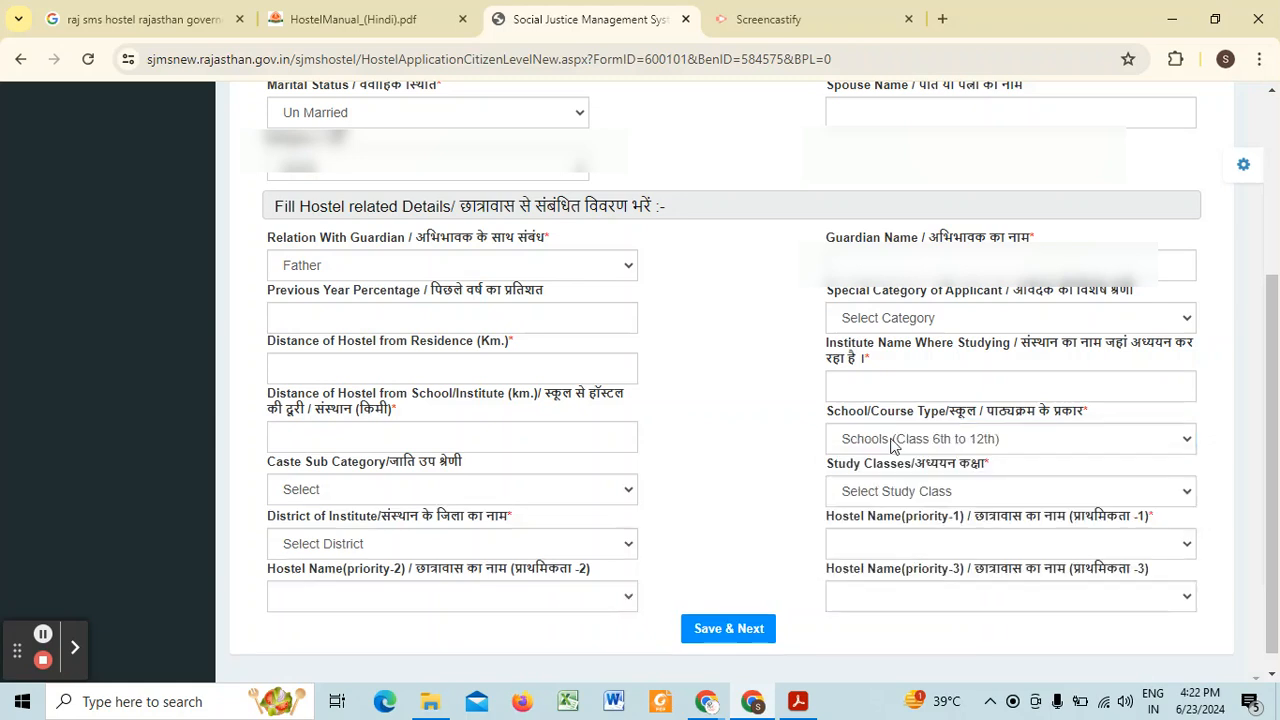
click(883, 493)
click(883, 493)
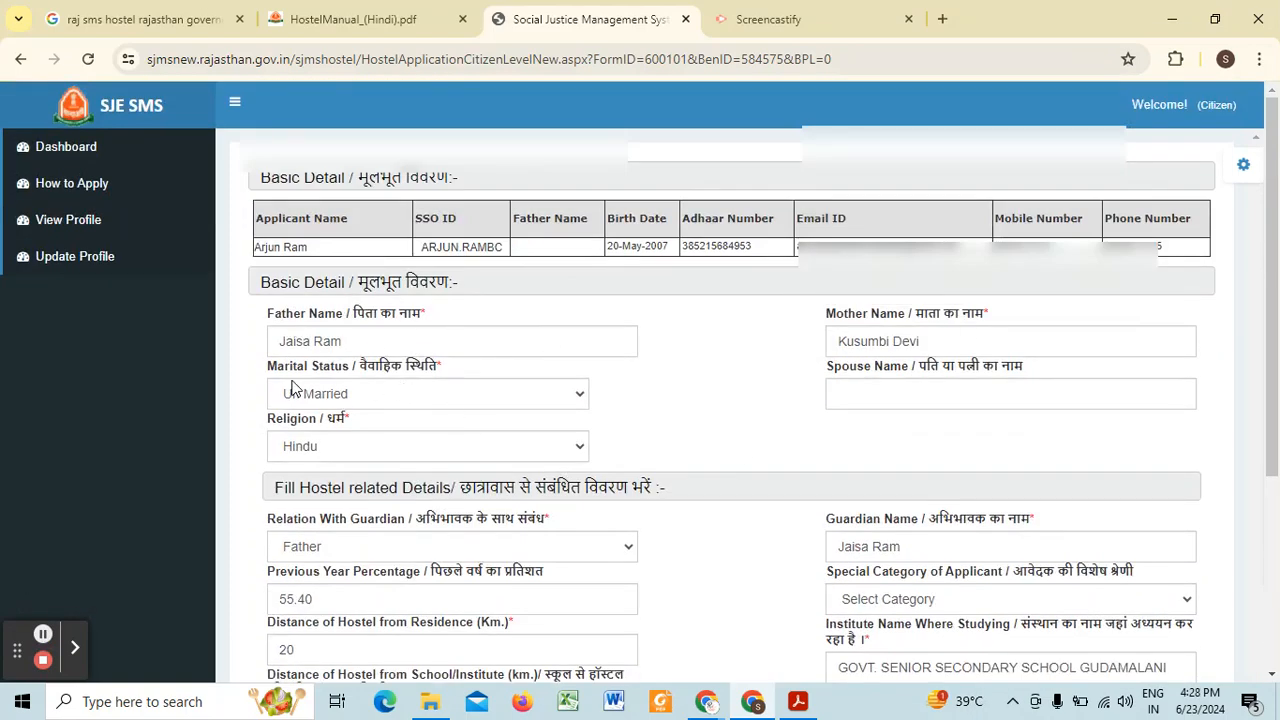
Step: Review the filled basic and hostel details and examine the options for the applicant's special category
scroll(340, 400, down, 1)
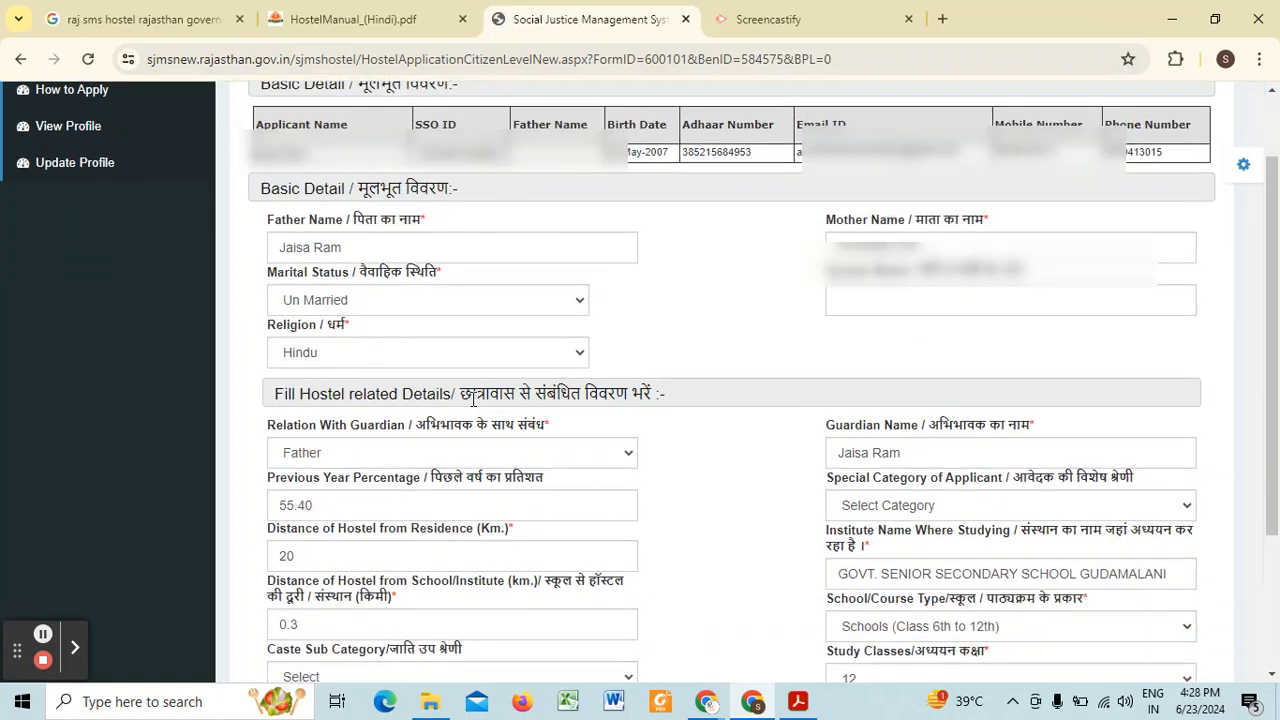
scroll(470, 398, down, 2)
scroll(400, 380, up, 1)
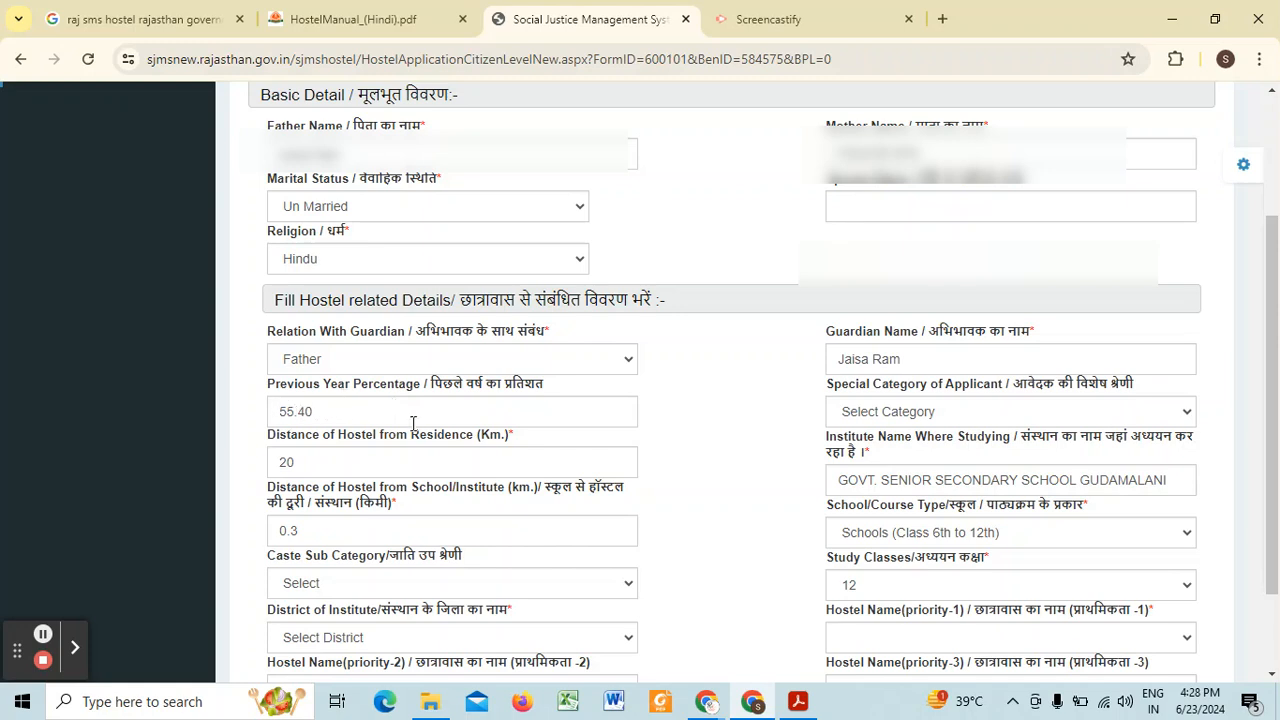
click(918, 412)
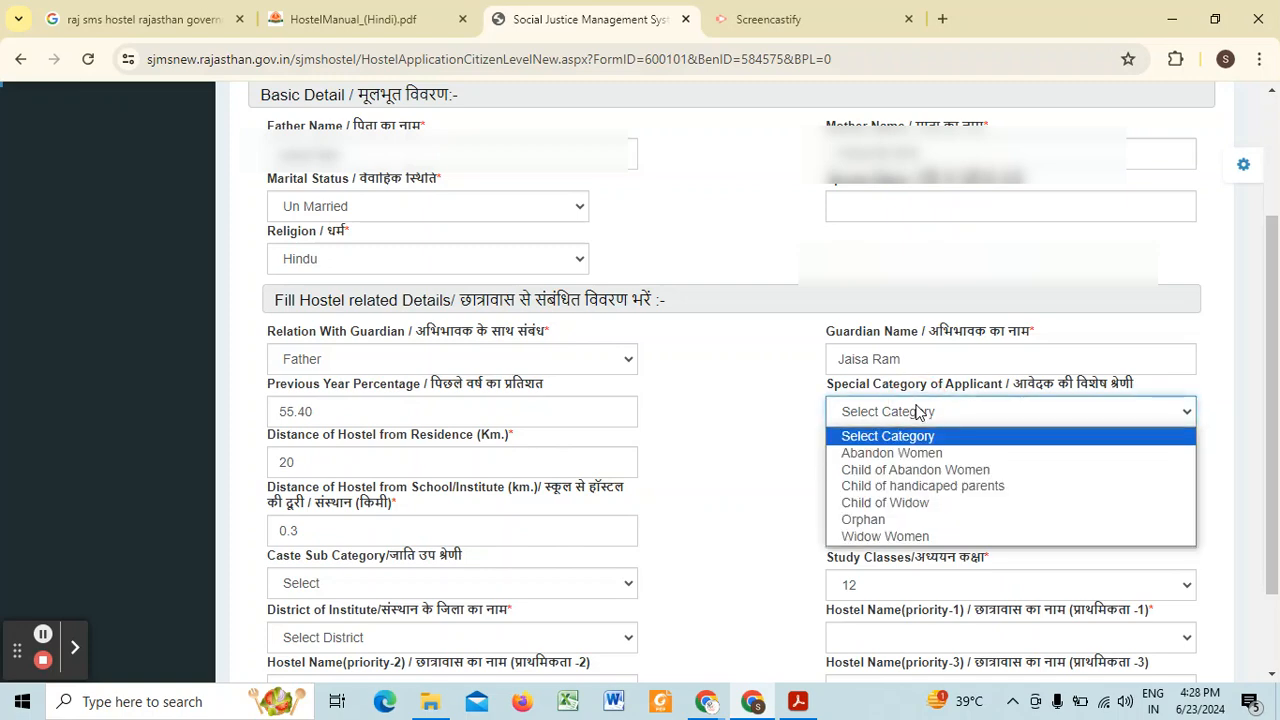
click(918, 412)
click(918, 412)
click(785, 420)
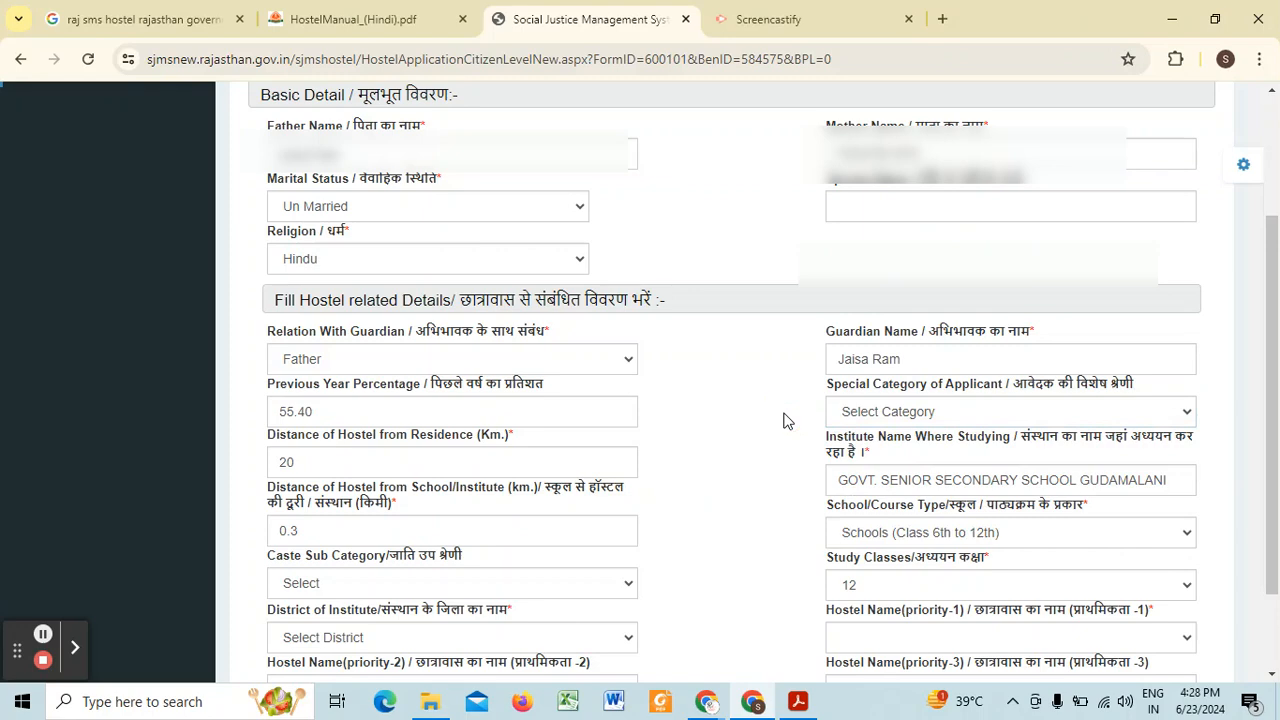
scroll(500, 371, down, 1)
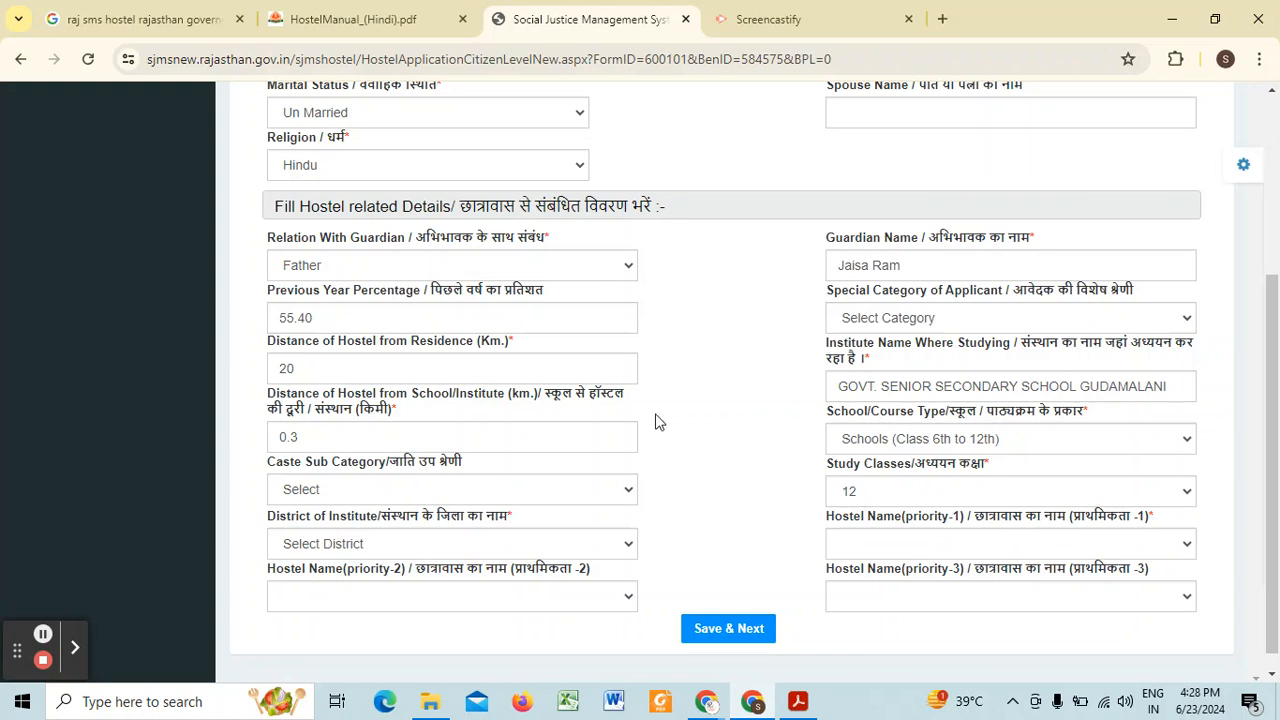
Step: Check the distance from hostel to school, the school/course type and the study class entries
click(313, 444)
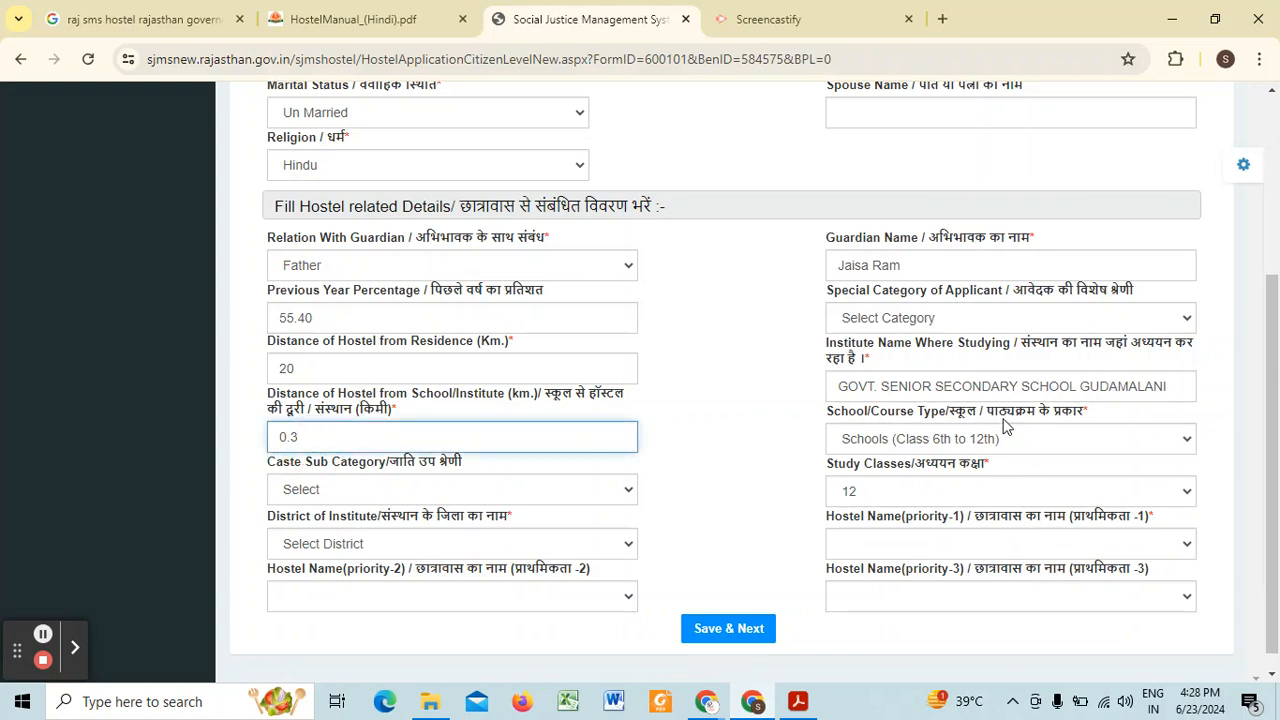
click(879, 440)
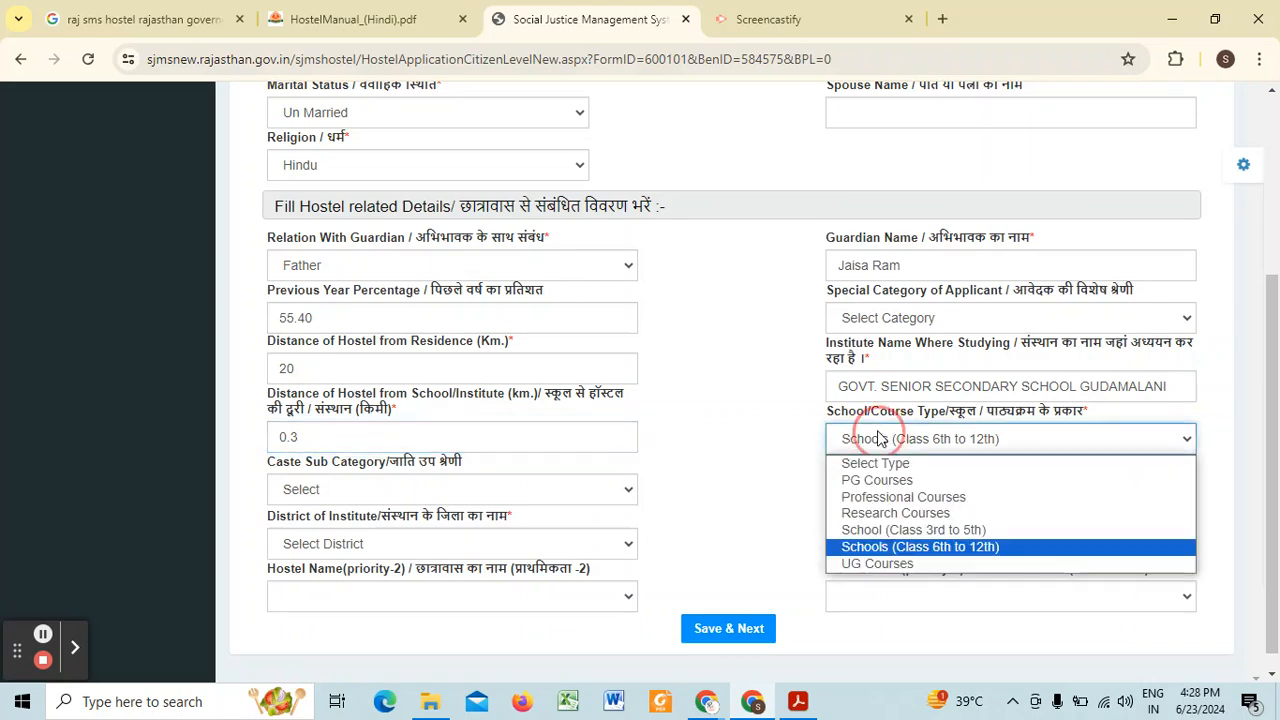
click(879, 440)
click(879, 440)
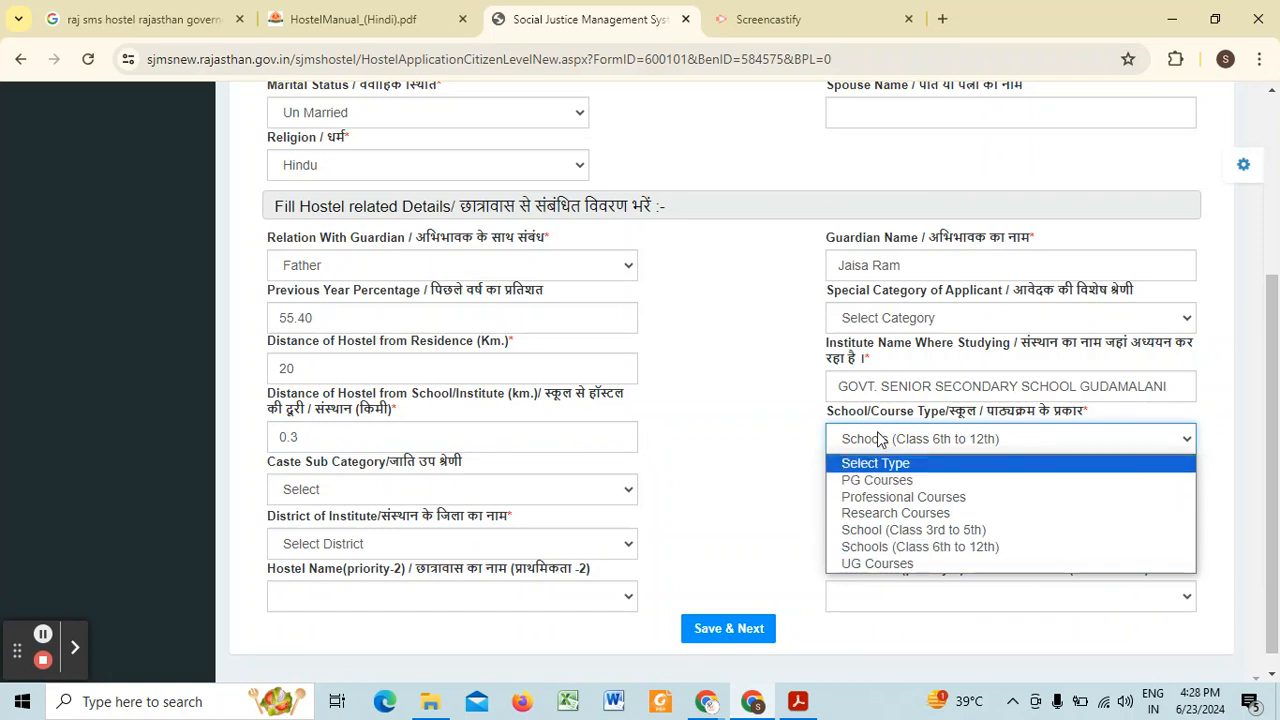
click(894, 545)
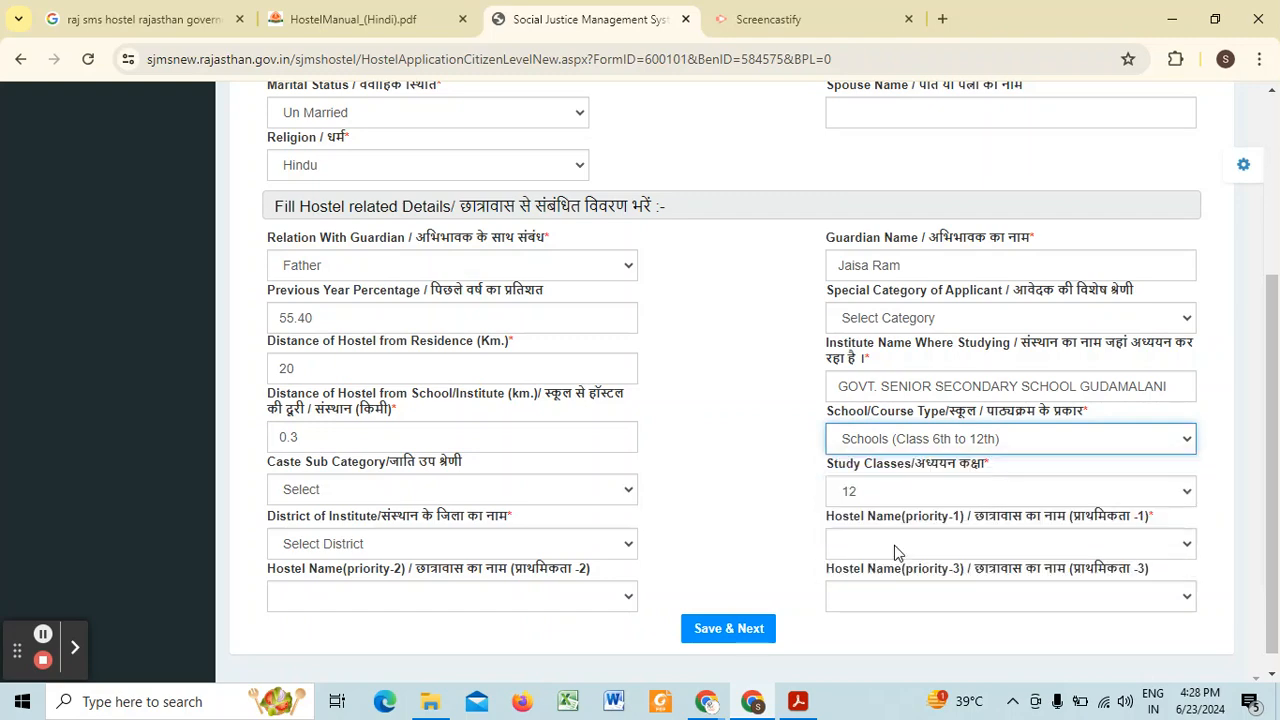
click(923, 491)
click(909, 486)
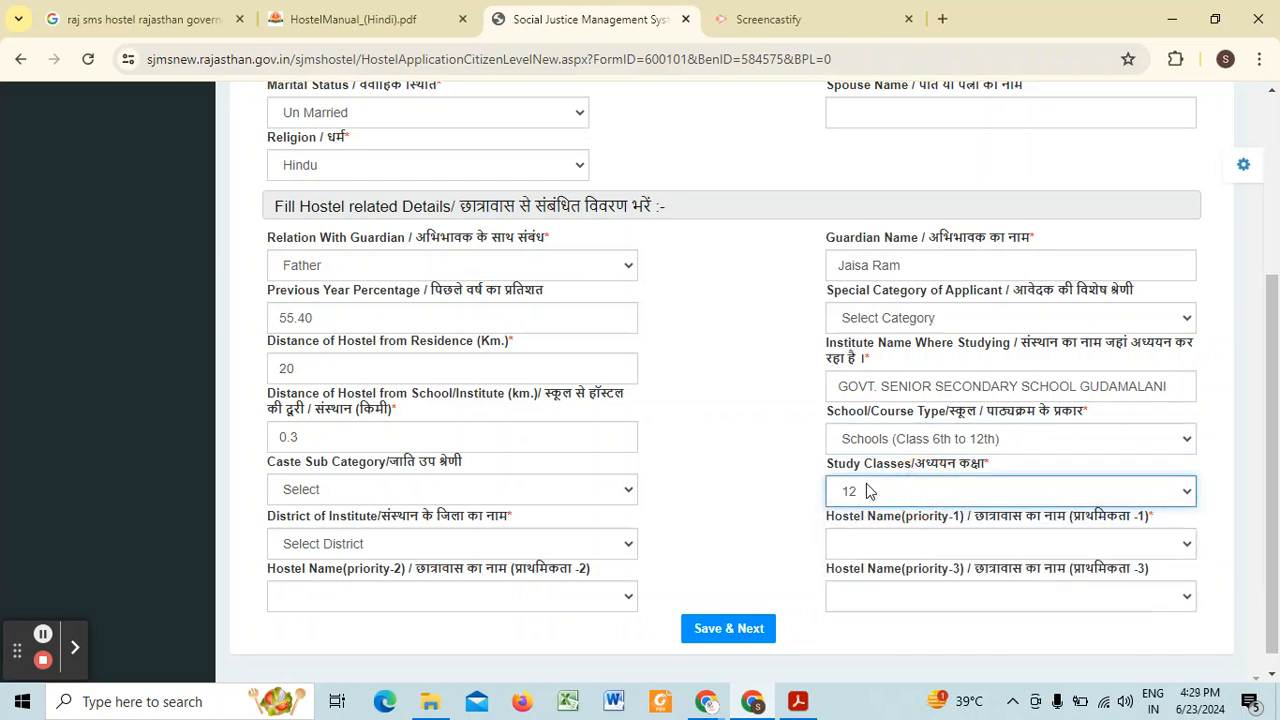
Step: Set the district of the institute to Baran and look through its hostels for priority 1
click(405, 543)
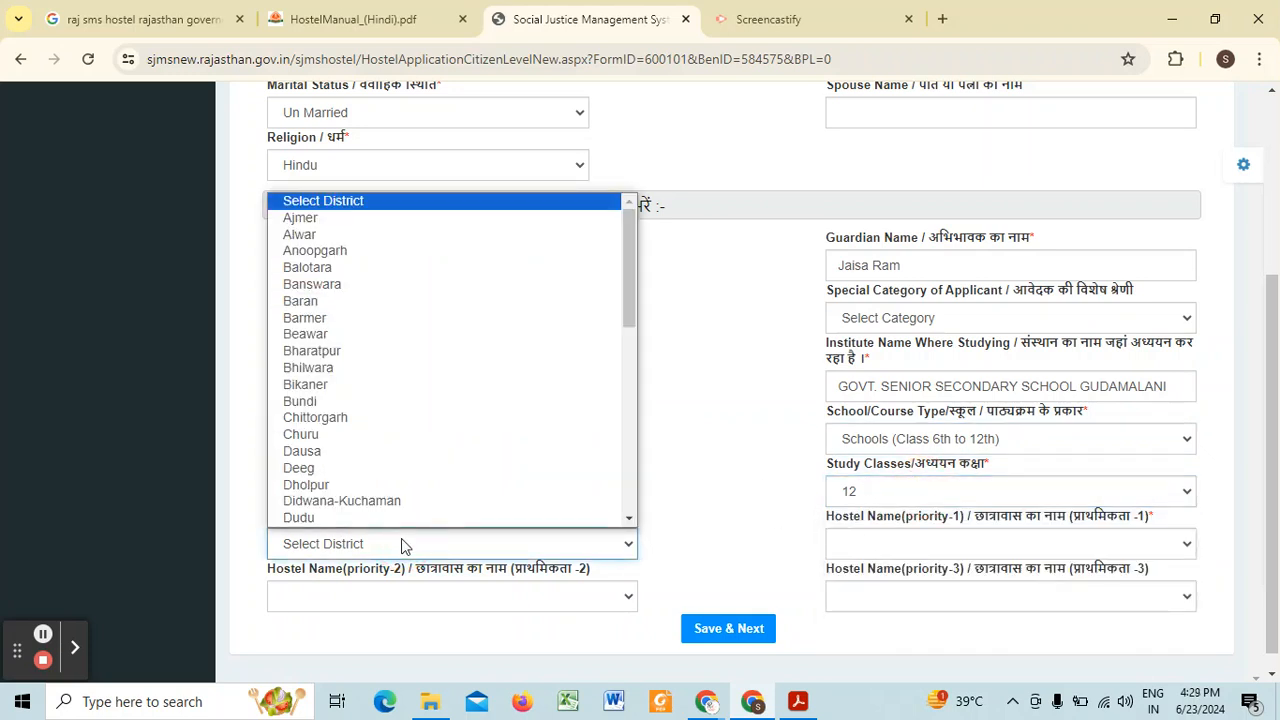
click(387, 302)
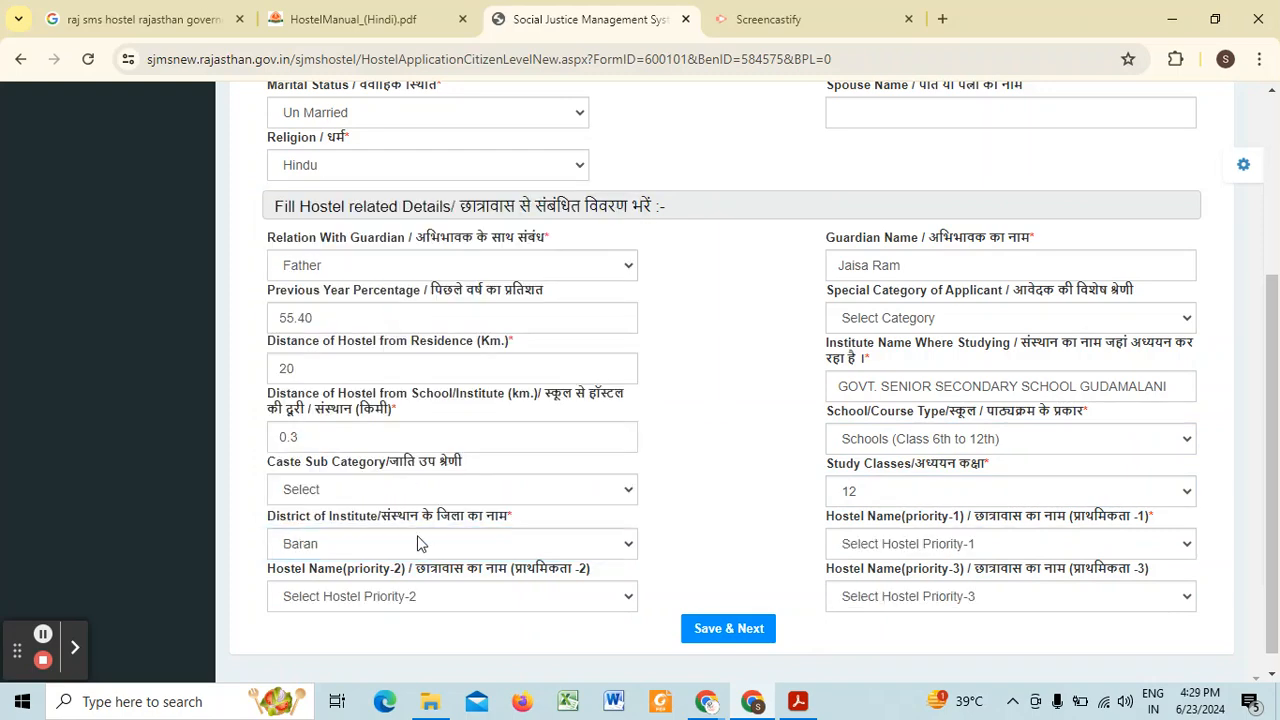
scroll(567, 452, down, 1)
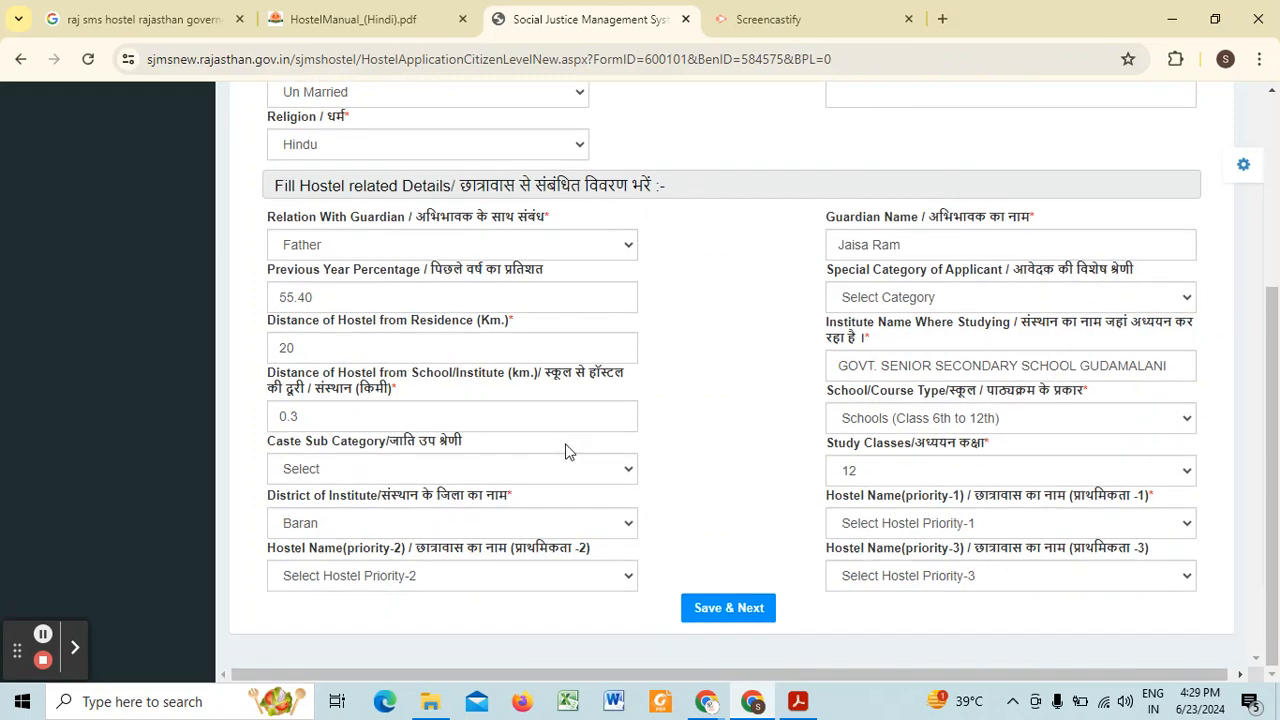
click(903, 524)
scroll(973, 284, down, 5)
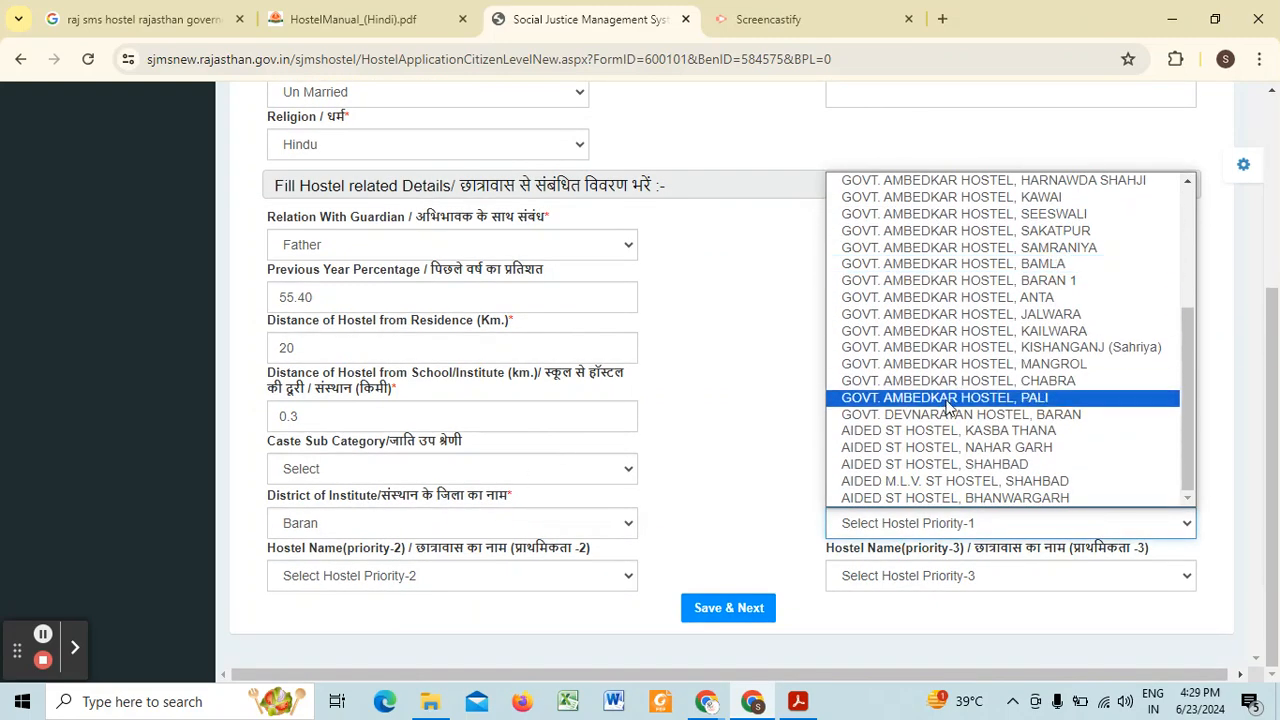
Step: Set the district of the institute to Barmer and choose Govt. Ambedkar hostel Gudamalani SC as the priority-1 hostel
click(425, 523)
click(313, 297)
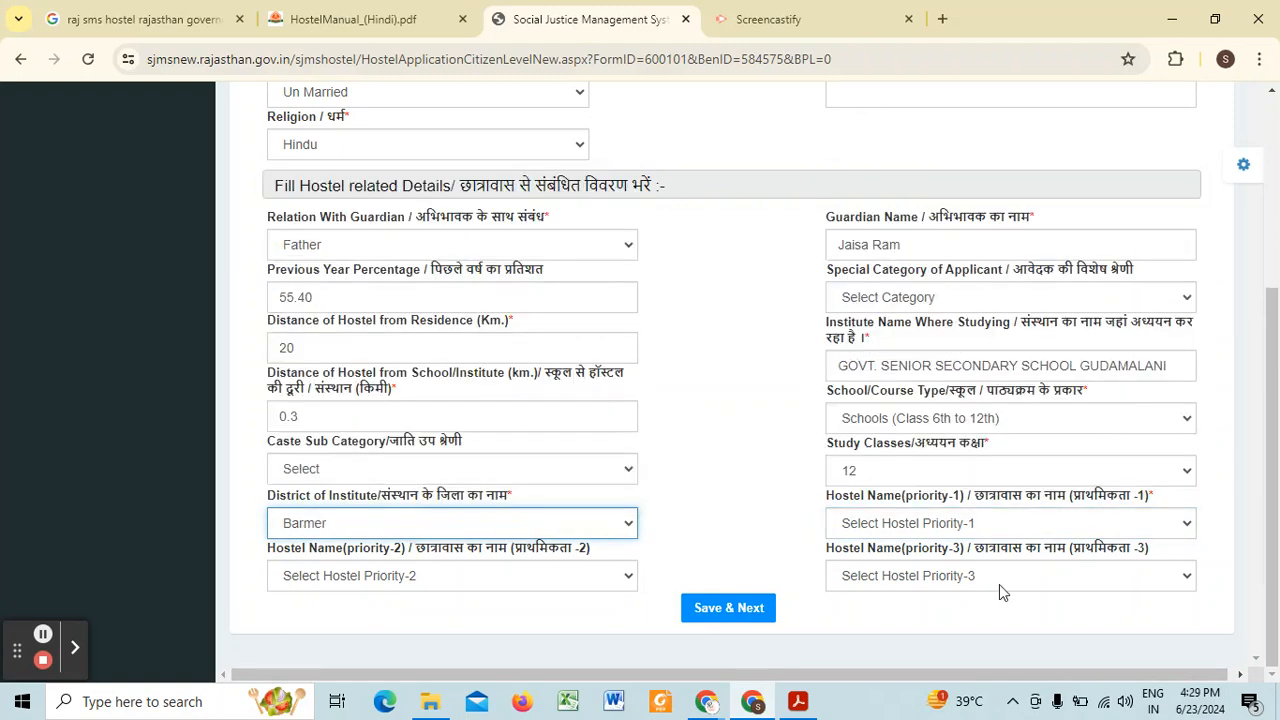
click(963, 522)
scroll(943, 378, down, 2)
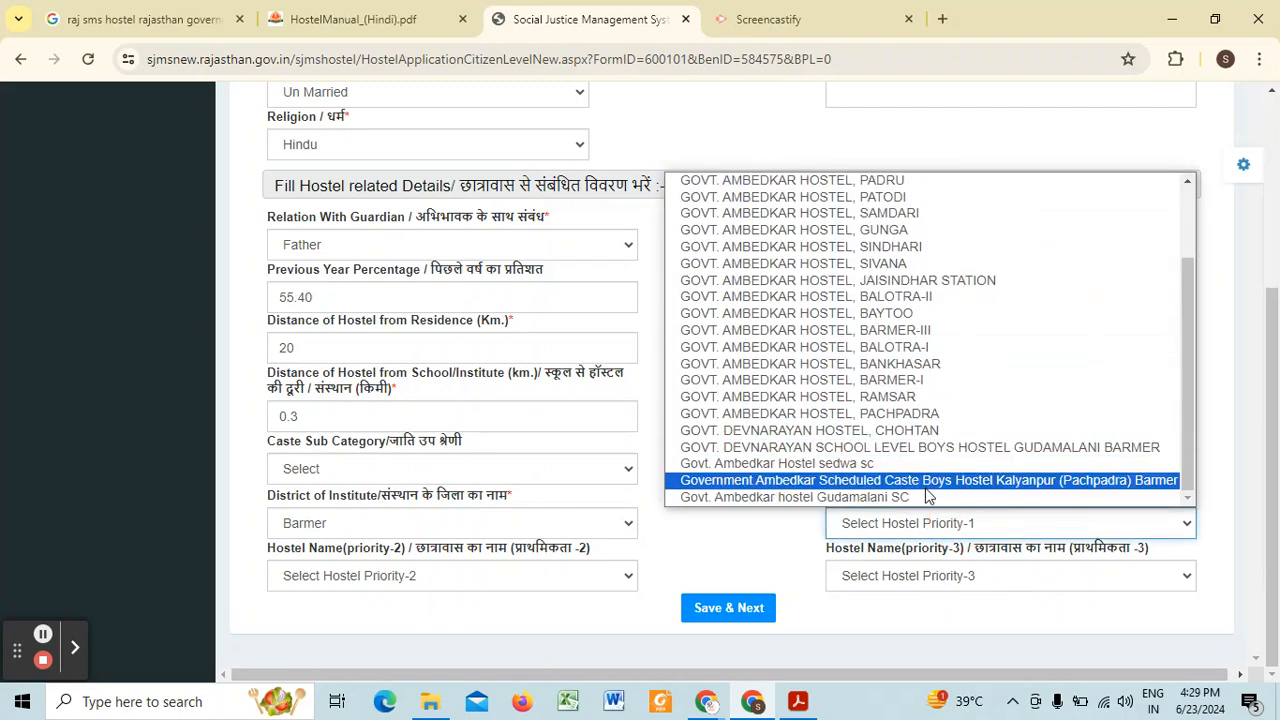
click(912, 498)
Step: Choose GOVT. DEVNARAYAN SCHOOL LEVEL BOYS HOSTEL GUDAMALANI BARMER as the priority-2 hostel
click(358, 574)
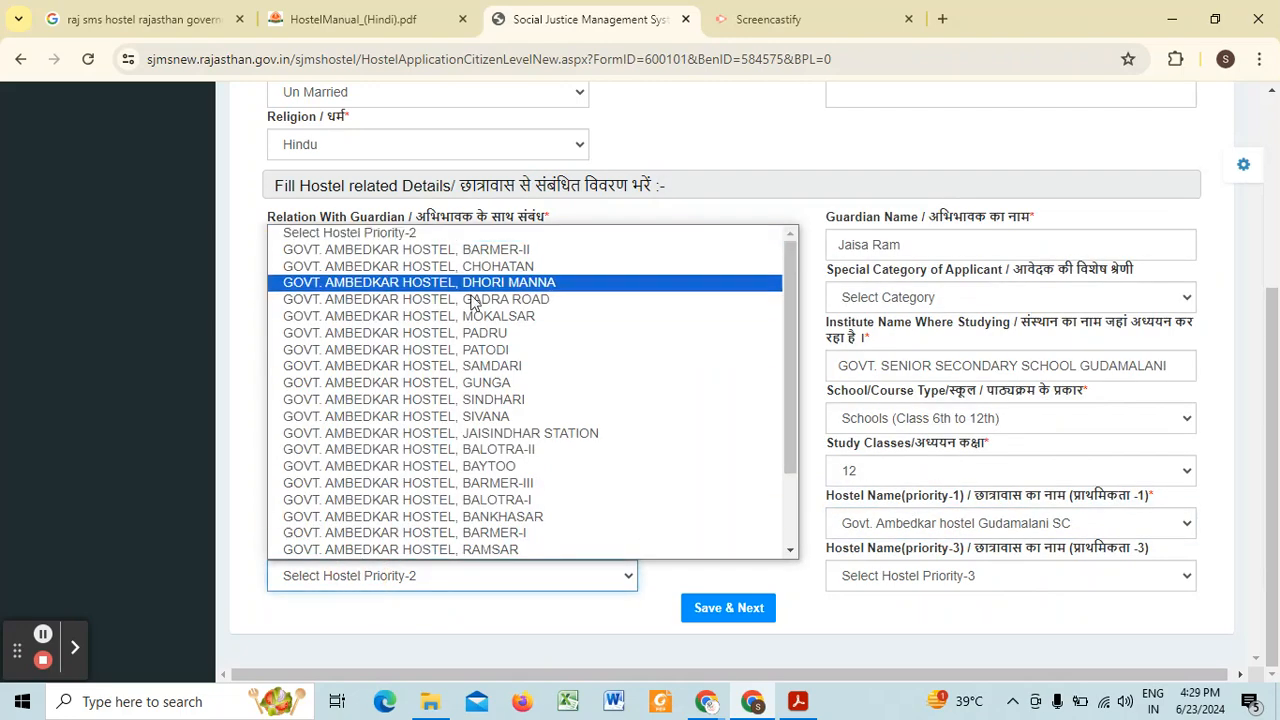
scroll(470, 485, down, 2)
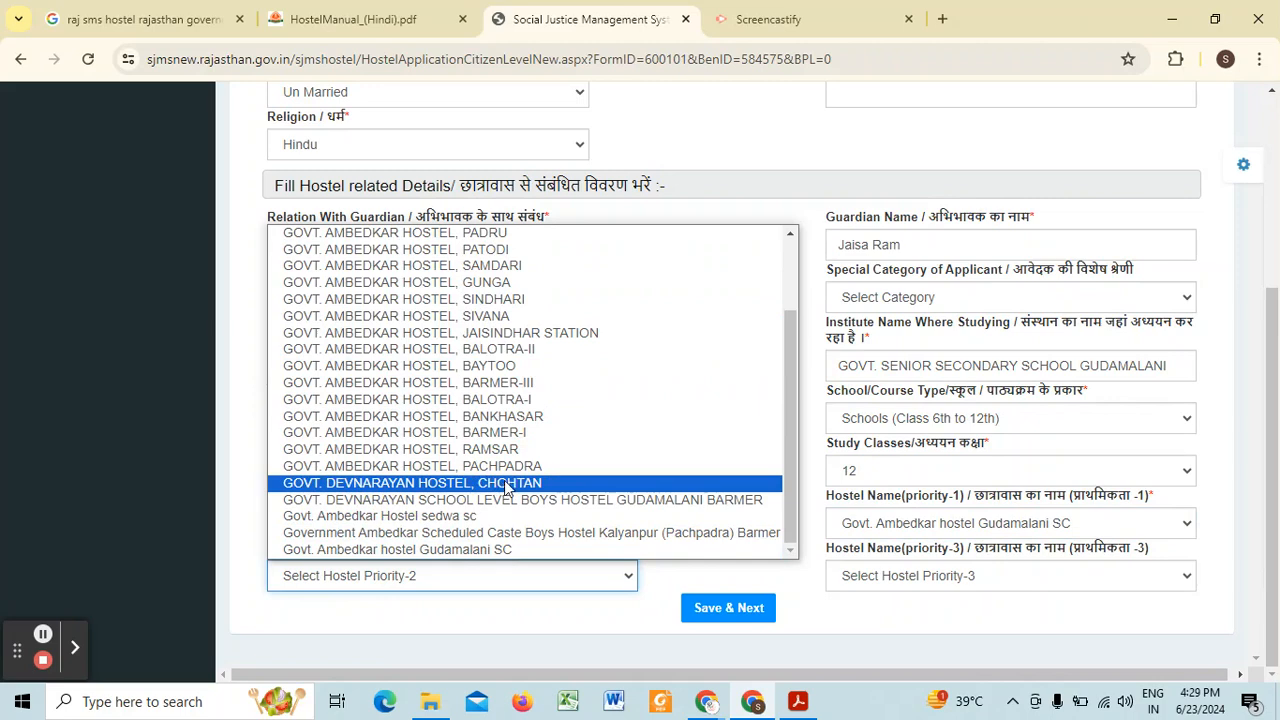
click(516, 500)
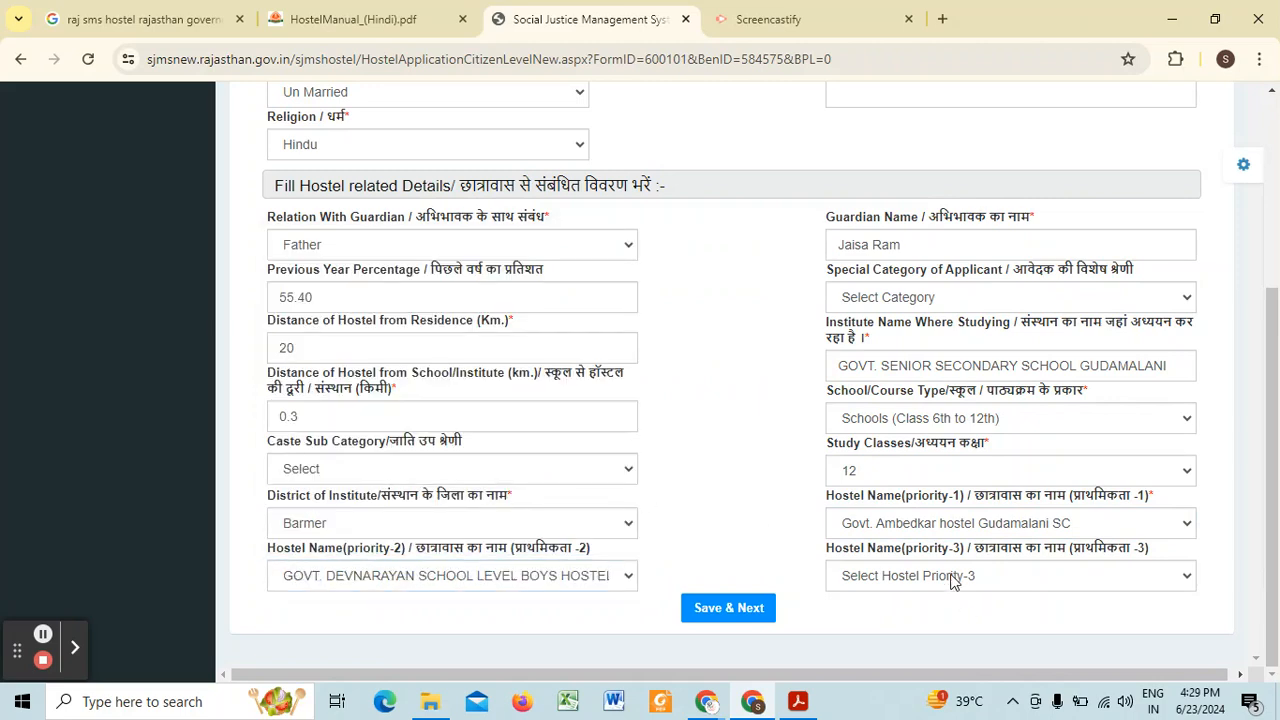
Step: Choose GOVT. AMBEDKAR HOSTEL, DHORI MANNA as the priority-3 hostel
click(951, 575)
scroll(885, 275, down, 1)
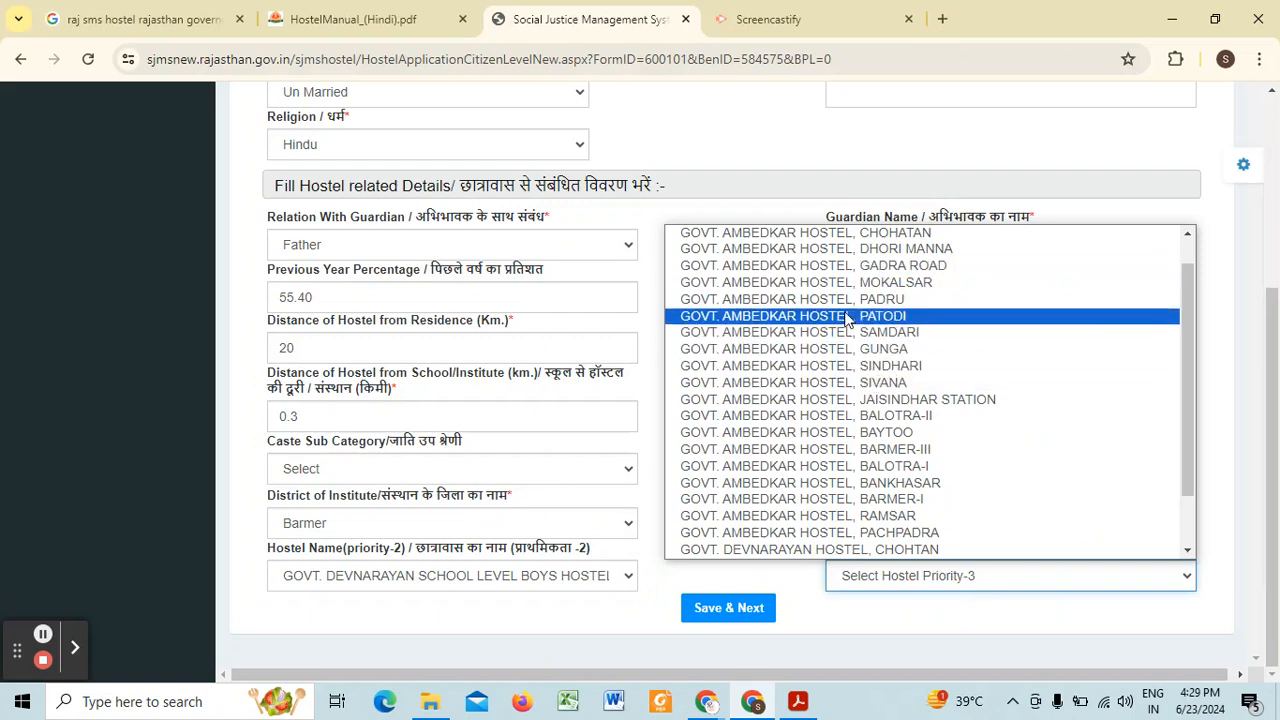
scroll(850, 330, down, 2)
scroll(848, 332, up, 2)
scroll(848, 332, up, 1)
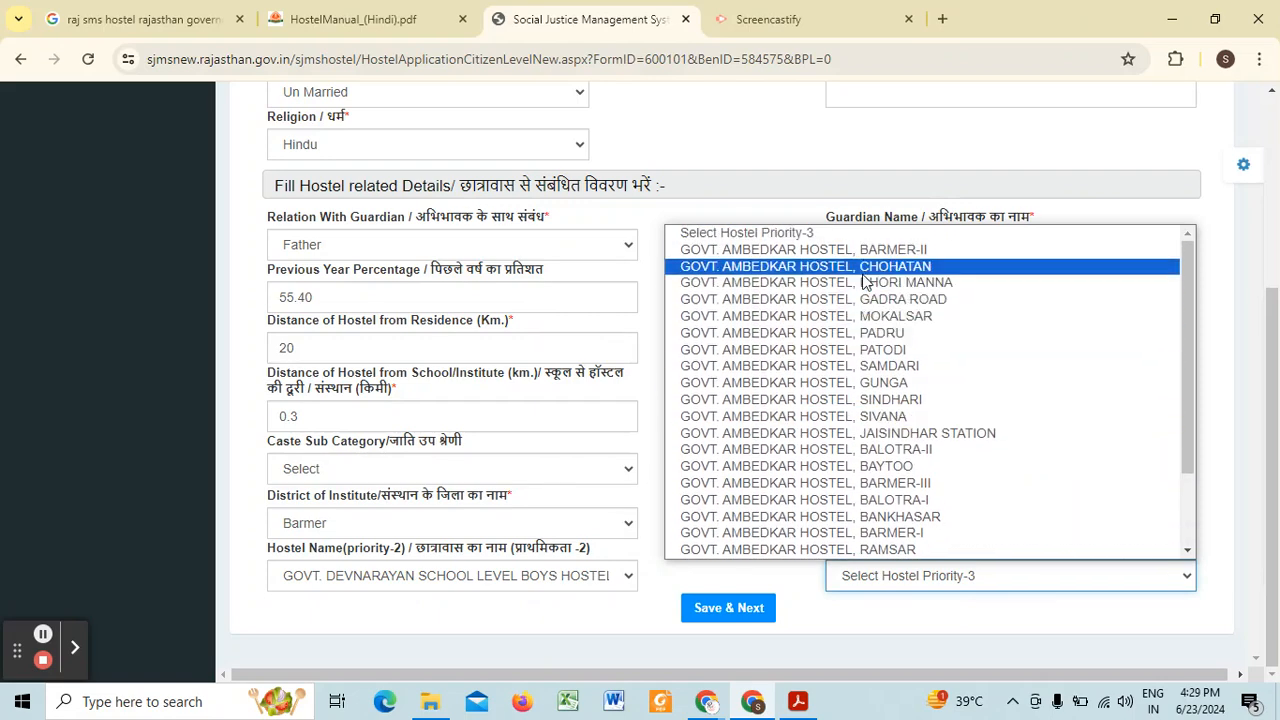
click(862, 283)
Step: Save the completed hostel details and continue to the document upload page, acknowledging the site's alert
scroll(750, 425, up, 3)
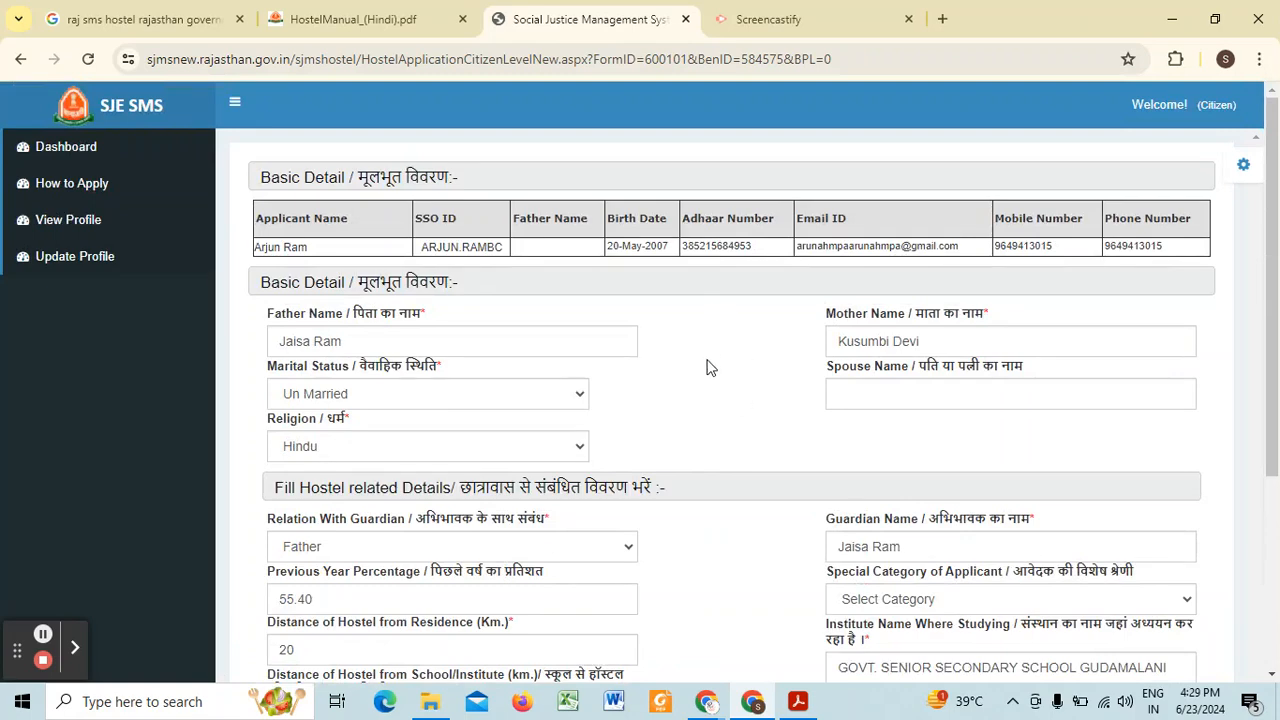
scroll(706, 368, down, 3)
click(704, 610)
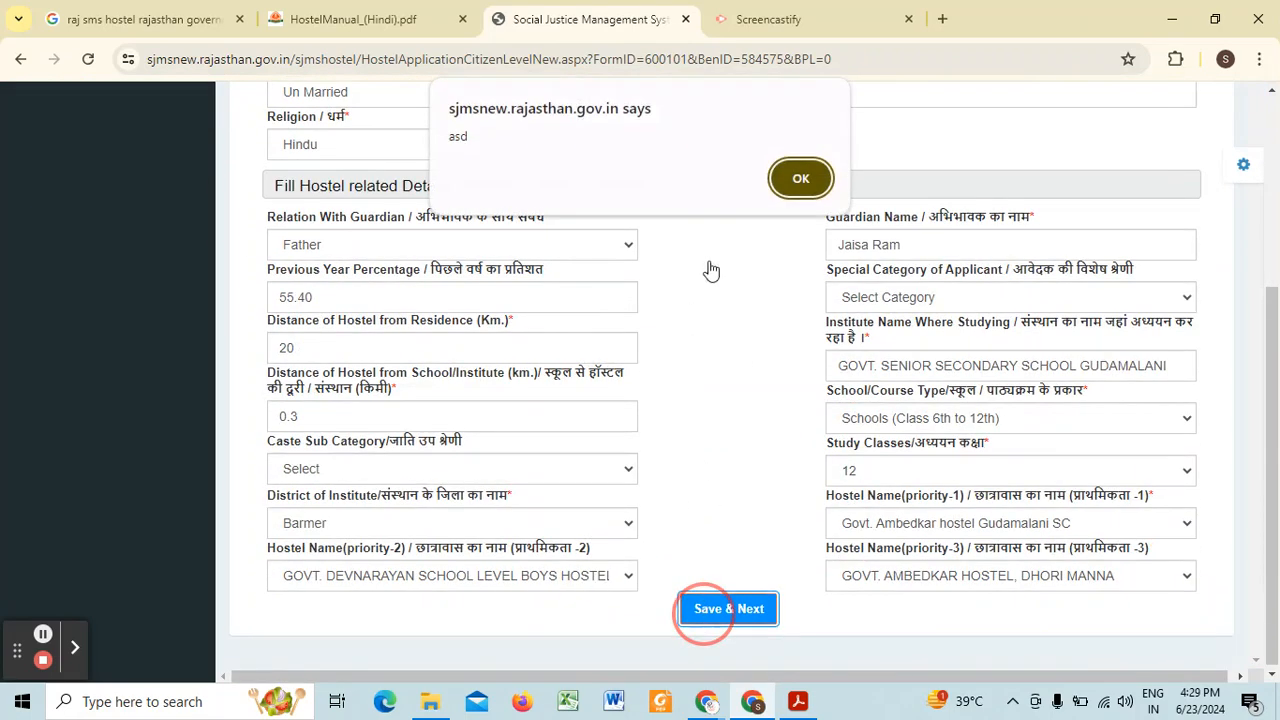
click(805, 178)
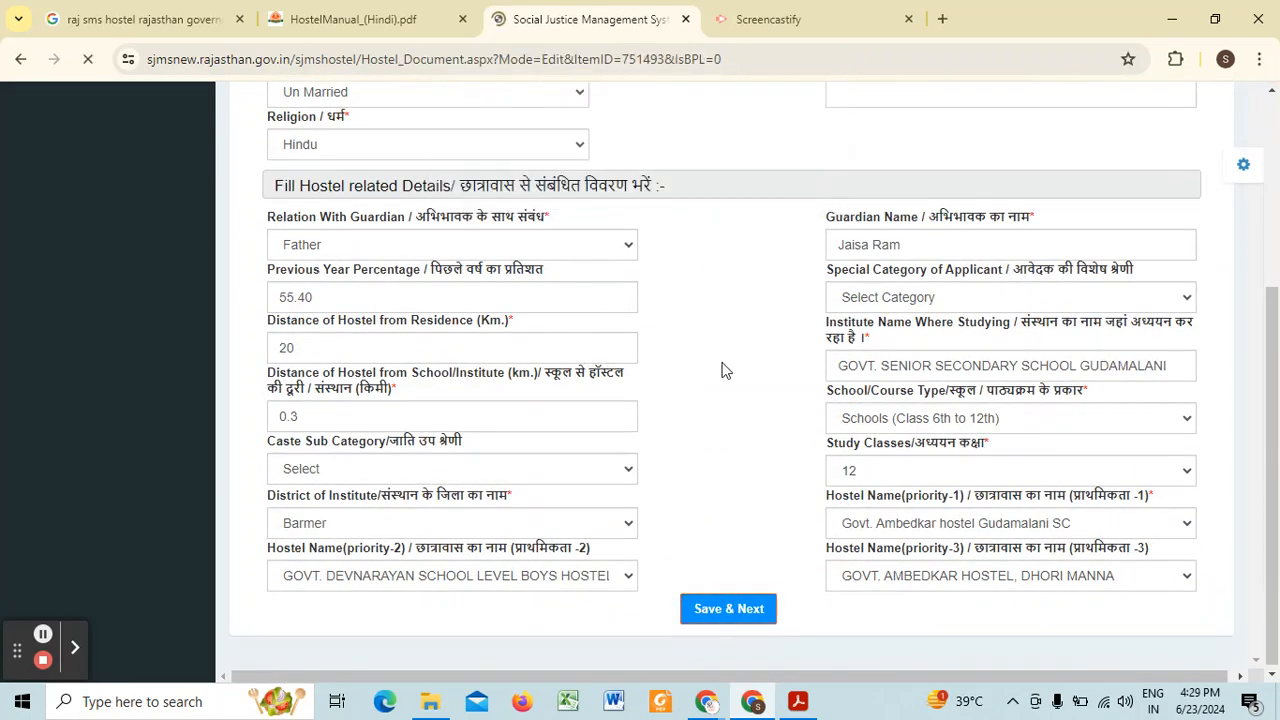
Step: Look over the marksheet upload and declaration sections, view the sample marksheet, and return to the application page
scroll(595, 300, down, 2)
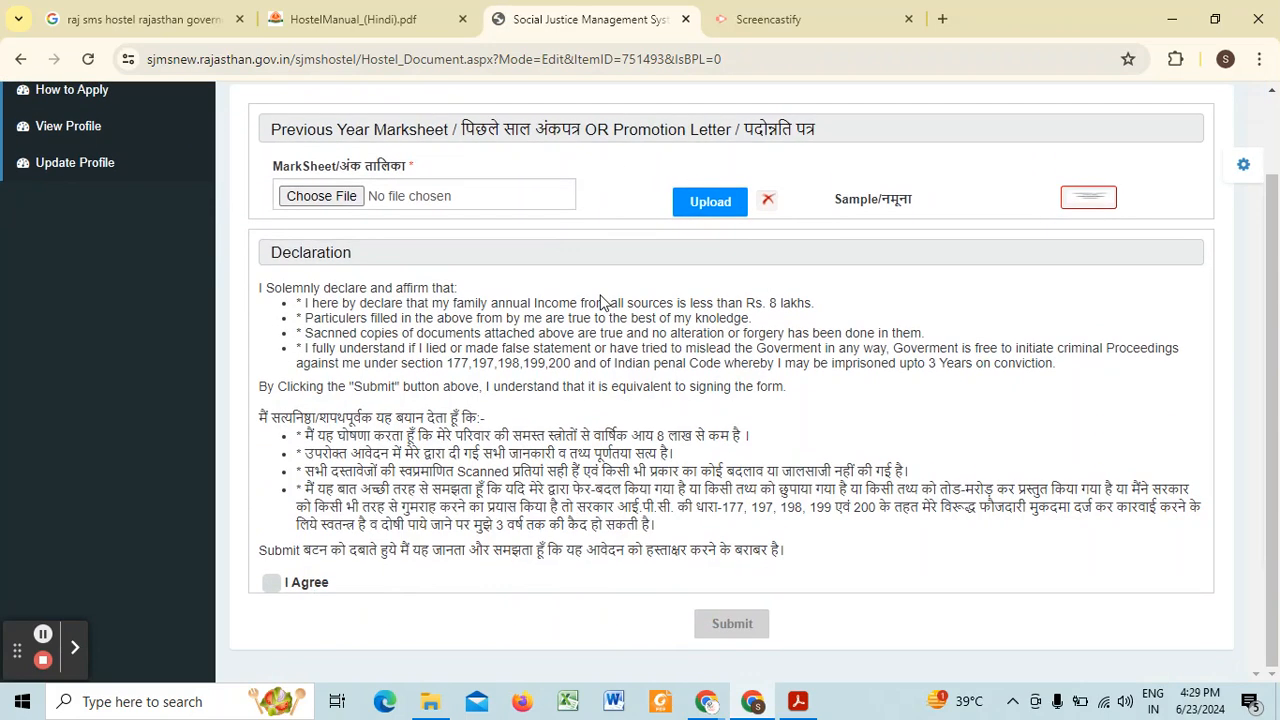
scroll(488, 302, up, 1)
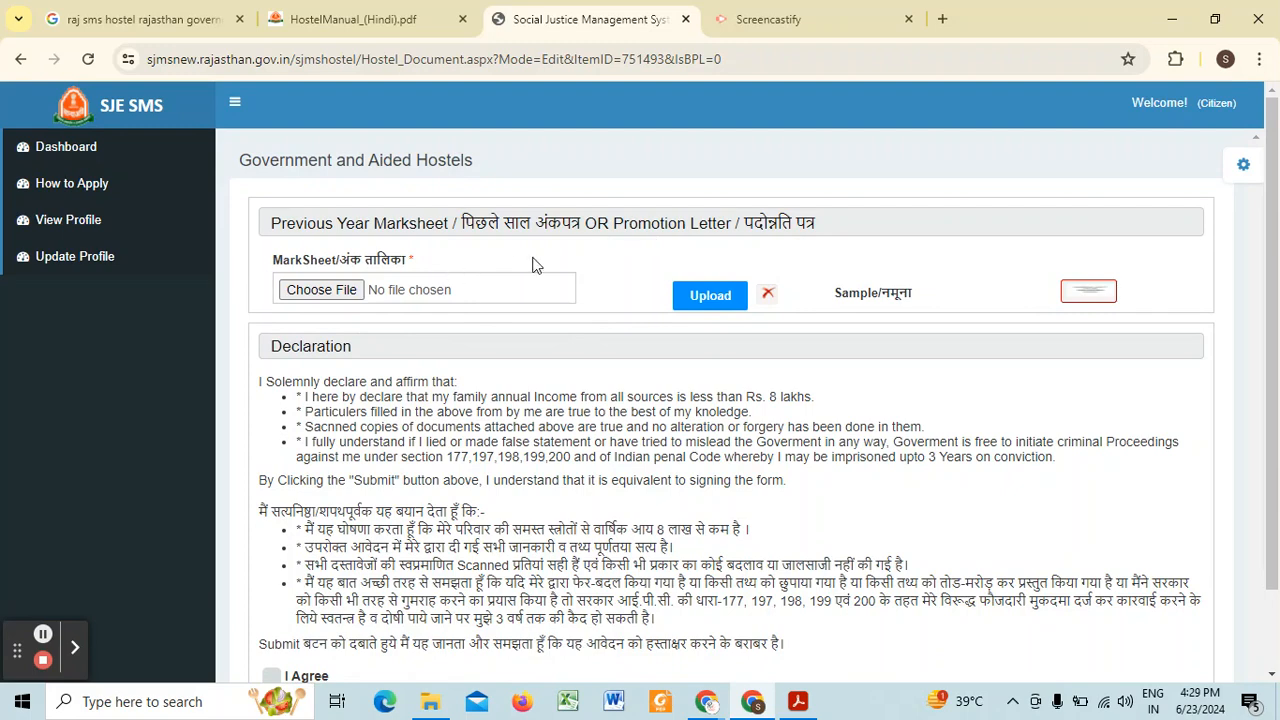
click(1096, 291)
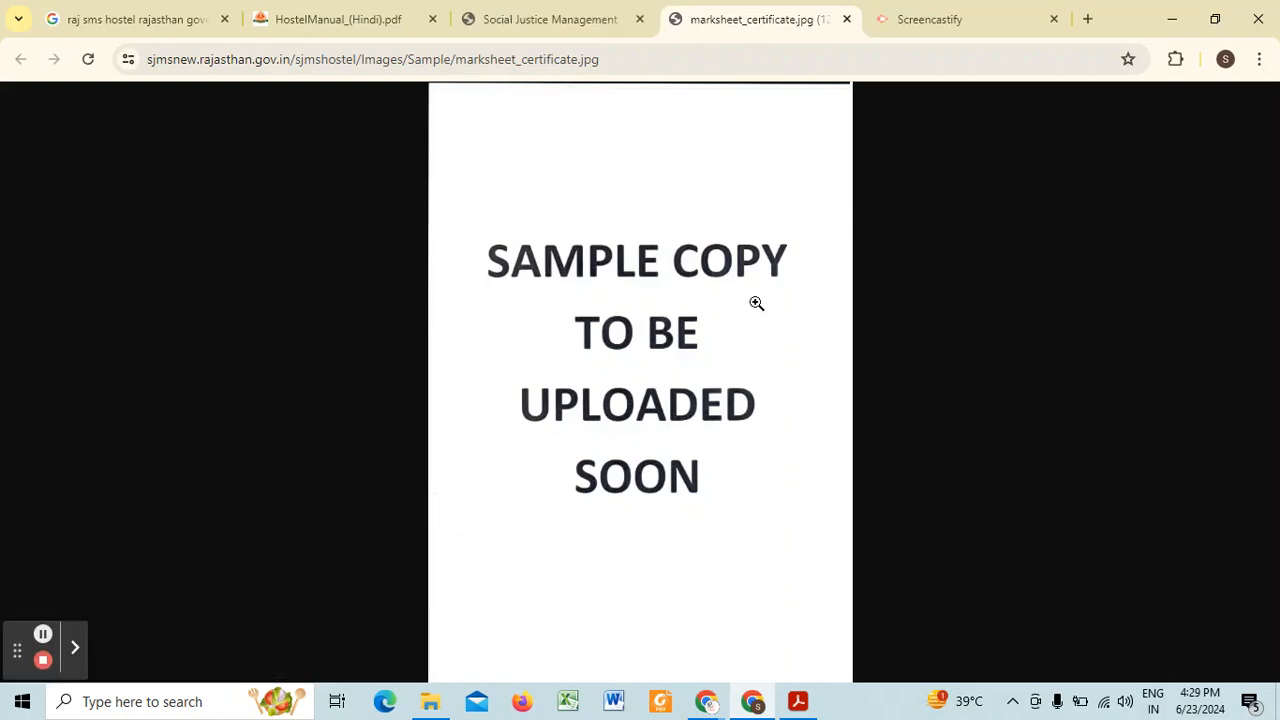
click(510, 10)
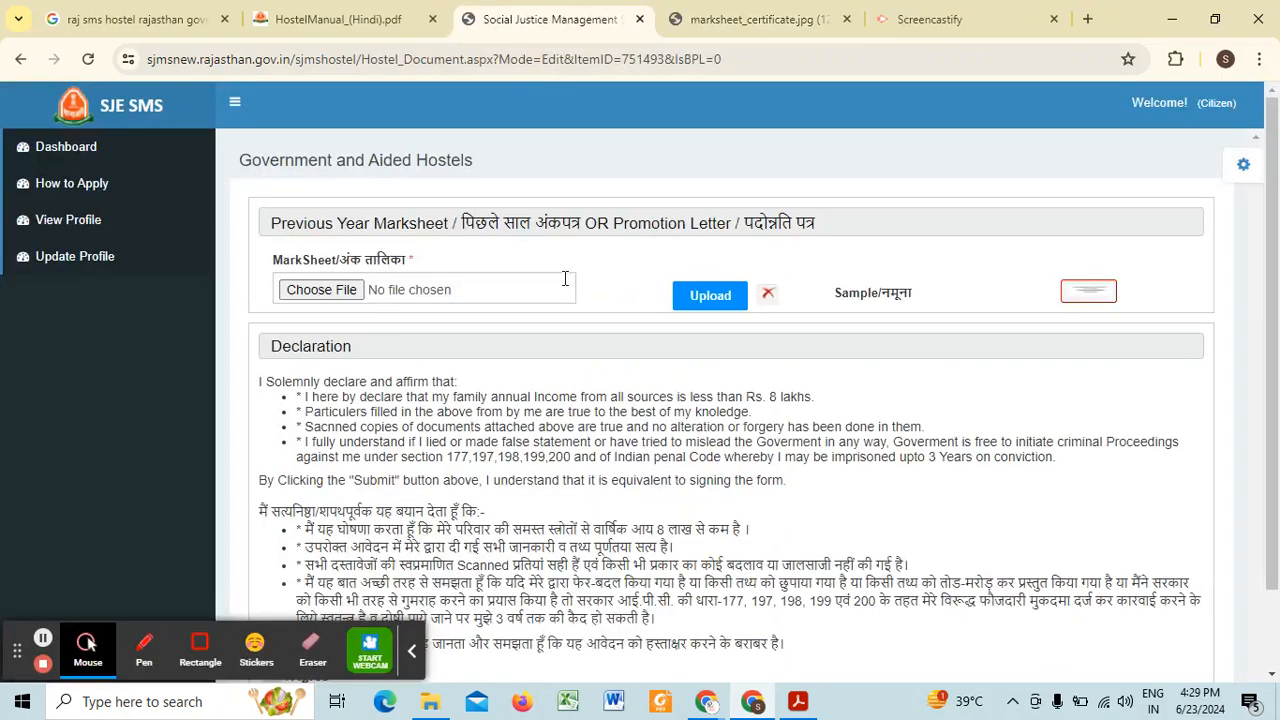
click(412, 651)
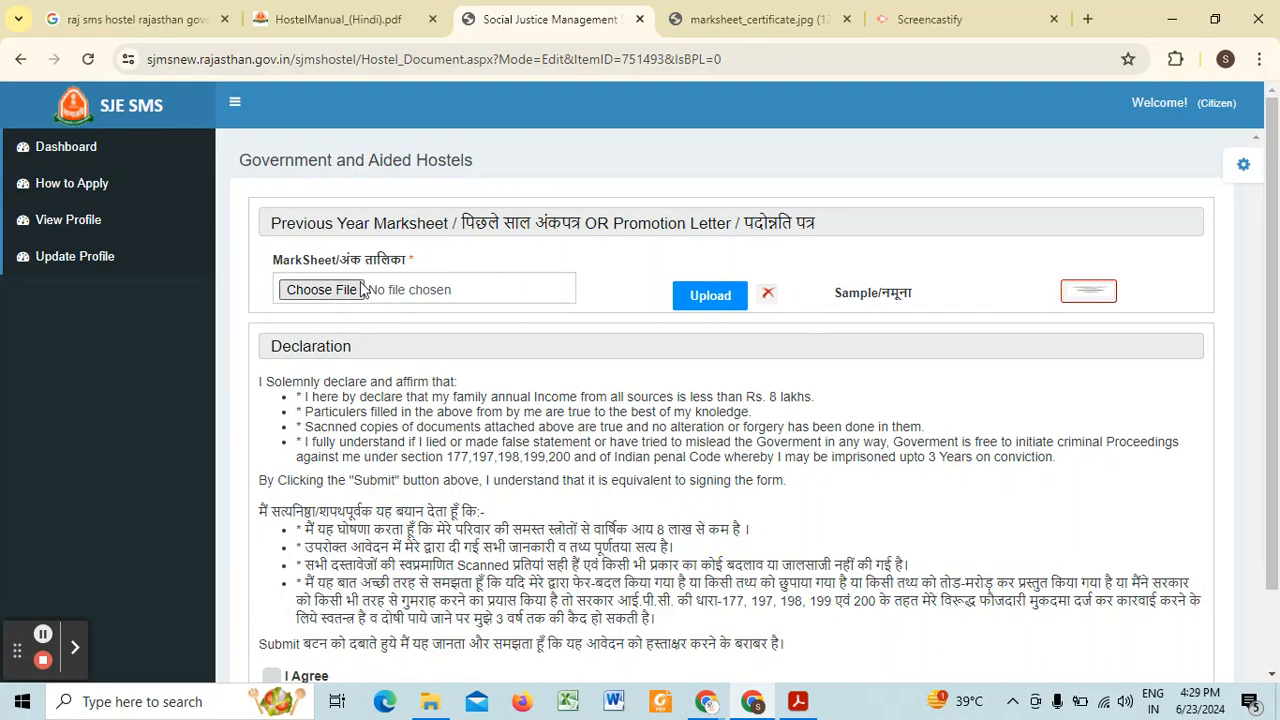
Step: Agree to the declaration for the hostel application and check the previous year marksheet section
scroll(335, 300, down, 1)
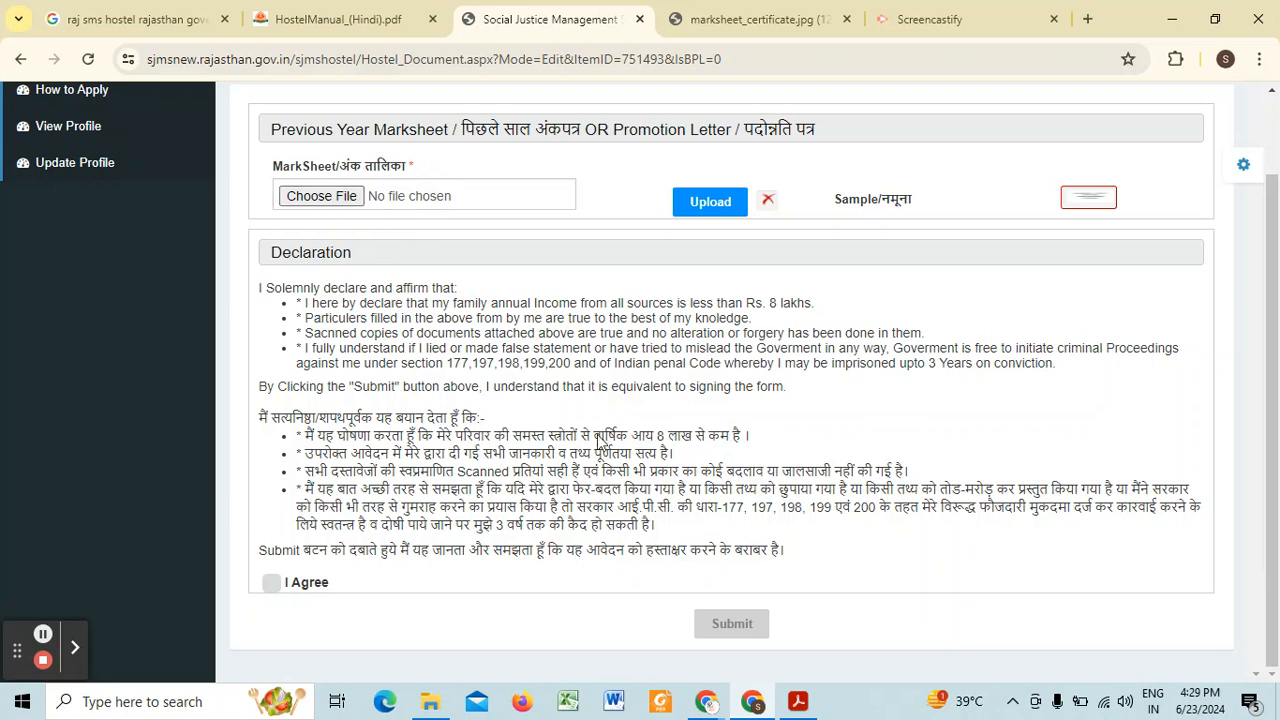
click(271, 584)
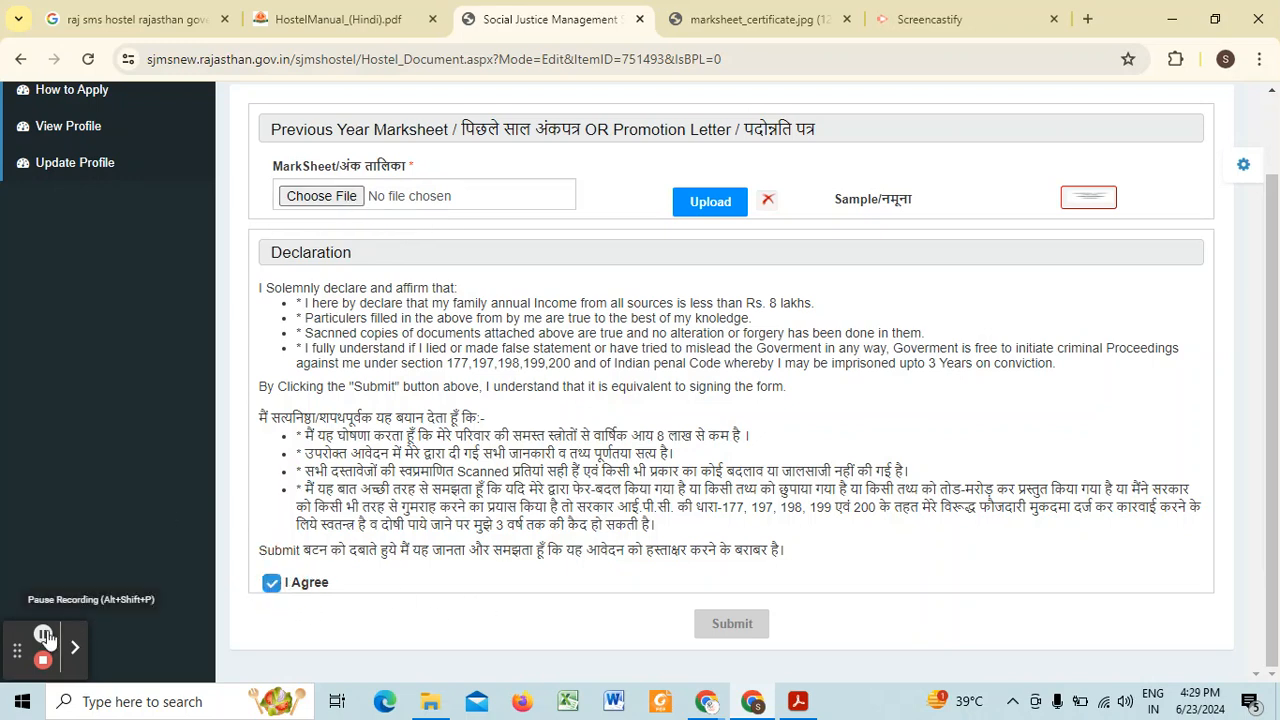
scroll(263, 311, up, 1)
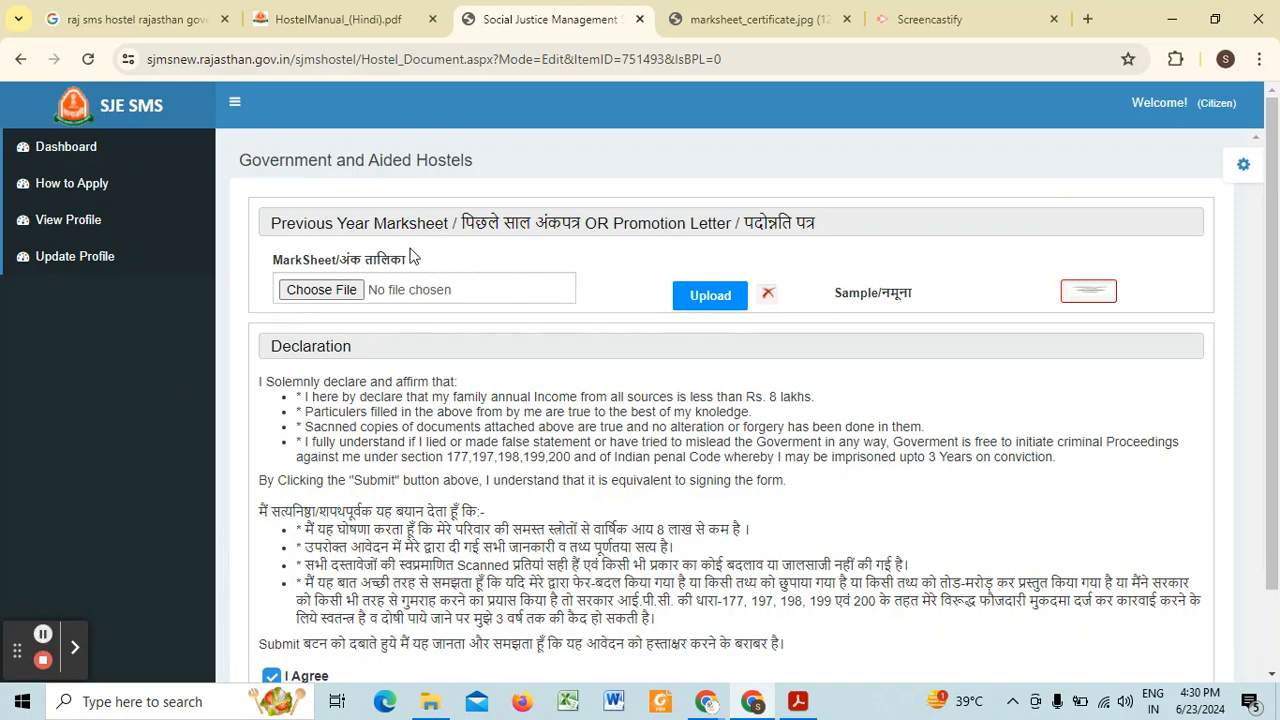
scroll(506, 208, down, 1)
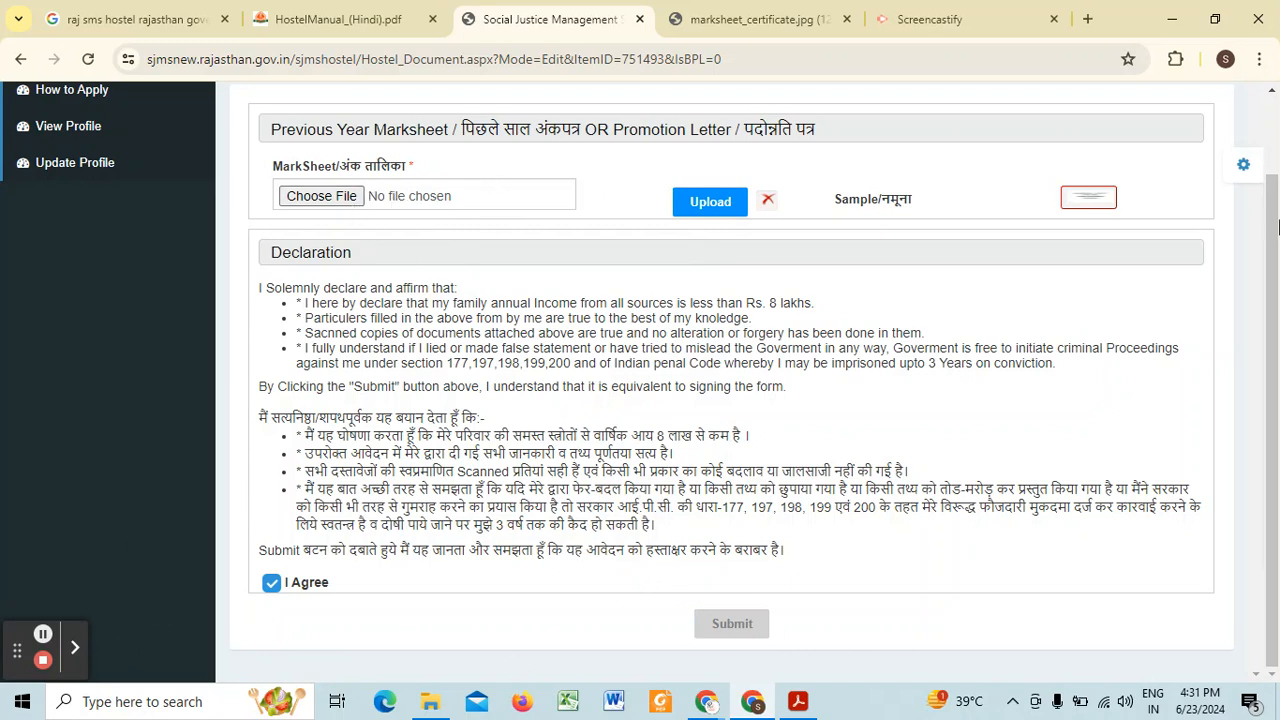
Step: Submit the hostel application with mar.pdf attached as the marksheet
click(43, 636)
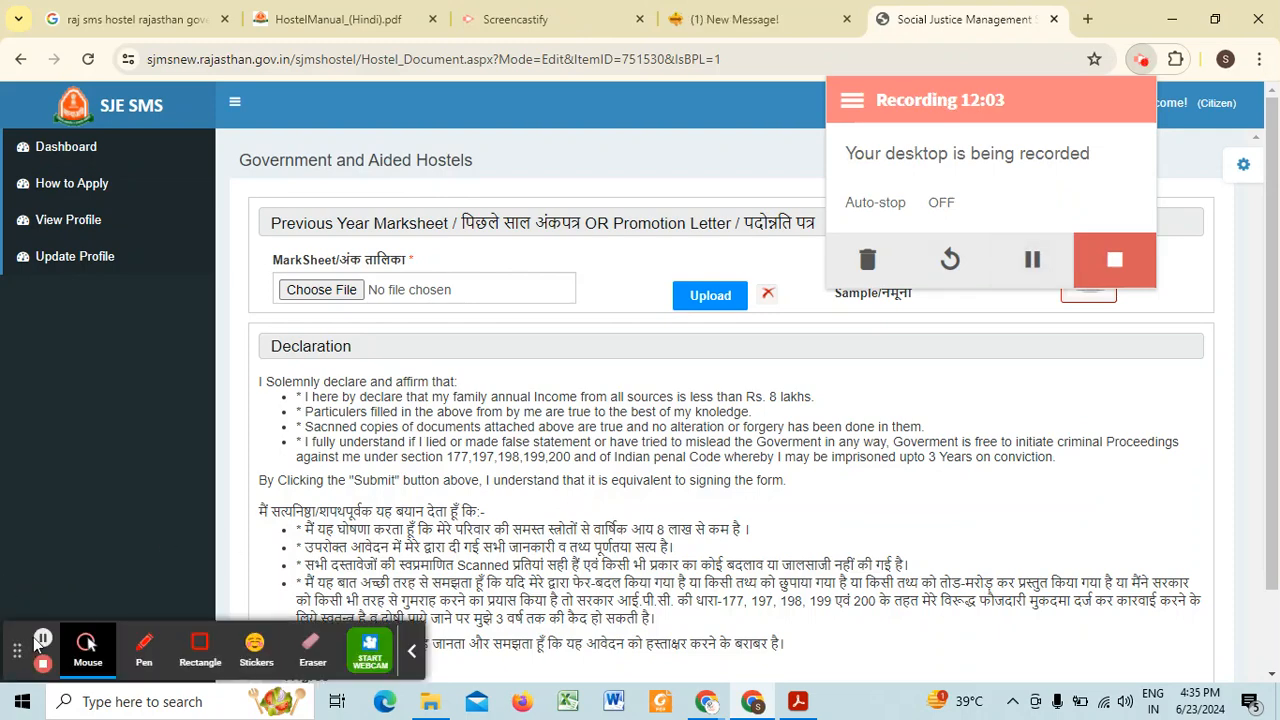
click(43, 637)
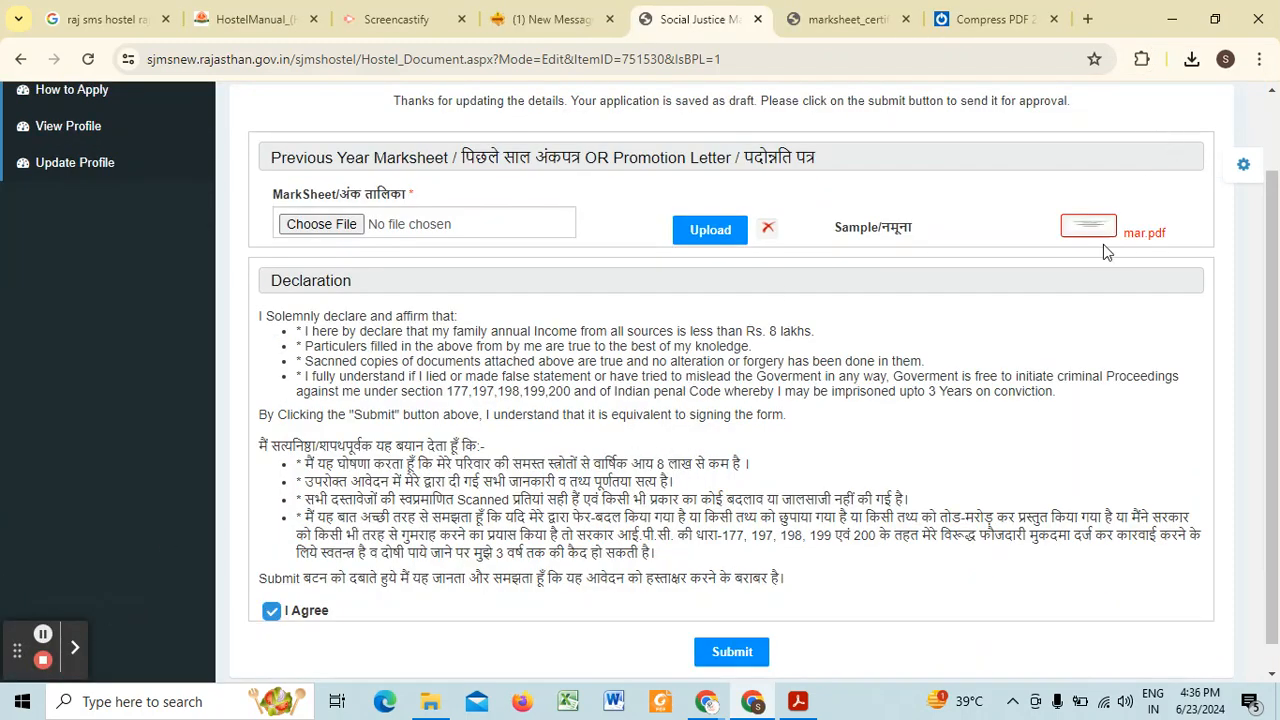
click(741, 658)
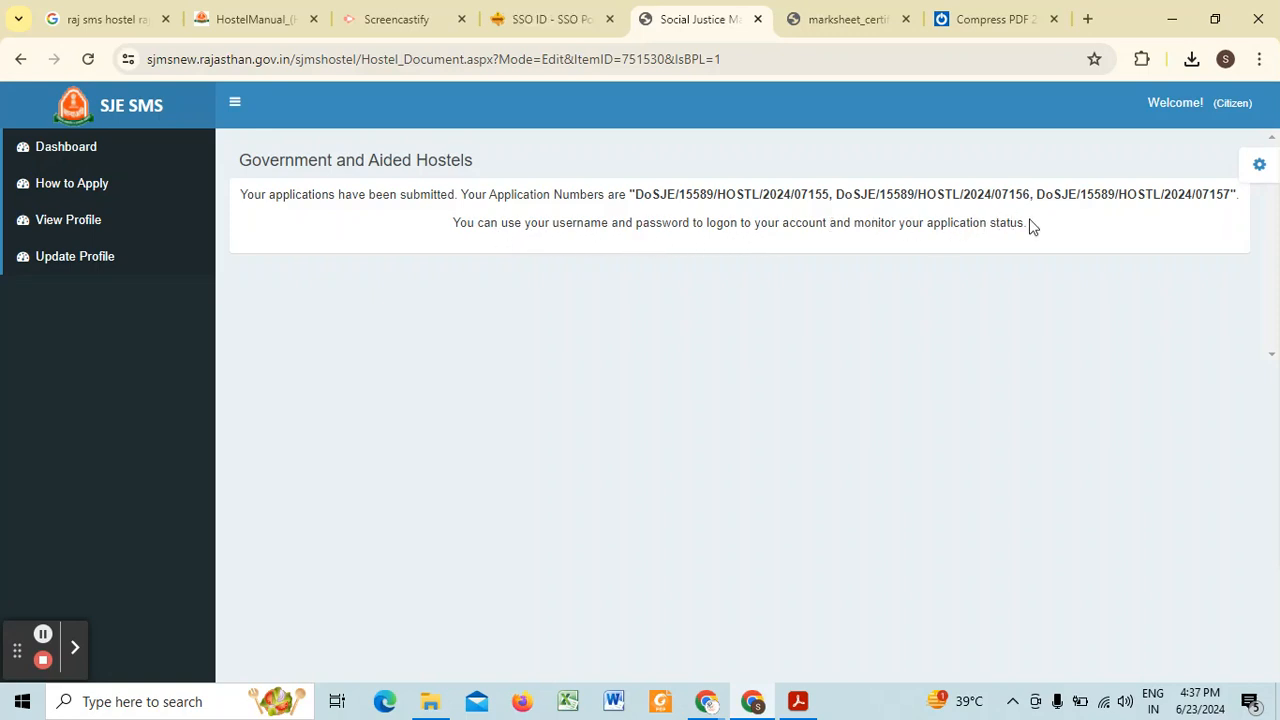
Step: View the applicant's profile and look through the profile update form
click(73, 230)
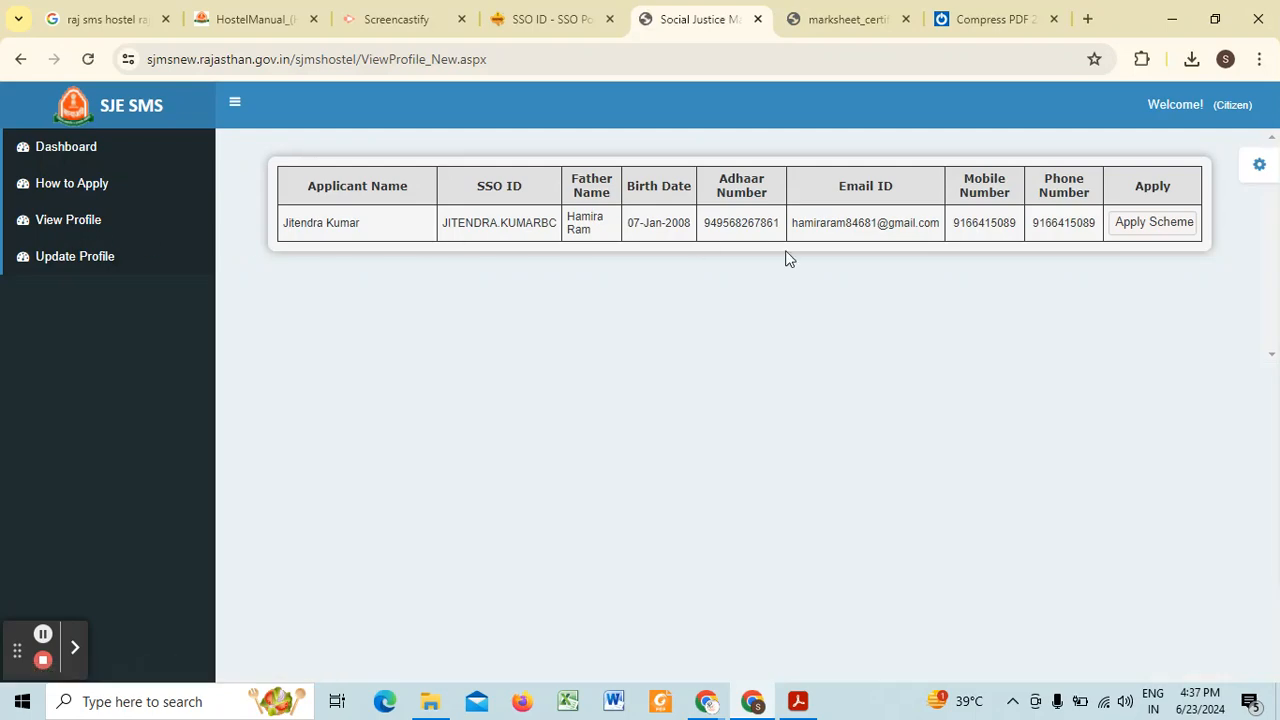
click(42, 258)
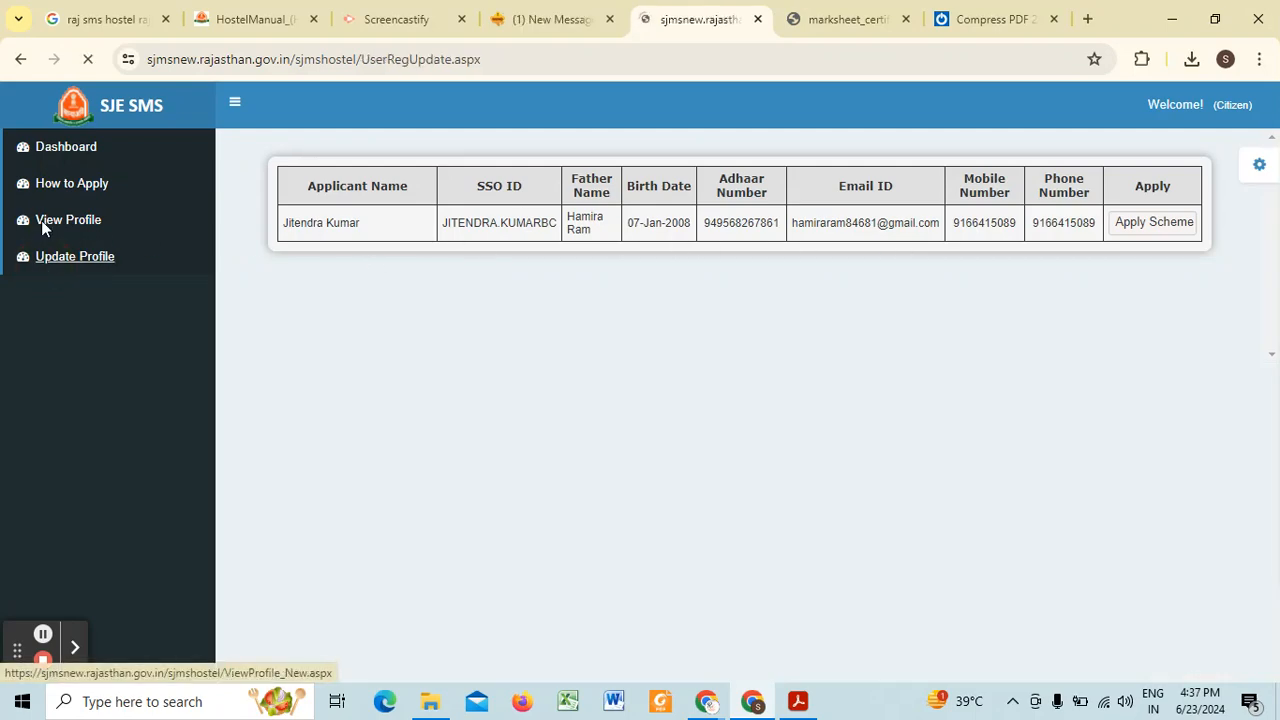
scroll(62, 190, down, 7)
scroll(103, 287, up, 7)
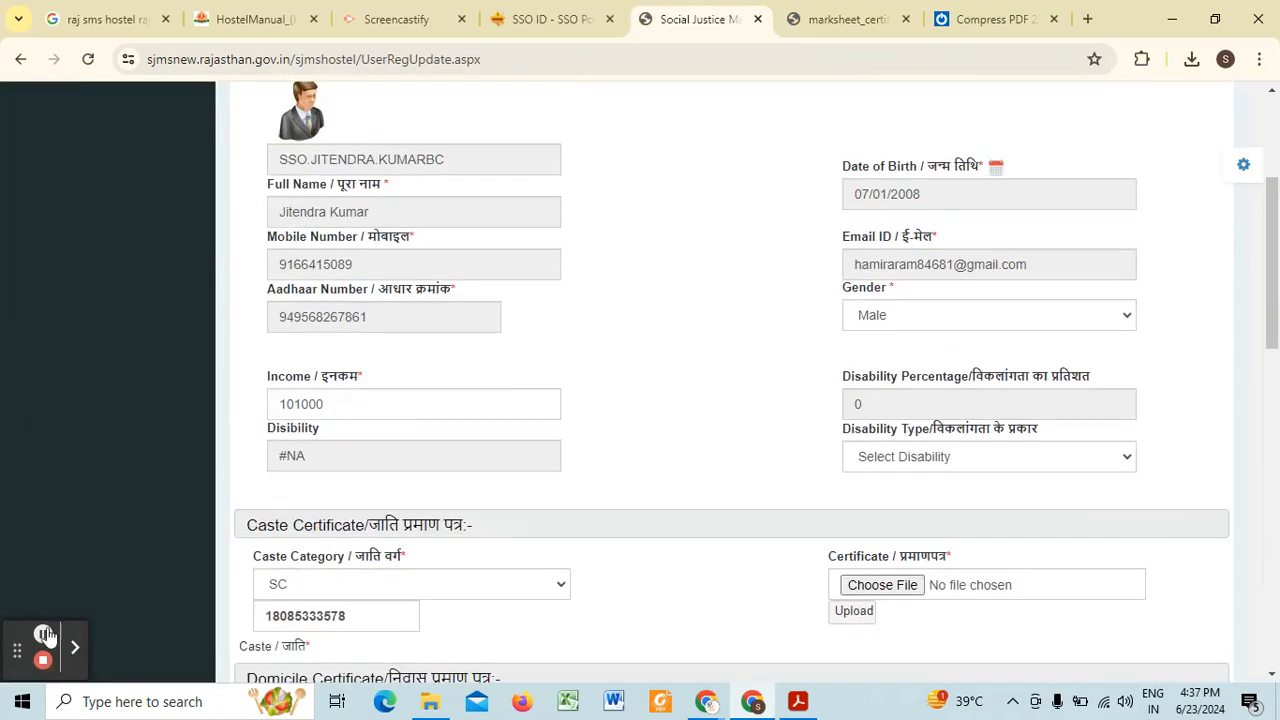
click(43, 634)
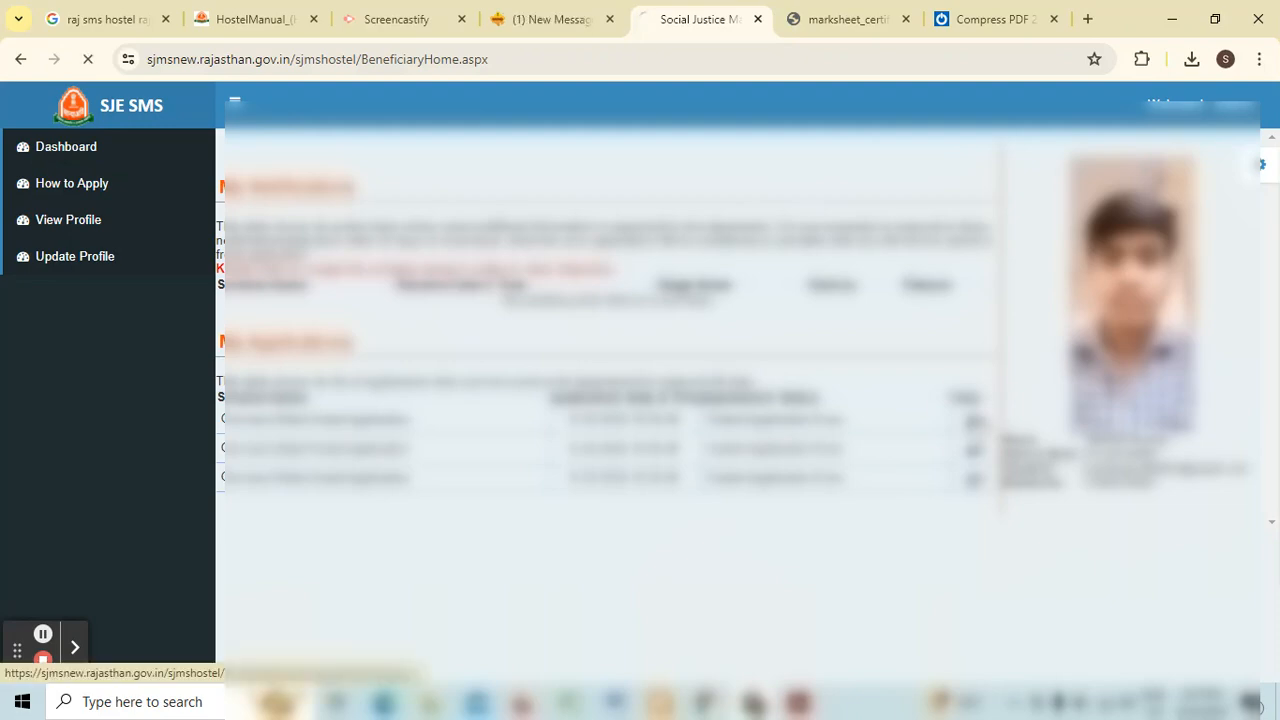
Step: Open the first submitted application from the dashboard and review its personal, hostel, certificate and application history details
click(975, 421)
scroll(746, 340, down, 2)
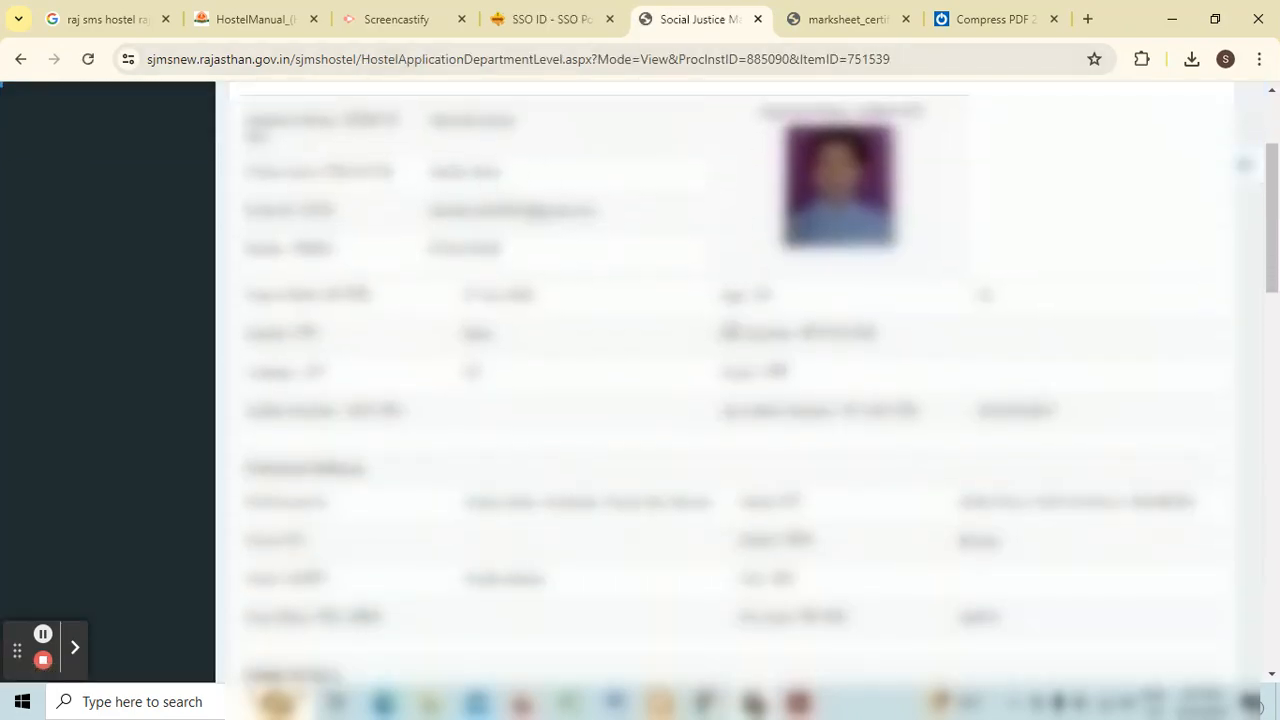
scroll(732, 340, up, 2)
scroll(685, 316, down, 15)
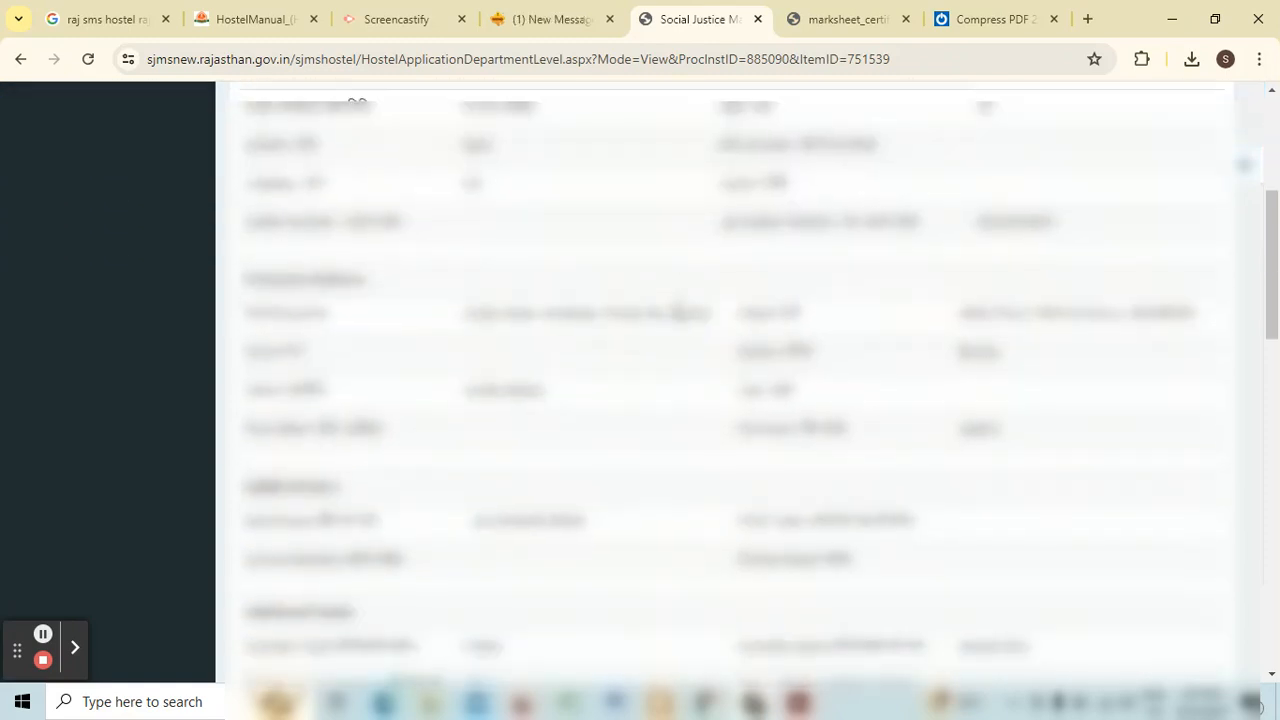
scroll(666, 330, down, 3)
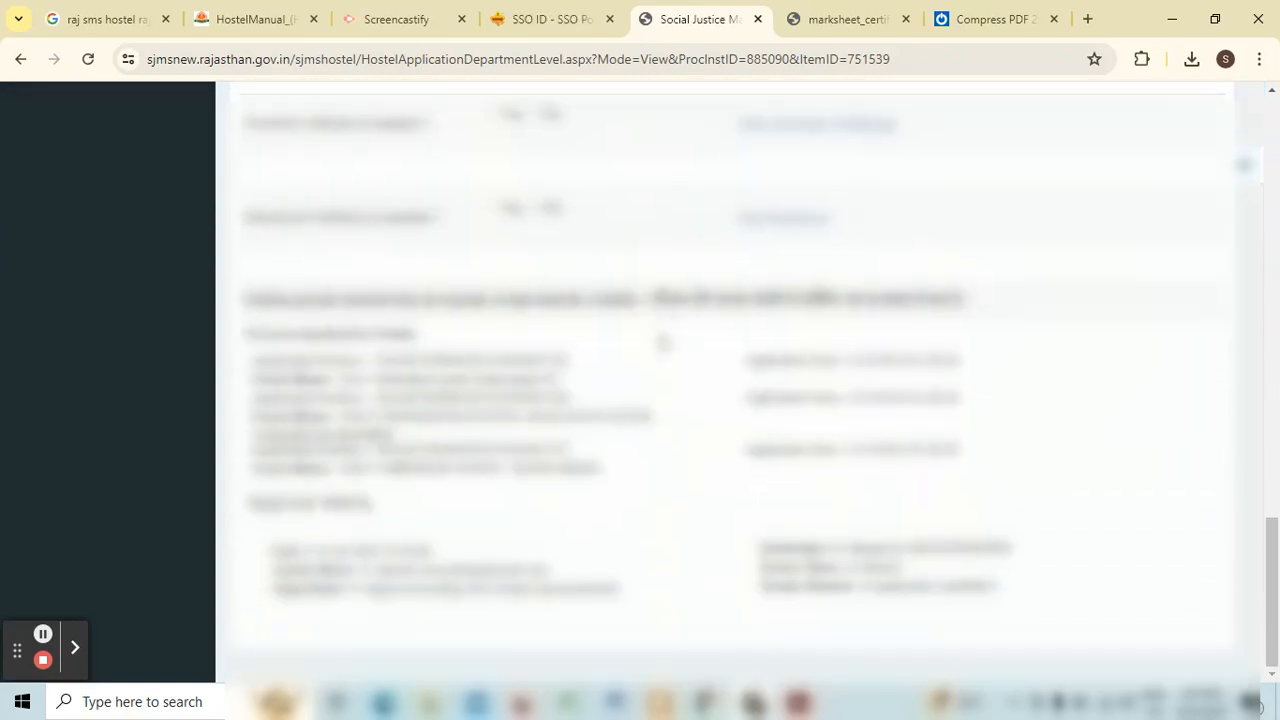
scroll(660, 340, up, 2)
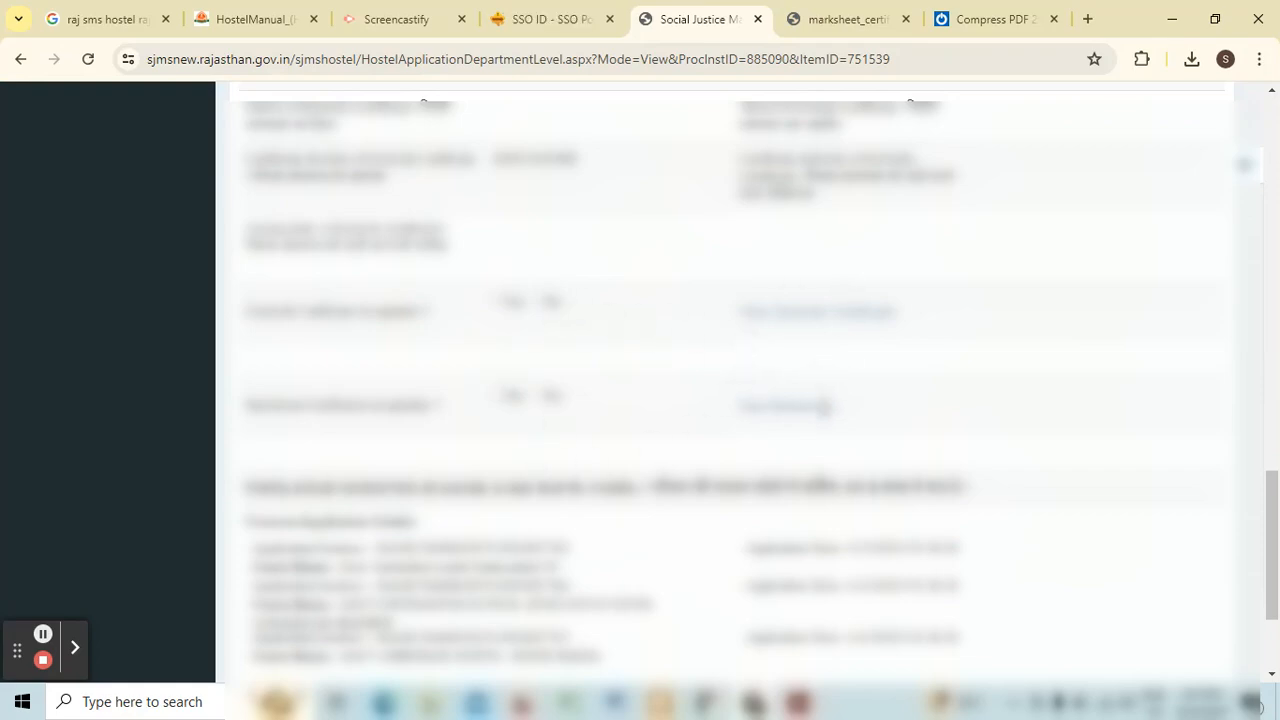
scroll(826, 405, down, 2)
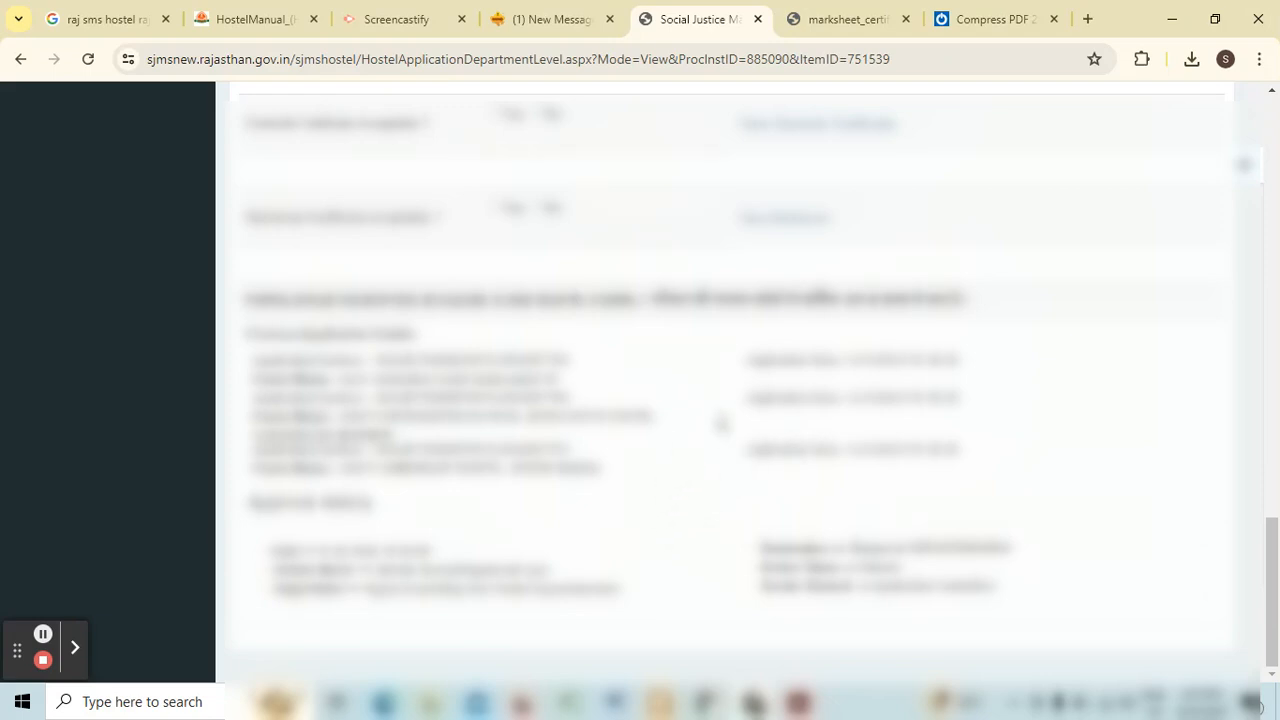
scroll(710, 458, up, 6)
scroll(718, 450, up, 5)
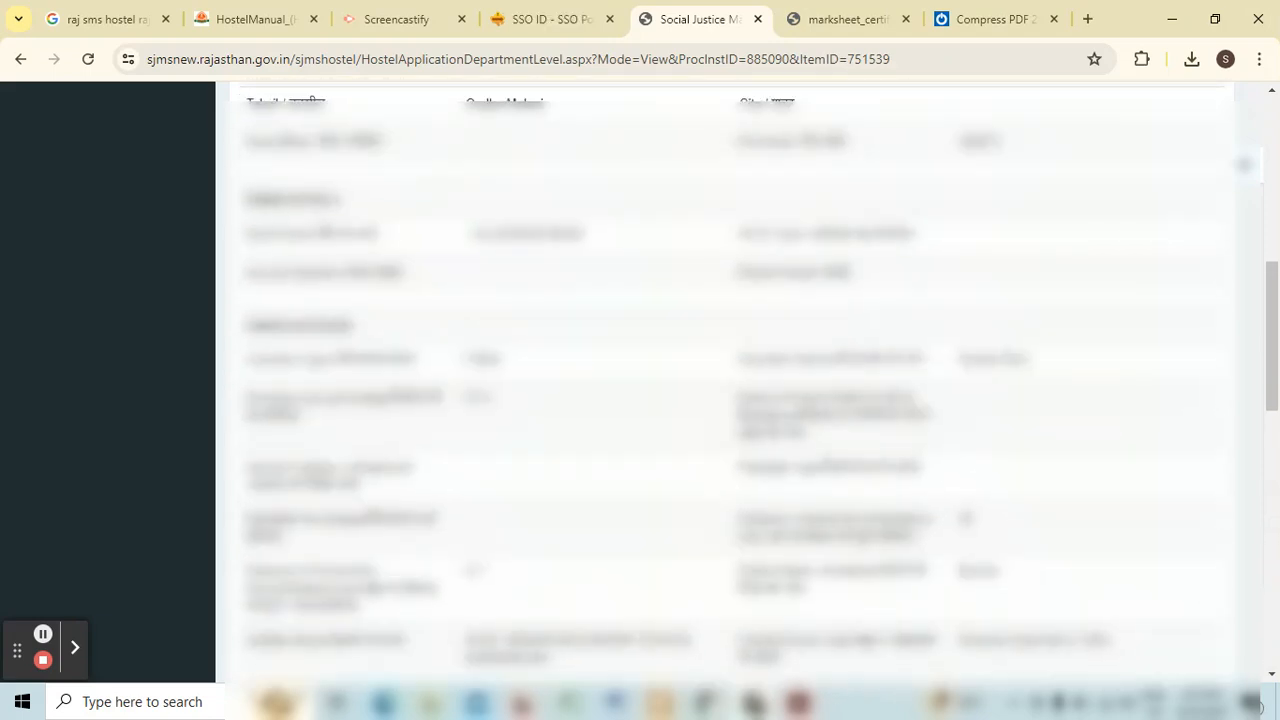
scroll(710, 373, up, 5)
scroll(710, 373, down, 15)
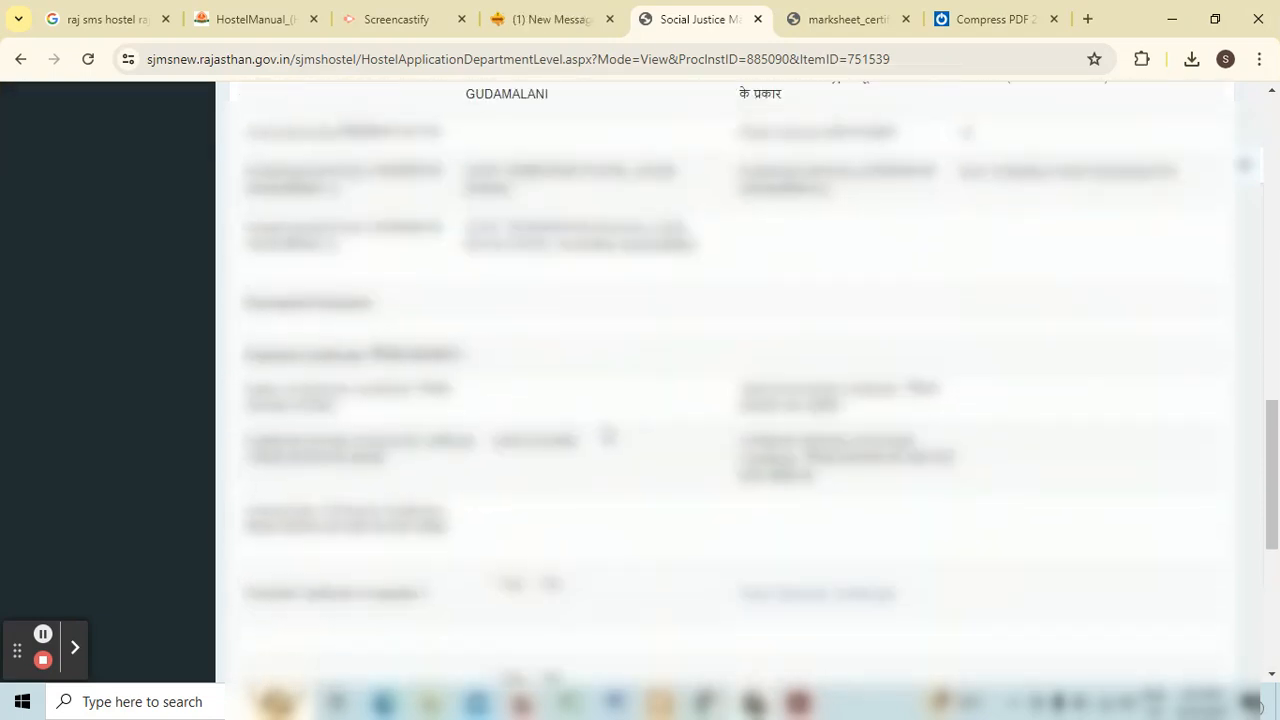